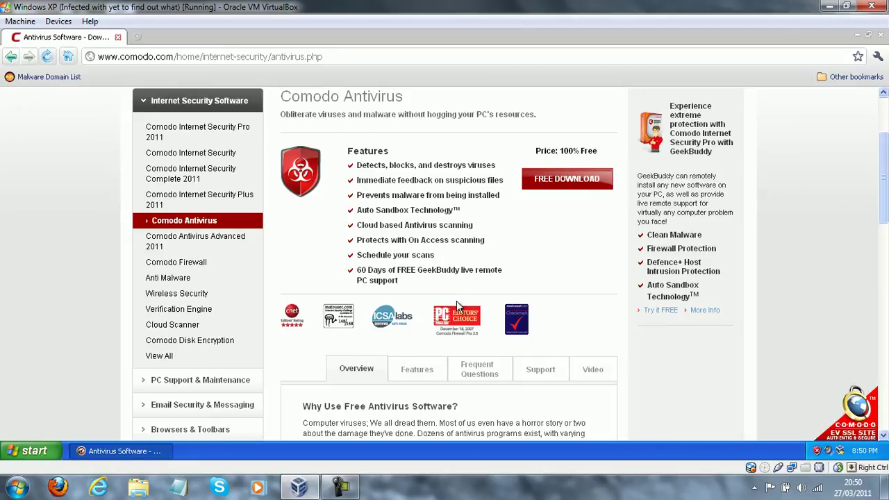
Step: Download the free Comodo Antivirus installer for 32-bit Windows 7 / Vista / XP SP2 and save cav_installer_x86.exe
click(556, 184)
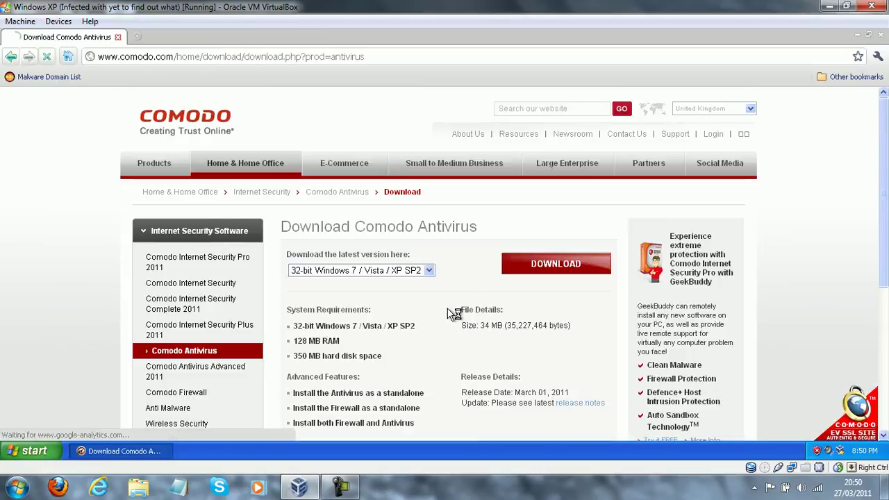
click(387, 270)
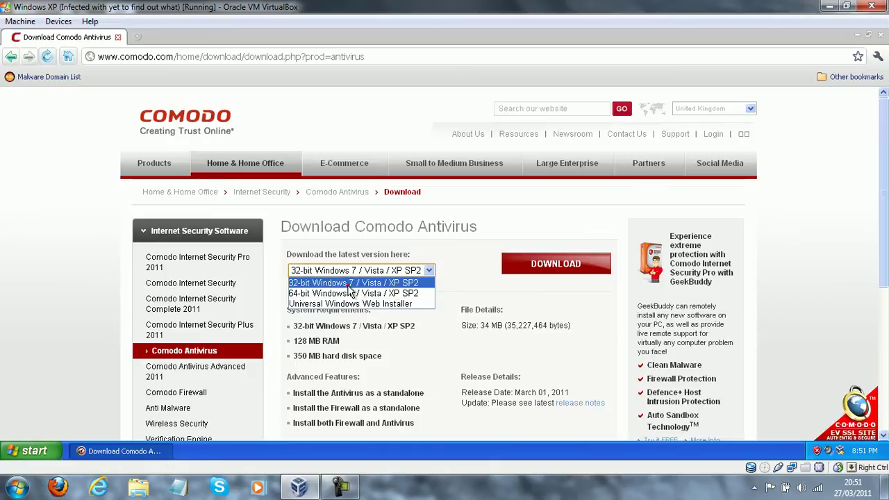
click(305, 284)
click(526, 267)
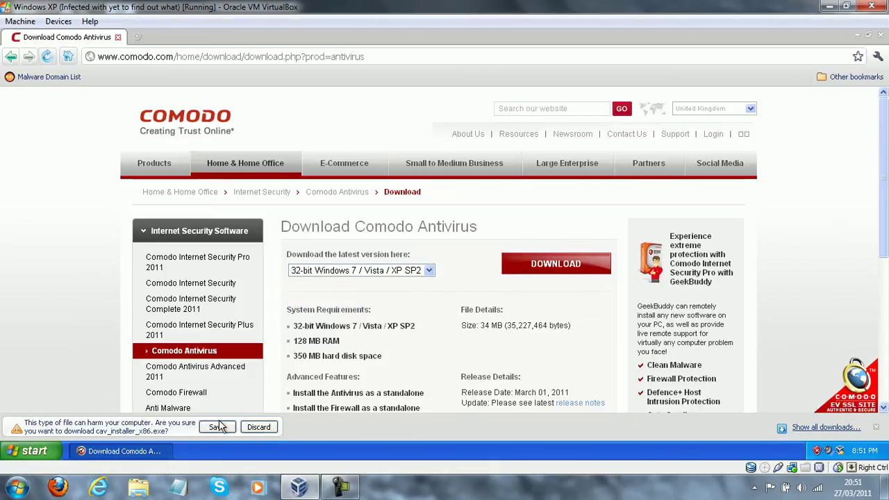
click(216, 426)
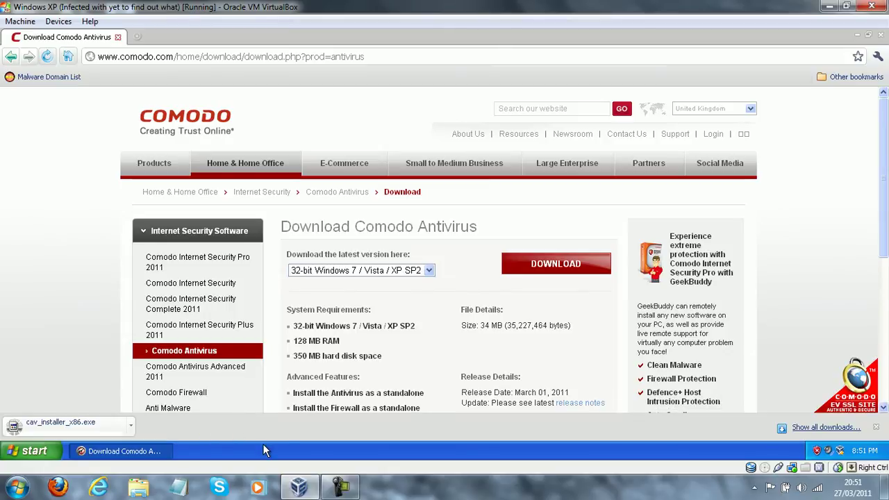
click(340, 484)
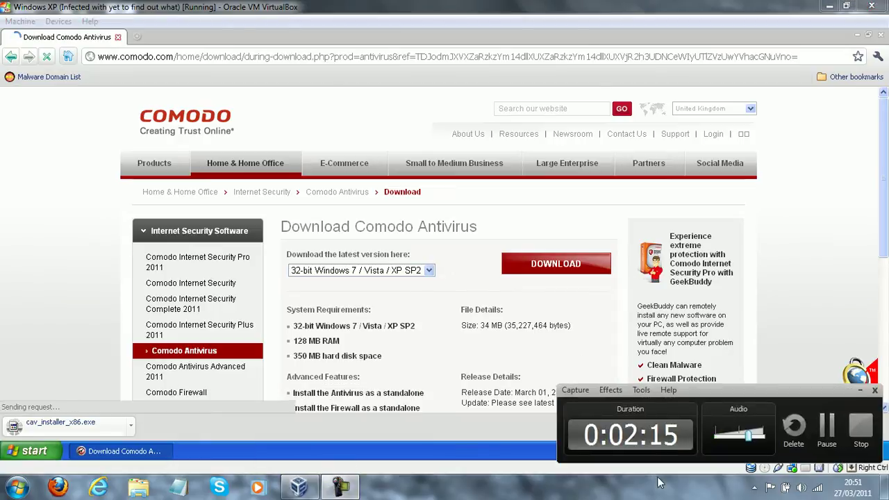
click(829, 436)
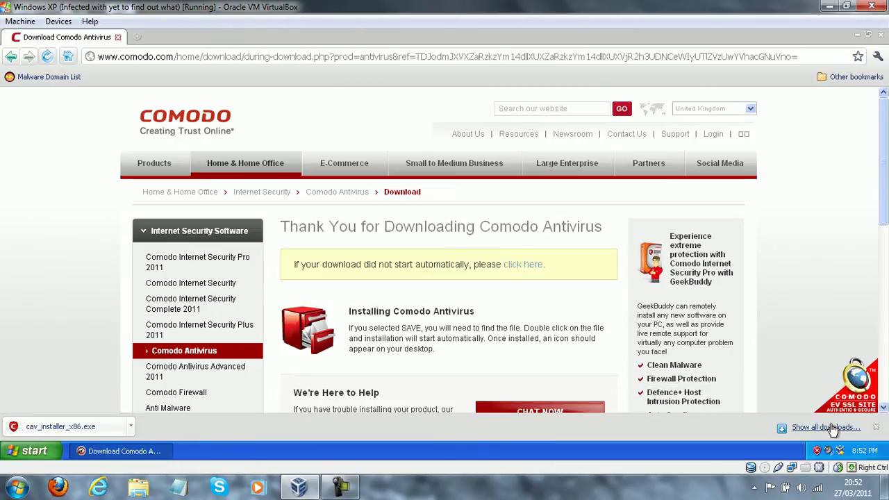
Step: Run the downloaded cav_installer_x86.exe, allow it past the security warning, and close the browser
click(70, 427)
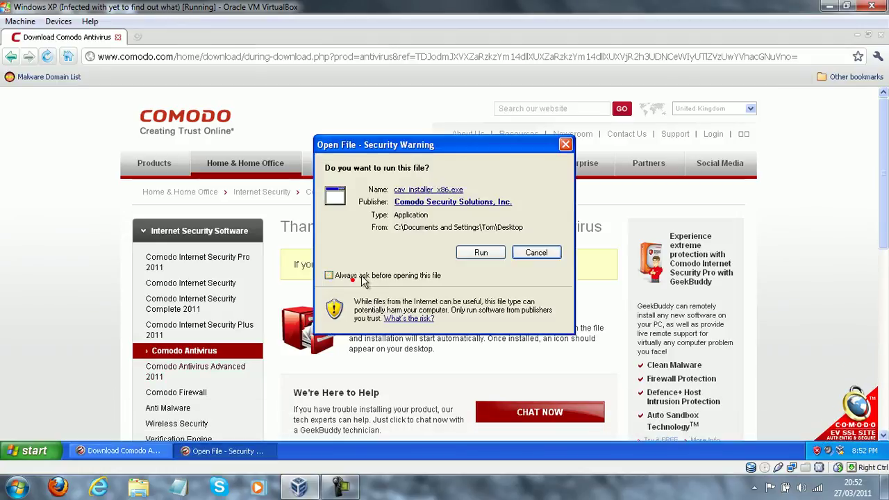
click(479, 253)
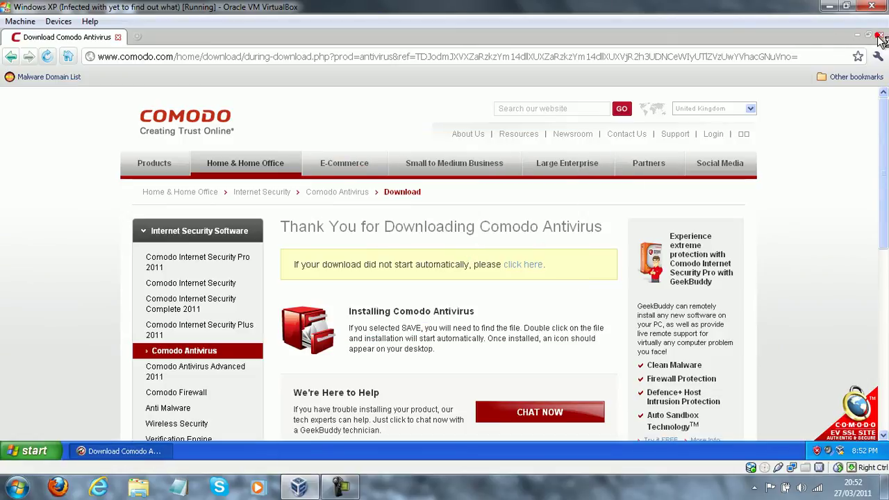
click(878, 37)
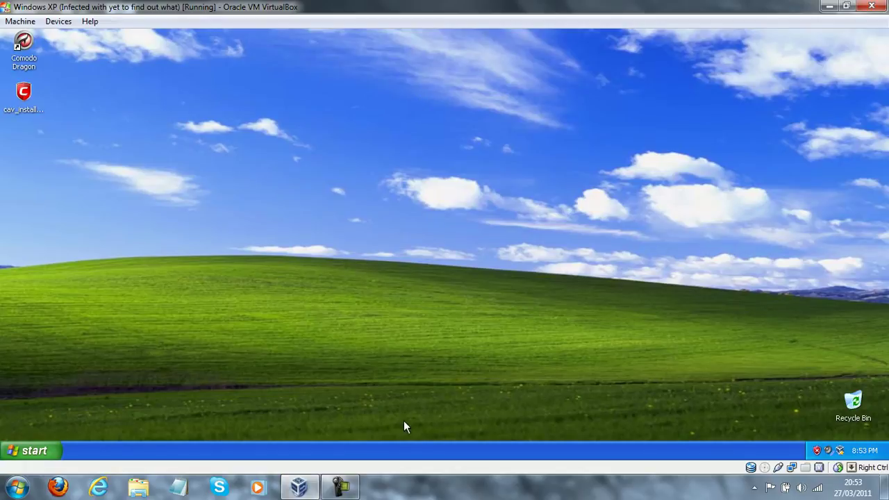
Step: Check the installer's activity in Windows Task Manager with processes sorted by image name, and close it
right_click(447, 444)
click(484, 409)
click(57, 102)
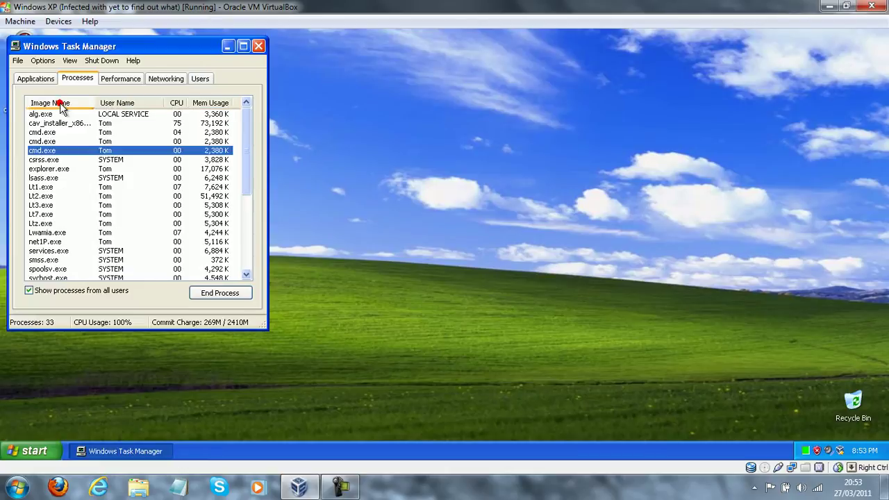
click(88, 125)
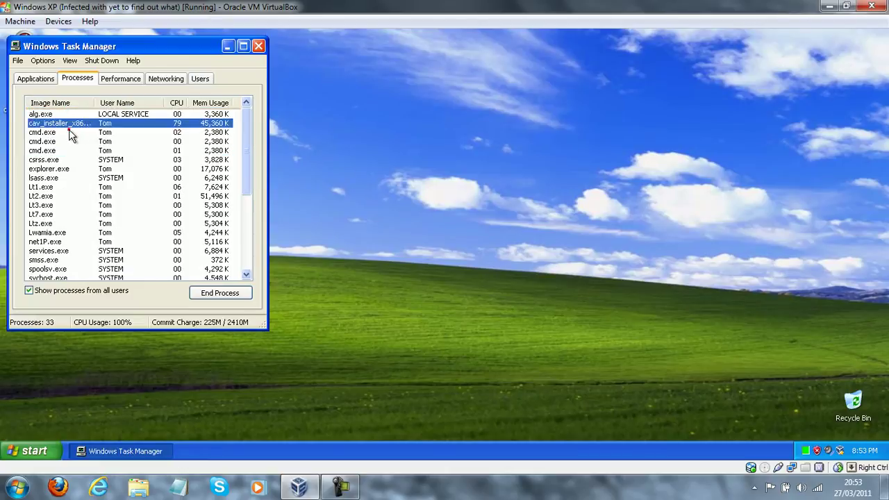
click(70, 133)
click(88, 125)
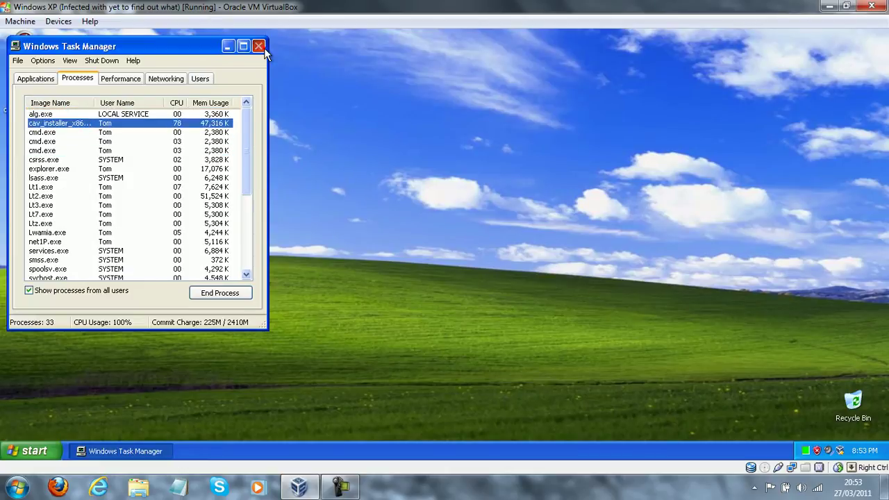
click(258, 45)
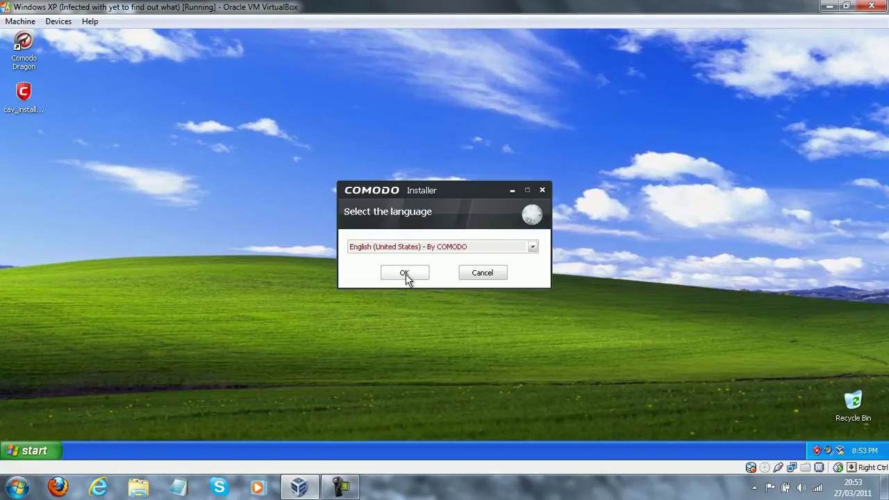
Step: Proceed through the installer in English (United States), leaving the registration e-mail blank and excluding COMODO GeekBuddy from the products
click(405, 273)
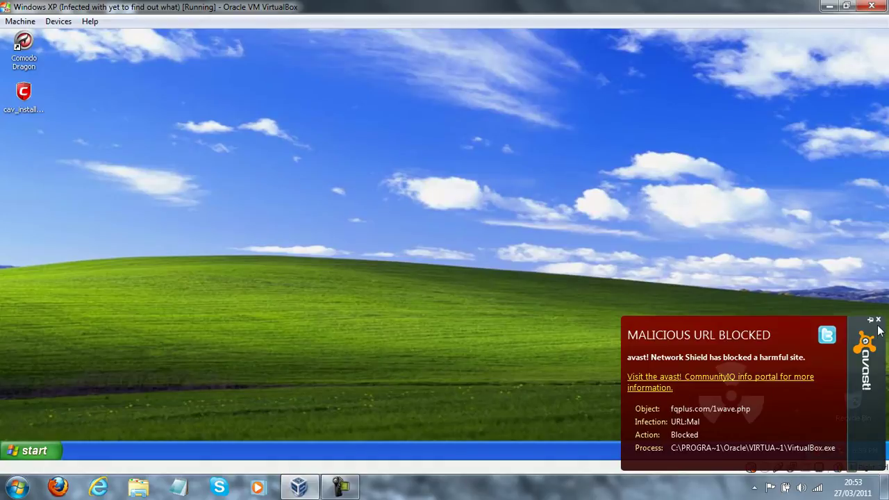
click(877, 319)
click(529, 342)
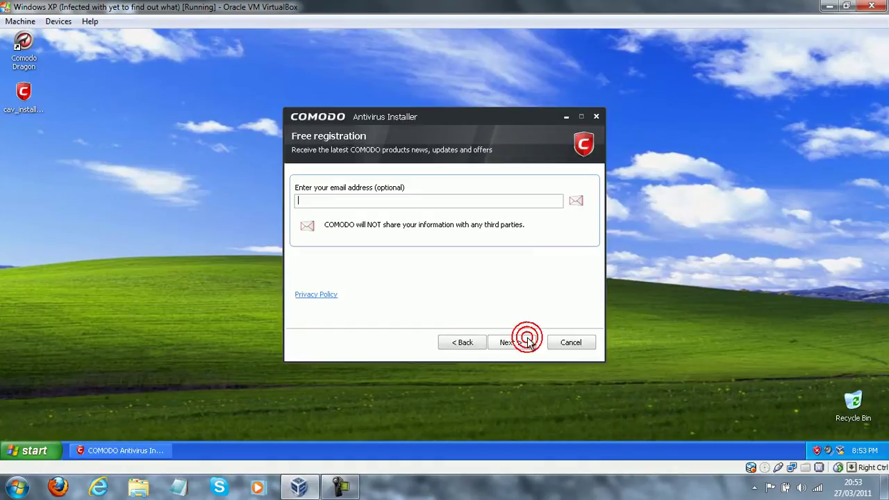
click(521, 348)
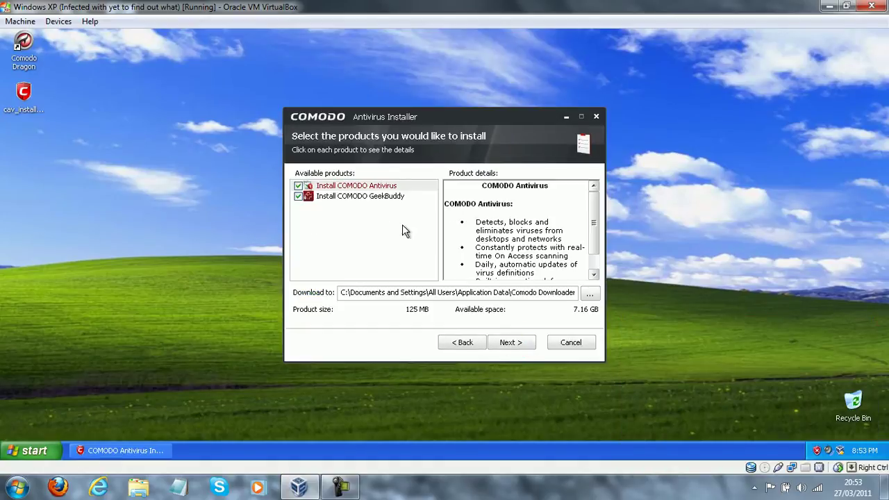
click(300, 196)
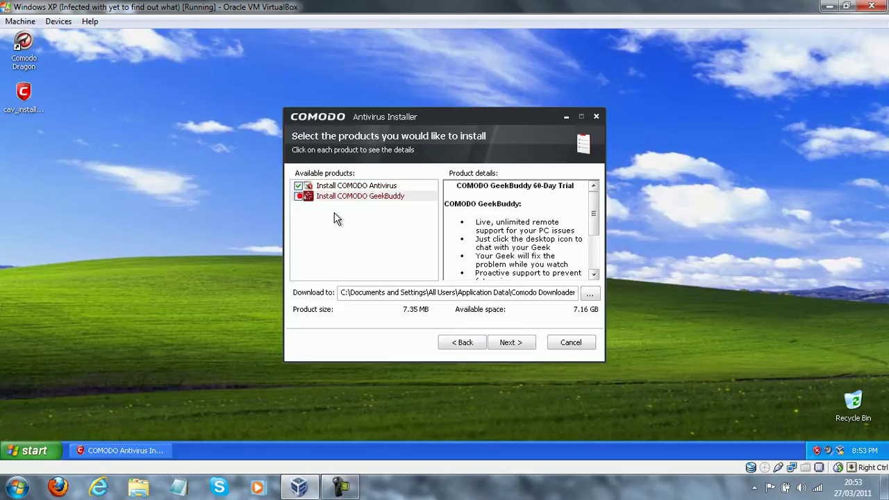
click(511, 342)
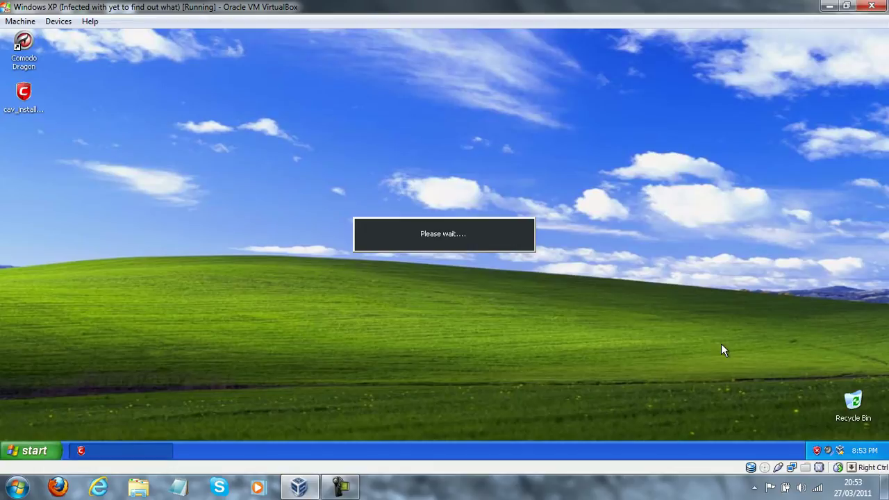
Step: Examine the full process list in Windows Task Manager, sorted by image name, for suspicious processes while the installer loads
right_click(722, 450)
click(737, 421)
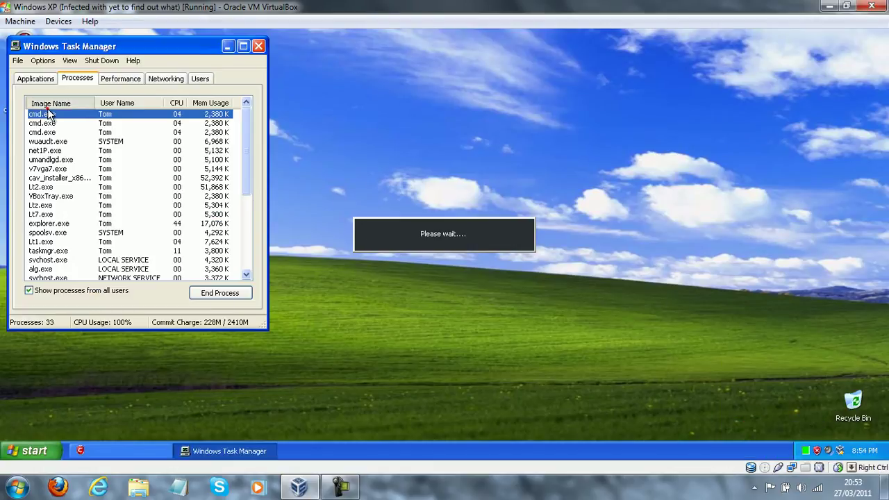
click(56, 103)
drag(247, 139, 248, 239)
click(108, 215)
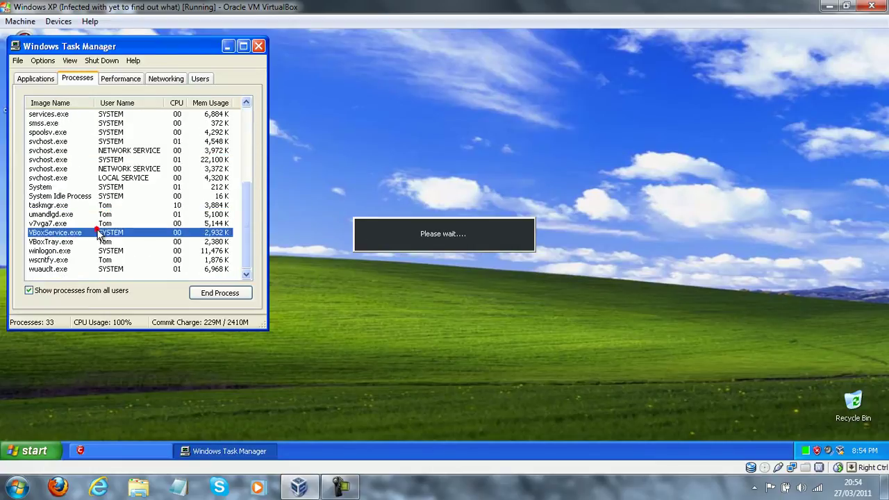
right_click(105, 216)
click(106, 216)
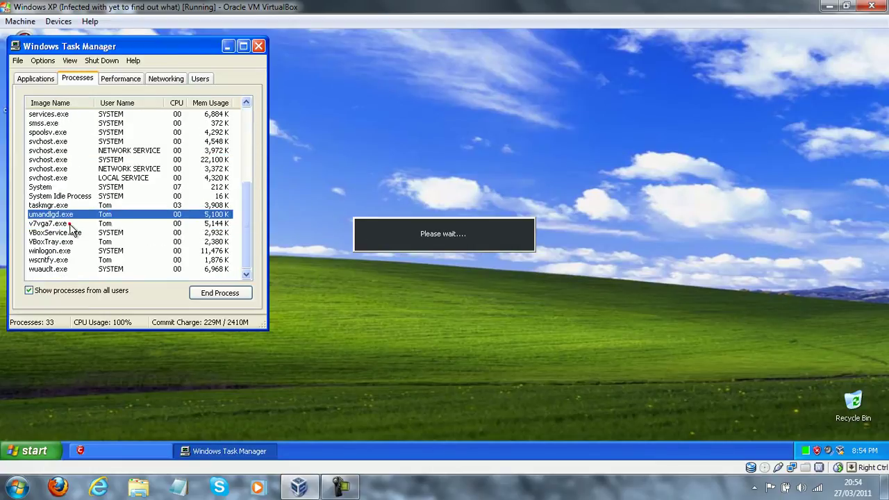
click(71, 223)
click(82, 205)
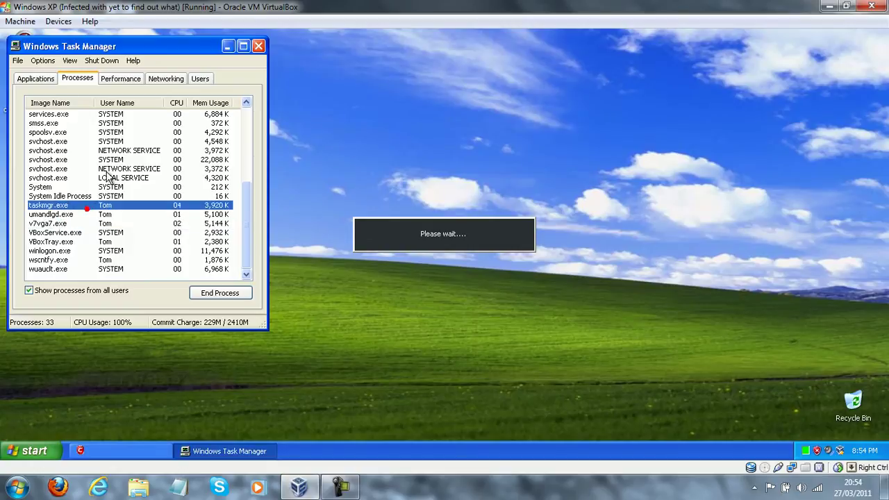
drag(246, 218, 243, 121)
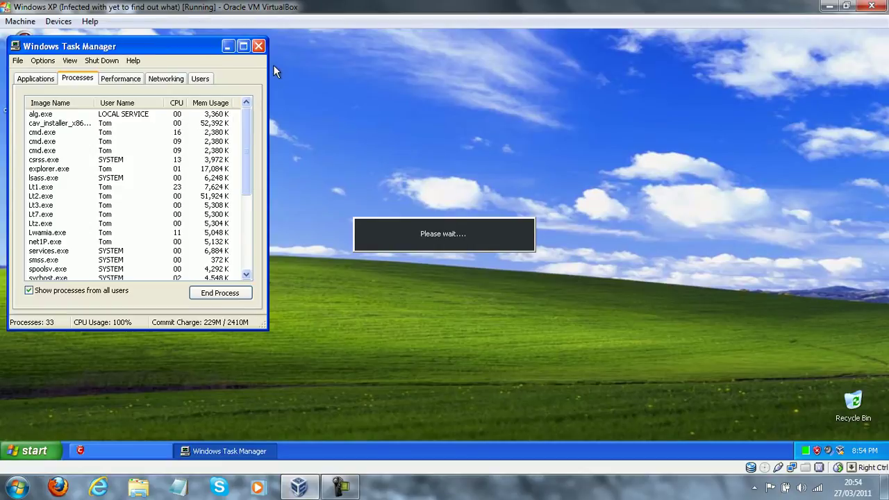
click(263, 47)
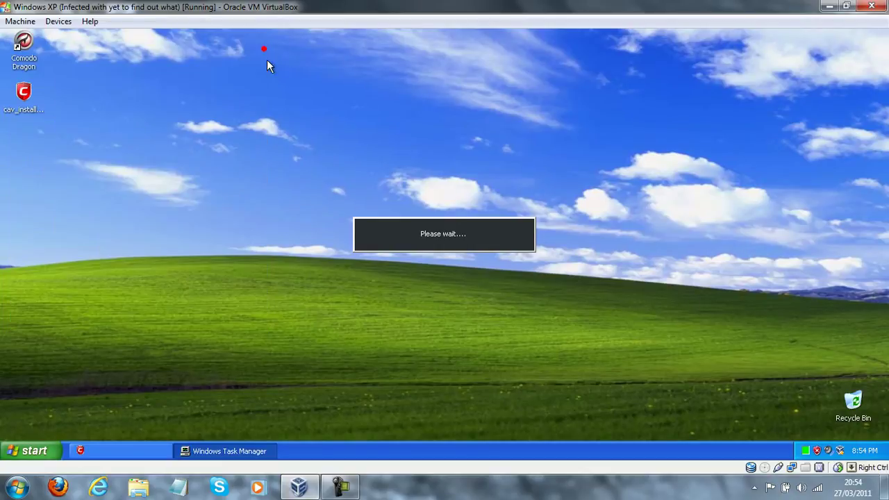
click(103, 453)
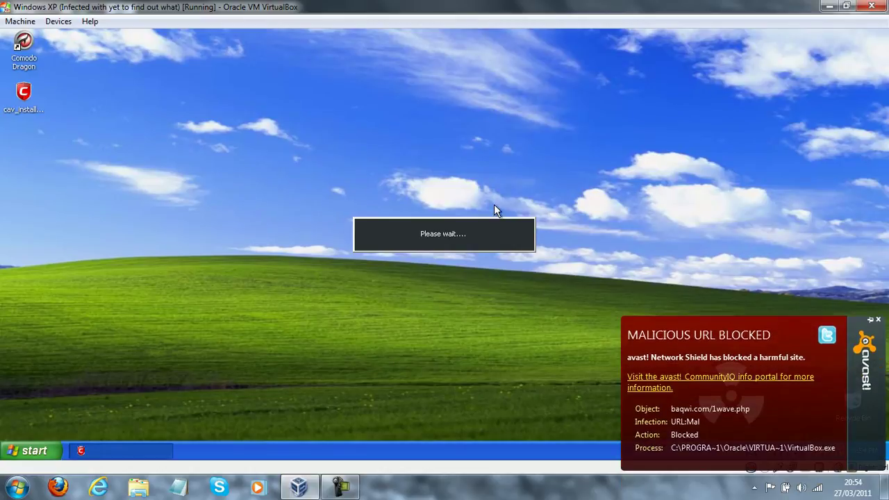
Step: Dismiss the avast! alert and switch the virtual machine to fullscreen display
click(878, 320)
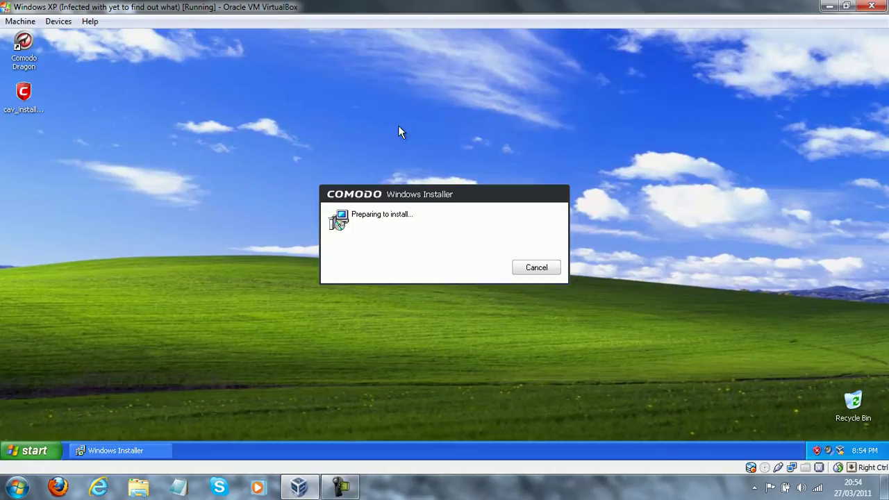
click(8, 21)
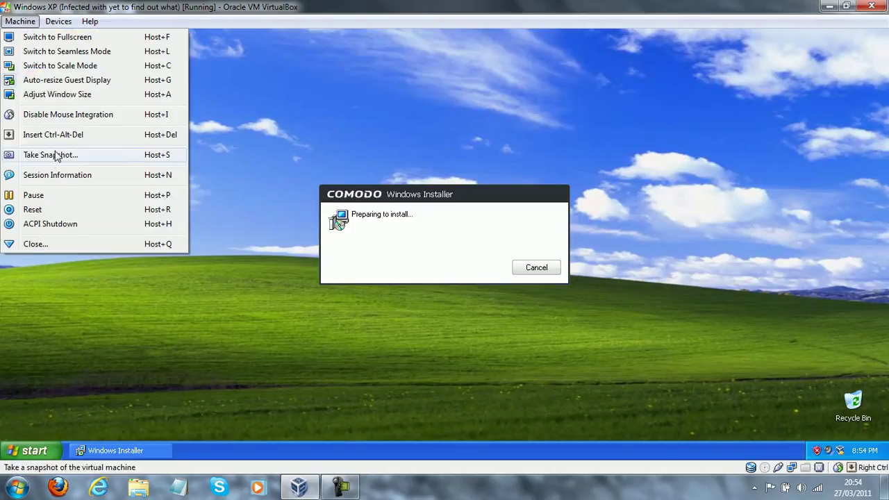
click(57, 51)
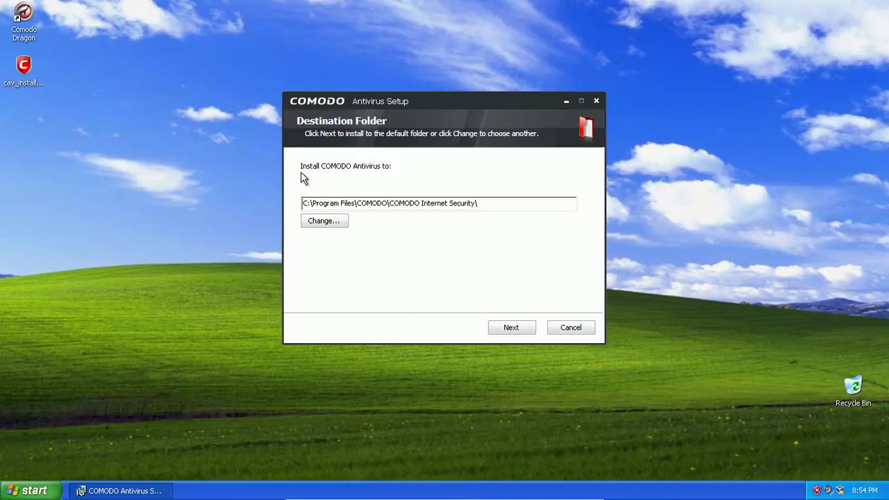
Step: Start installing COMODO Antivirus to the default destination folder, declining the use of COMODO SecureDNS Servers
click(509, 328)
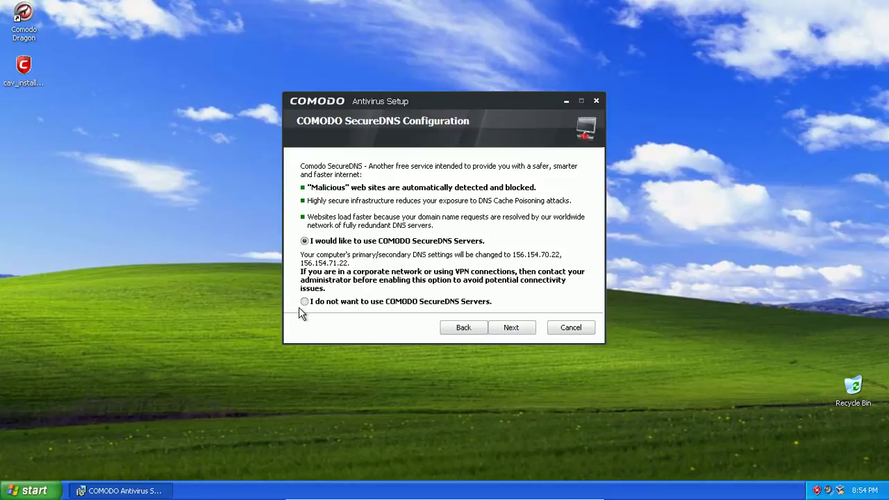
click(368, 305)
click(508, 327)
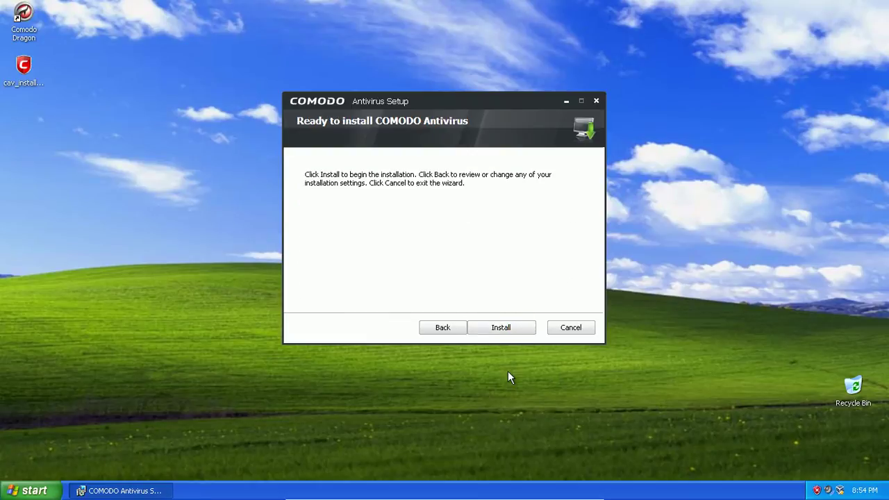
click(510, 333)
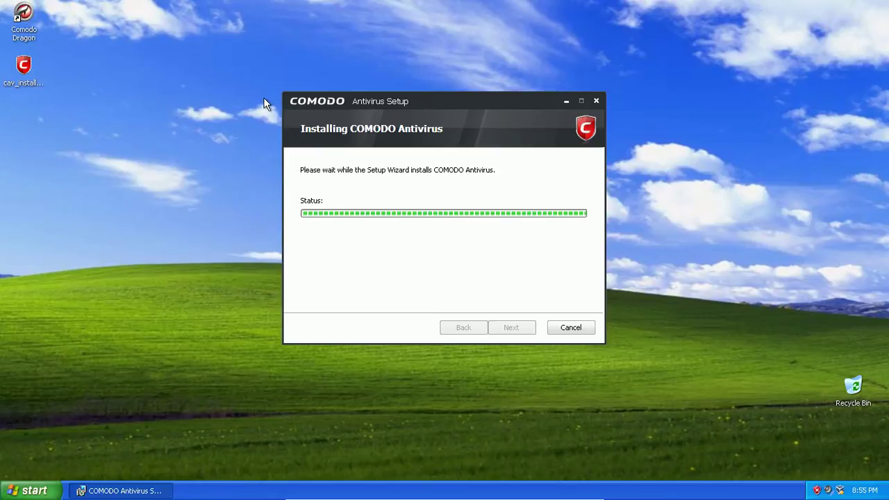
key(Escape)
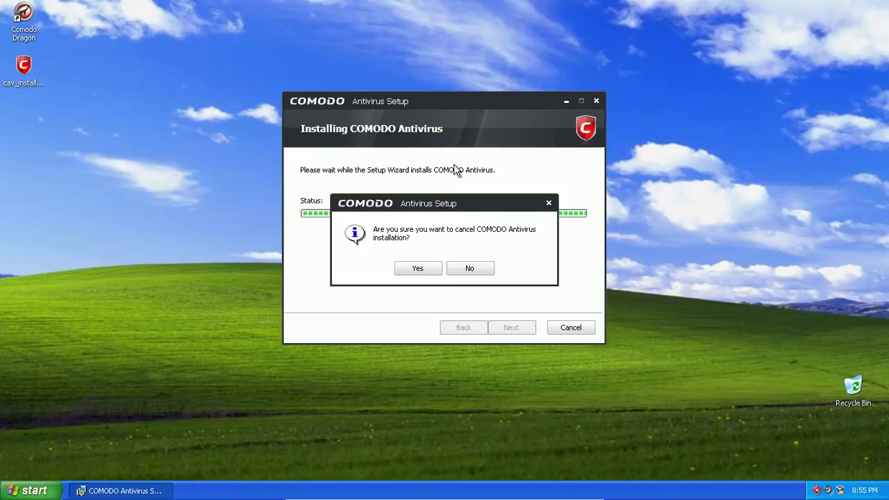
drag(443, 207, 425, 202)
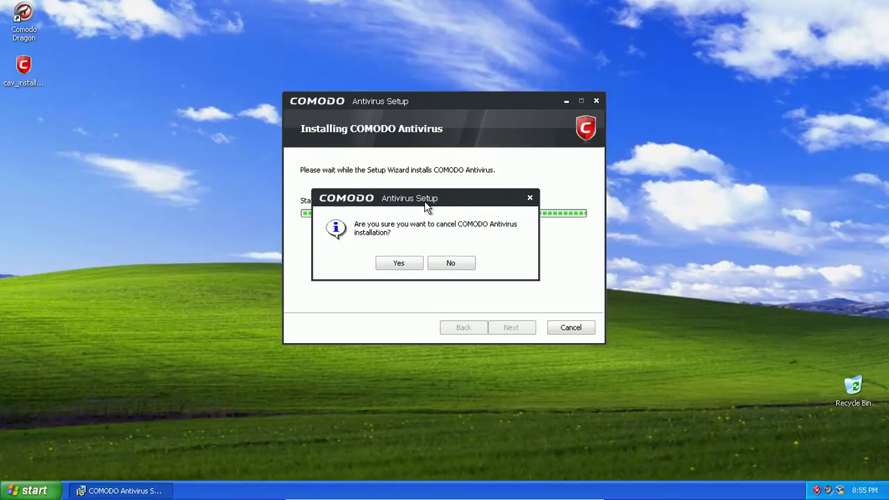
click(460, 264)
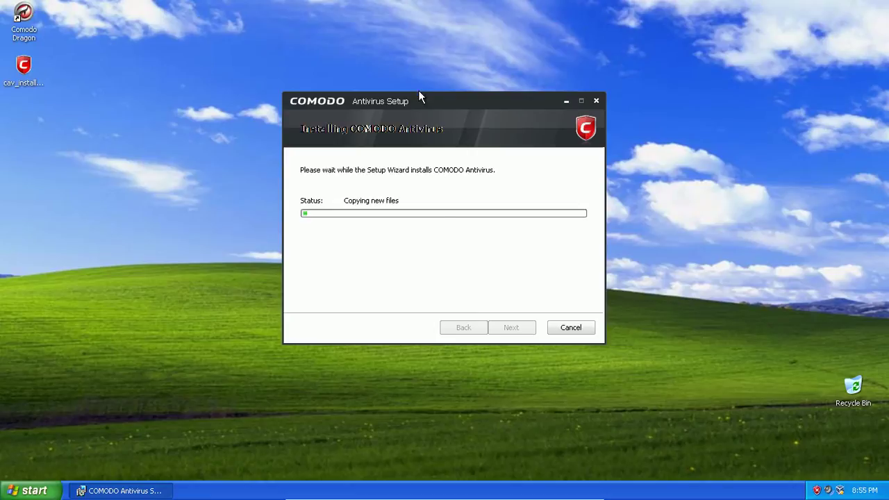
drag(417, 99, 376, 104)
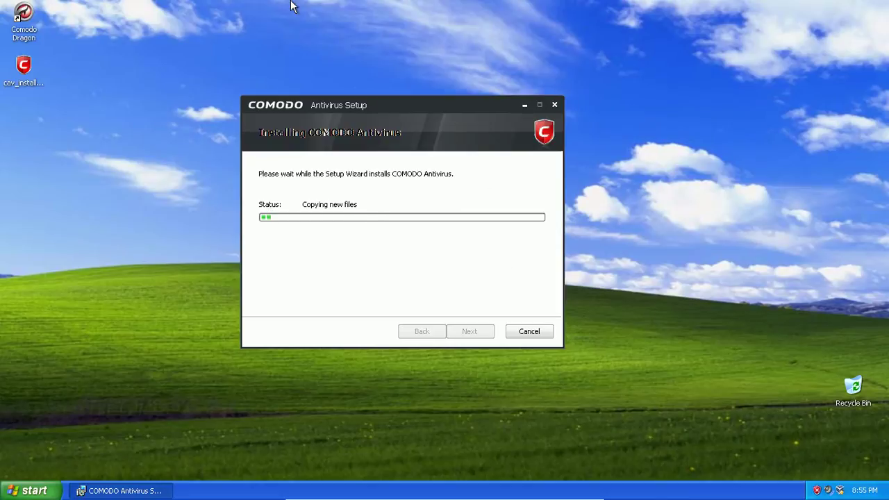
Step: Take the virtual machine out of fullscreen and bring its window back up with the COMODO setup dialog in view
mouse_move(500, 495)
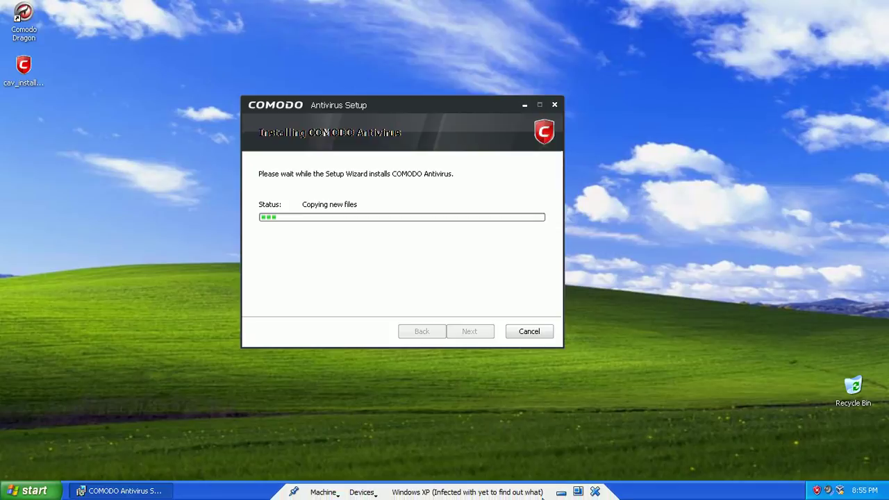
click(580, 493)
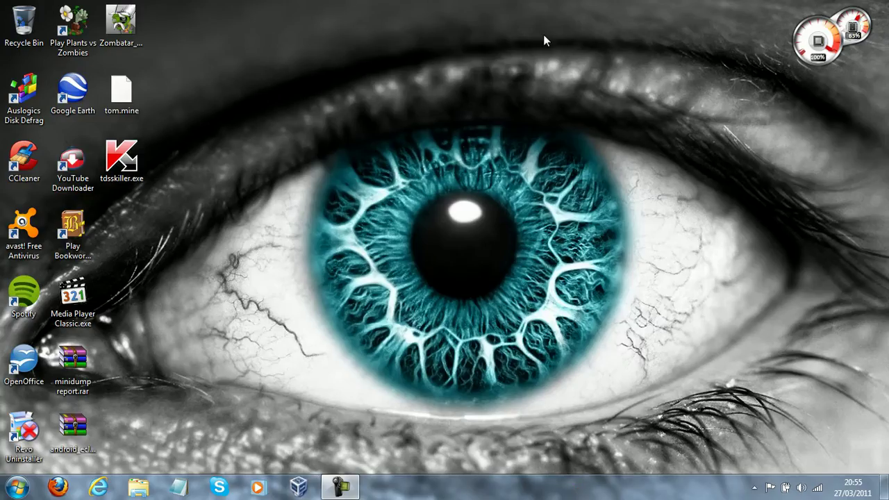
click(299, 487)
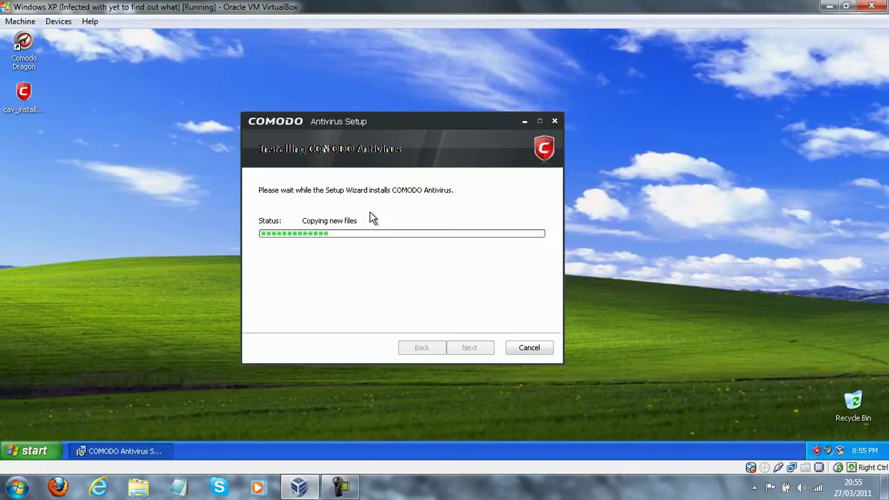
drag(394, 122, 379, 125)
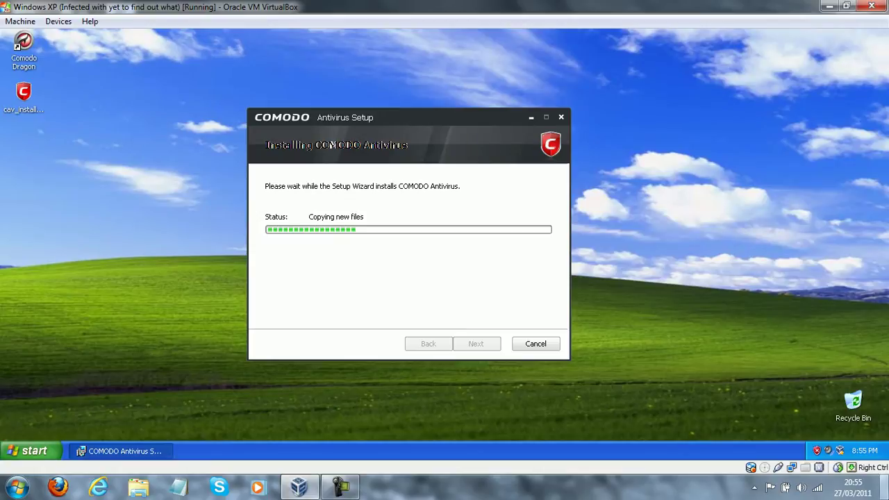
click(885, 488)
click(885, 489)
click(754, 486)
click(754, 487)
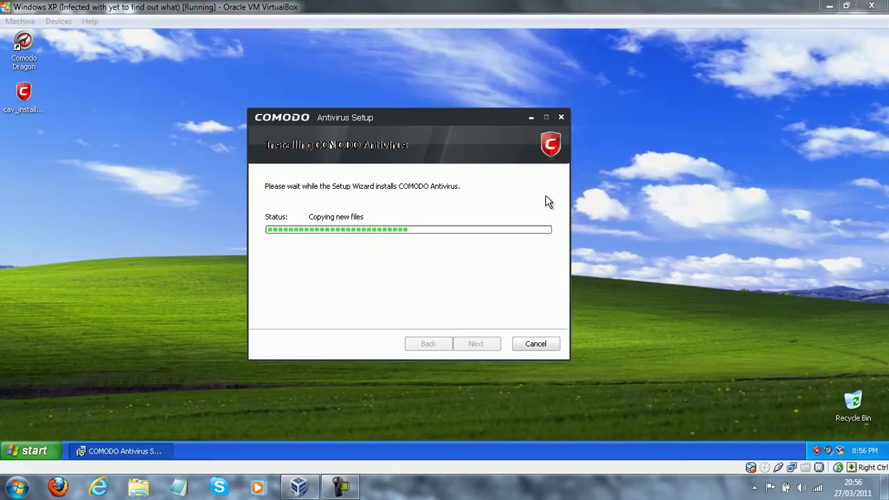
click(496, 119)
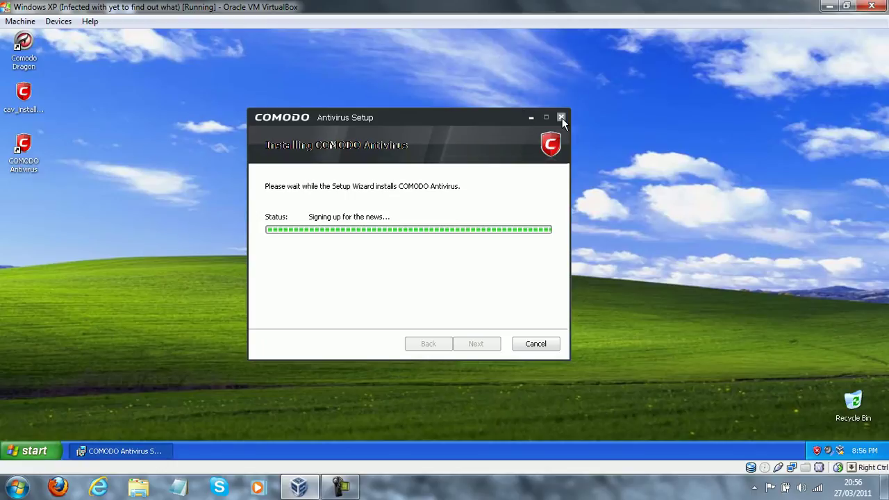
Step: Open Windows Task Manager in the virtual machine, widen the Image Name column and sort the processes by CPU usage
right_click(678, 453)
click(711, 417)
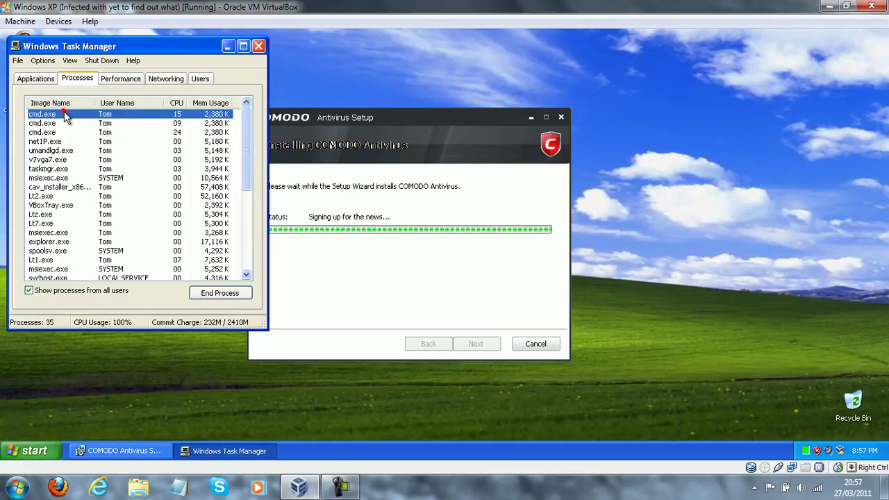
click(64, 104)
click(69, 123)
drag(96, 105, 130, 108)
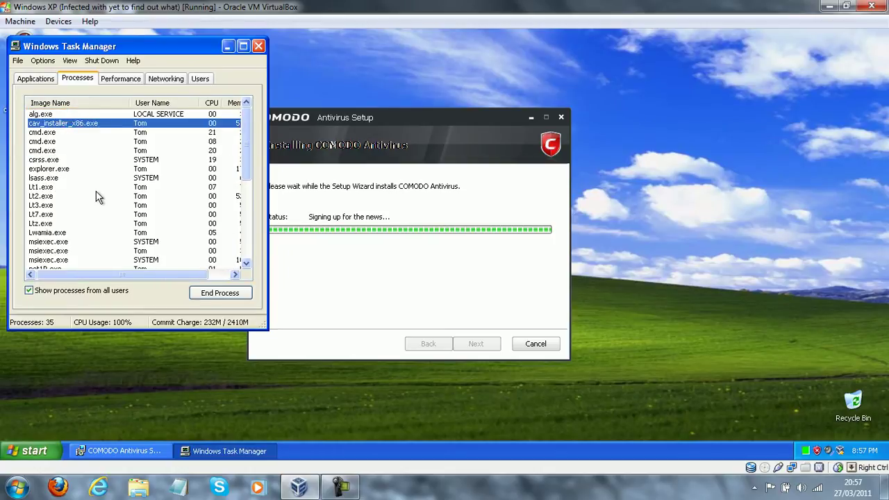
click(212, 104)
click(209, 104)
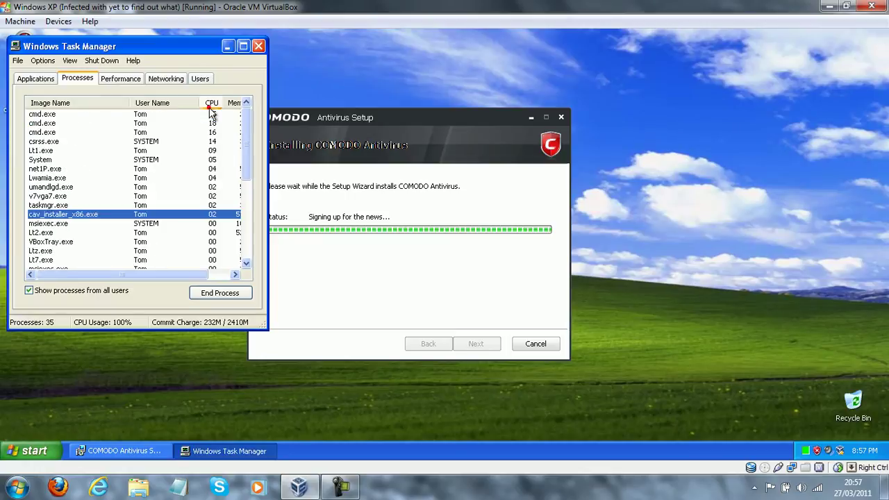
Step: Examine the processes using the most CPU, including cmd.exe, cmdagent.exe and csrss.exe, and close Windows Task Manager
click(83, 123)
click(84, 143)
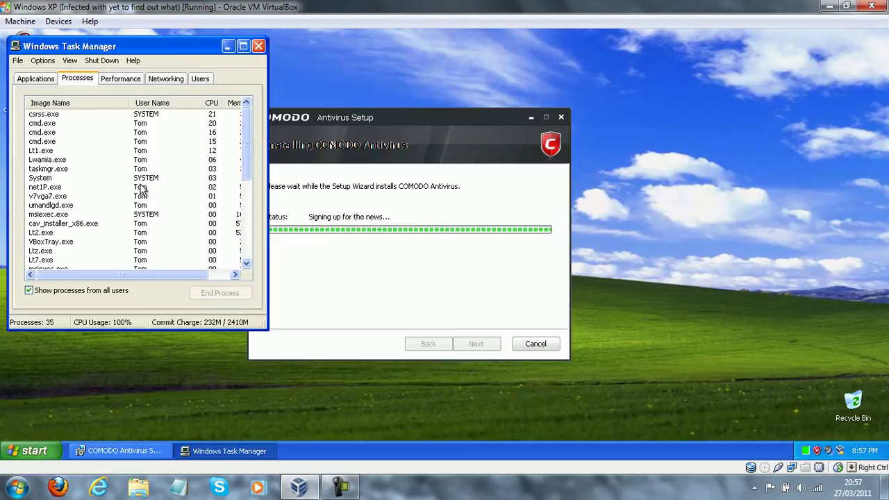
click(73, 132)
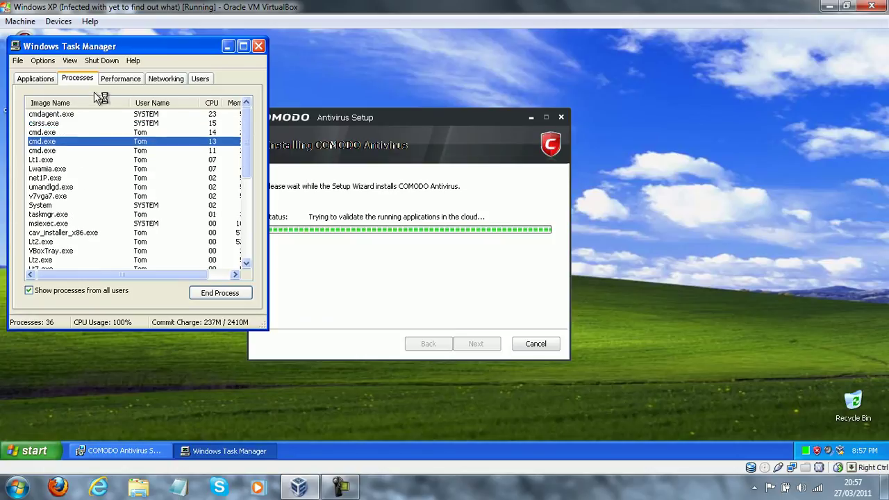
click(87, 151)
click(69, 115)
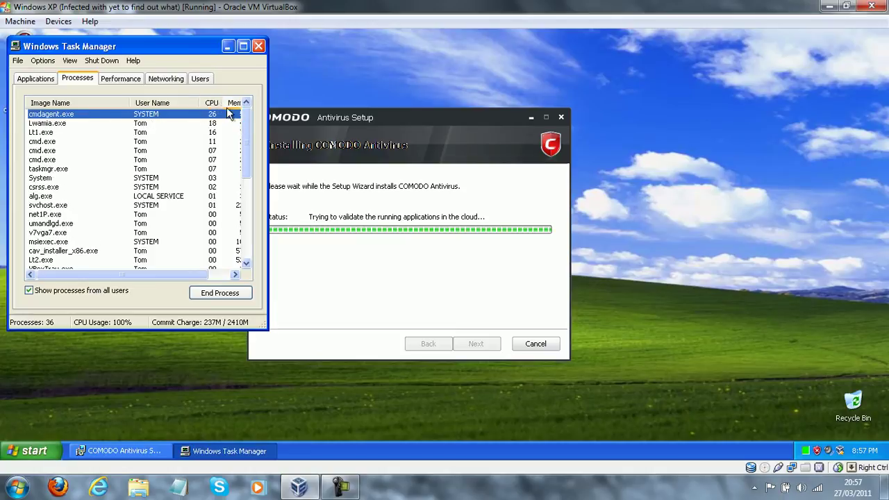
click(64, 217)
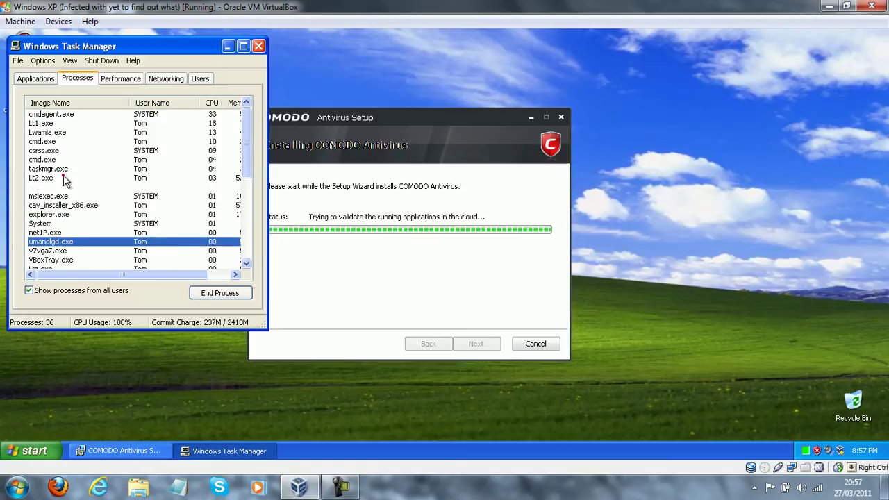
click(65, 148)
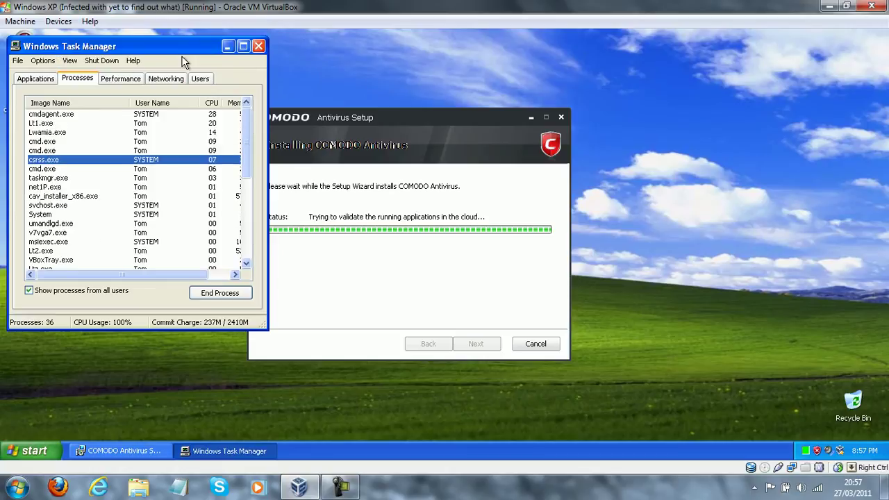
click(257, 47)
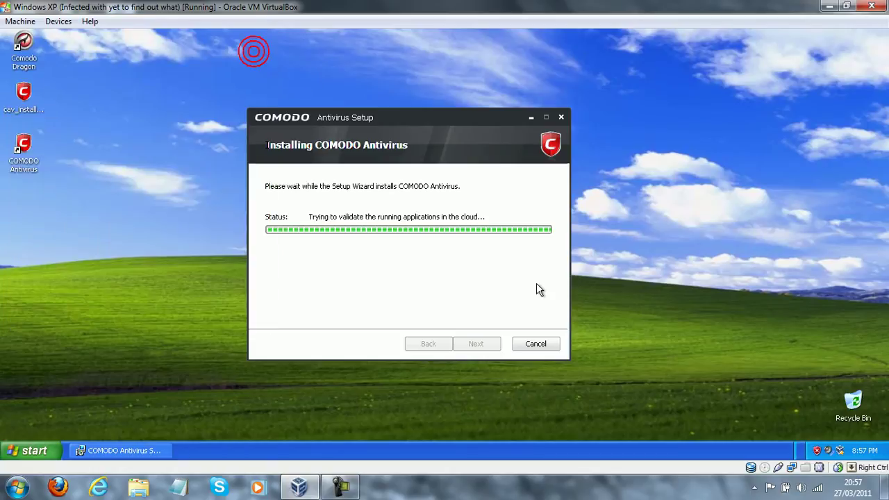
drag(389, 116, 421, 107)
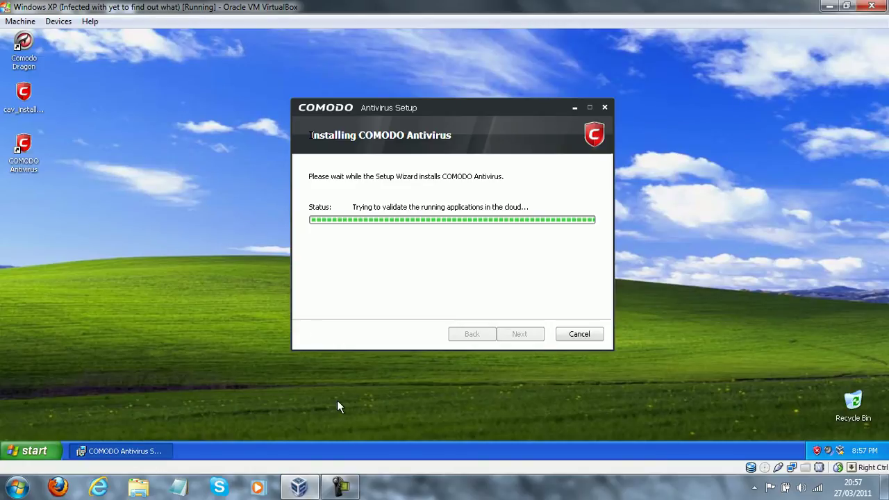
click(341, 486)
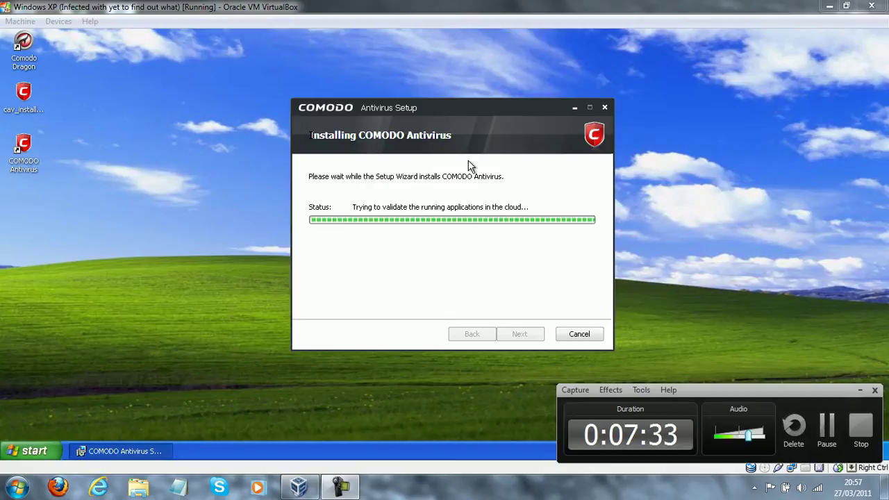
click(830, 434)
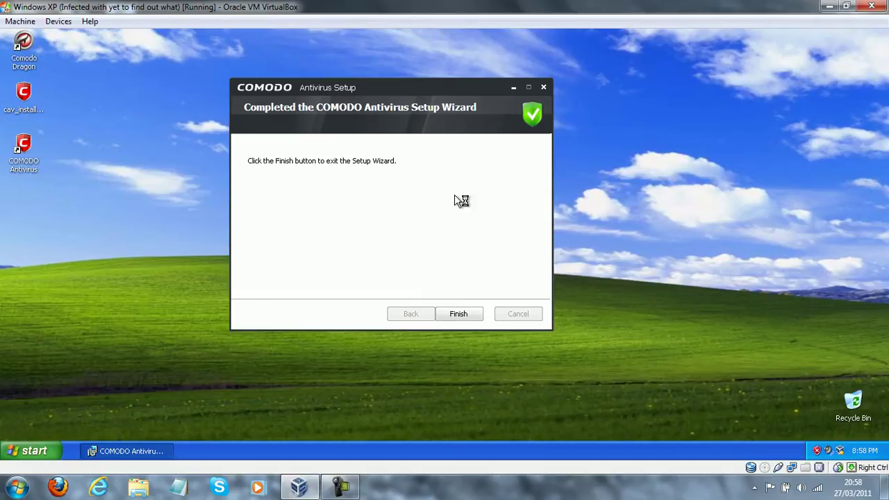
Step: Finish the COMODO Antivirus setup wizard and installer, and agree to restart the system immediately
click(459, 313)
drag(453, 126, 371, 79)
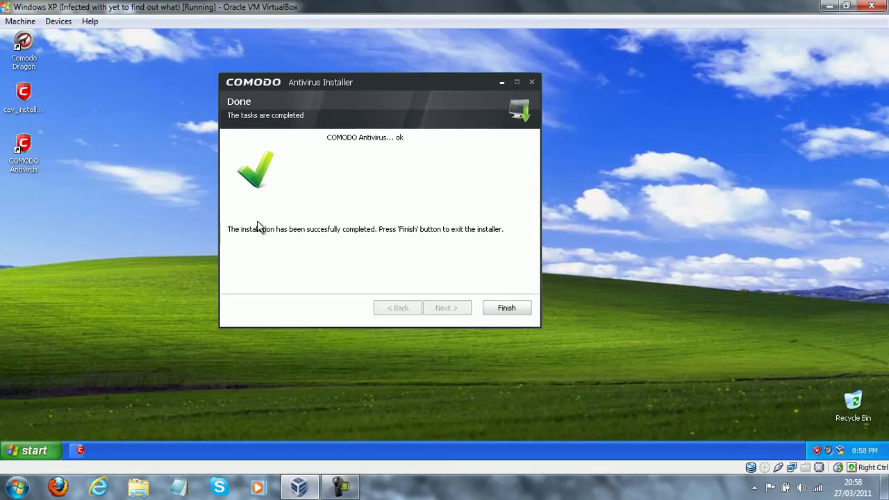
click(519, 308)
drag(487, 186, 475, 158)
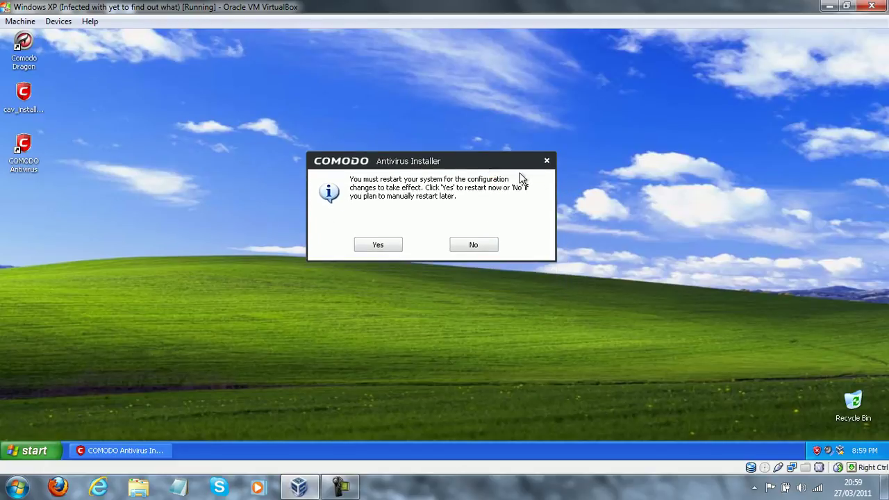
click(378, 244)
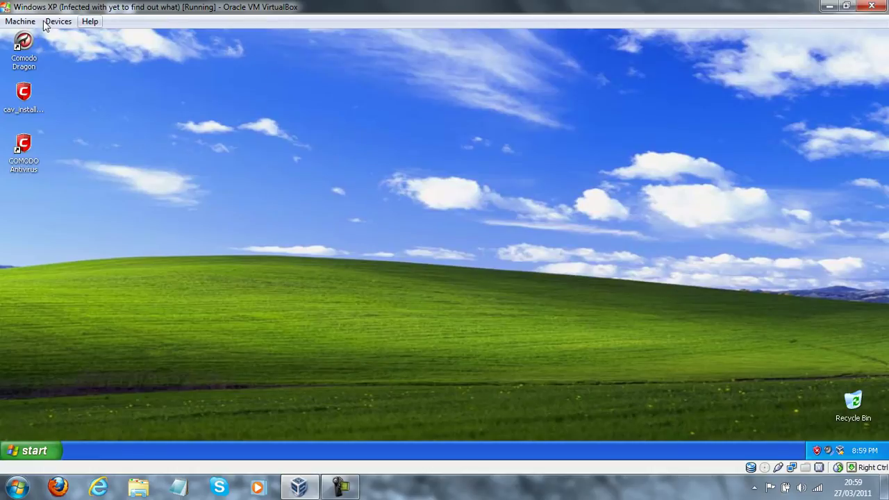
click(342, 485)
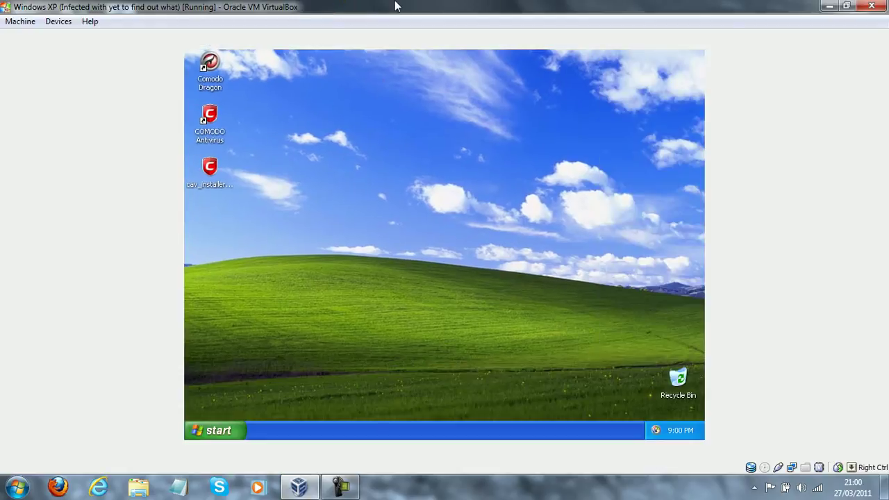
mouse_move(529, 6)
mouse_down()
mouse_move(514, 14)
mouse_move(529, 5)
mouse_up()
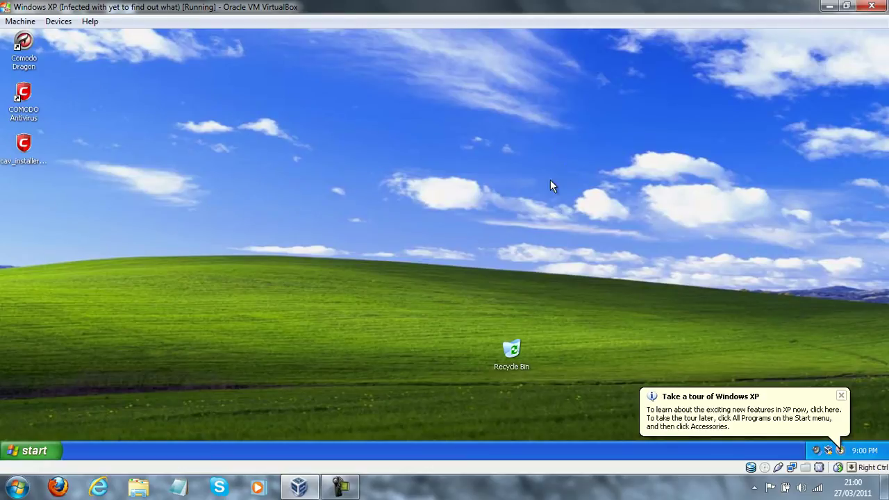
Step: Move the Recycle Bin icon to the lower-right corner of the Windows XP desktop and deselect it
click(522, 354)
drag(512, 351, 873, 396)
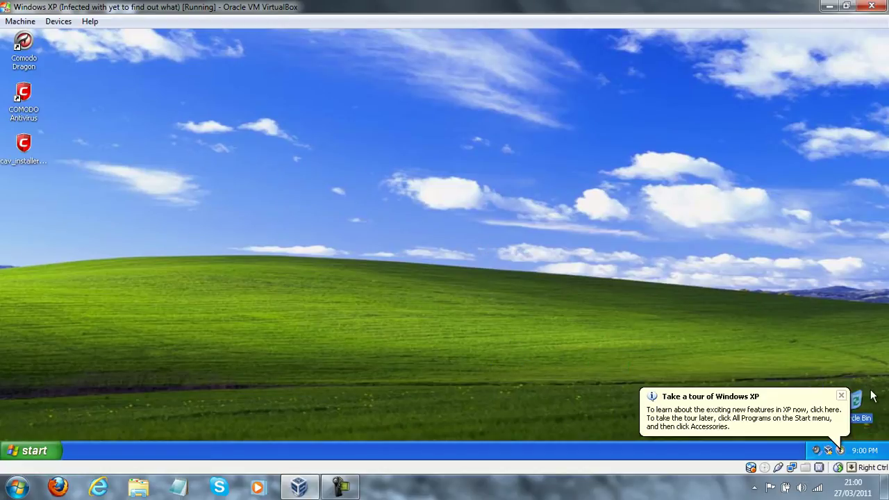
click(702, 261)
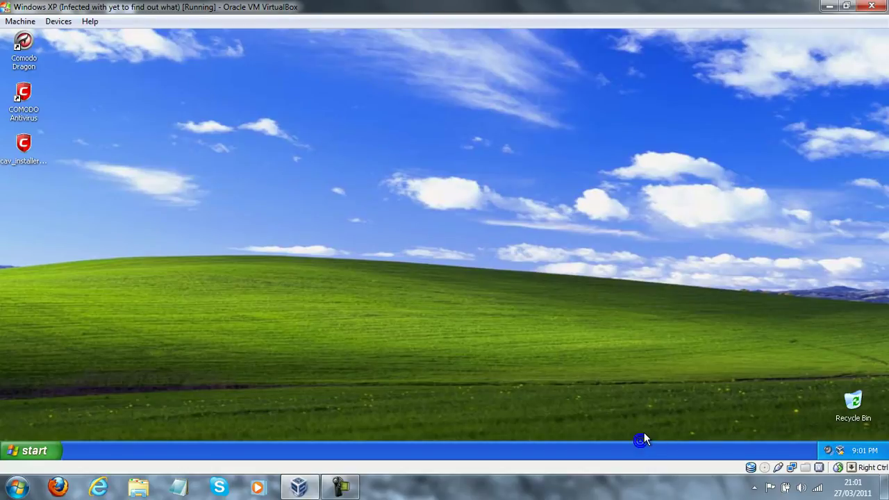
Step: Send the Insert Ctrl-Alt-Del command to the virtual machine to bring up Windows Task Manager
click(629, 446)
click(25, 162)
click(5, 22)
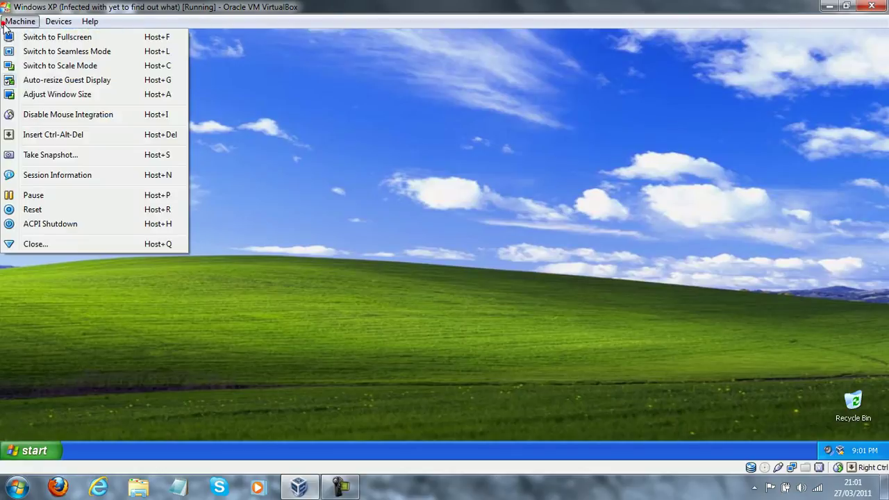
click(48, 137)
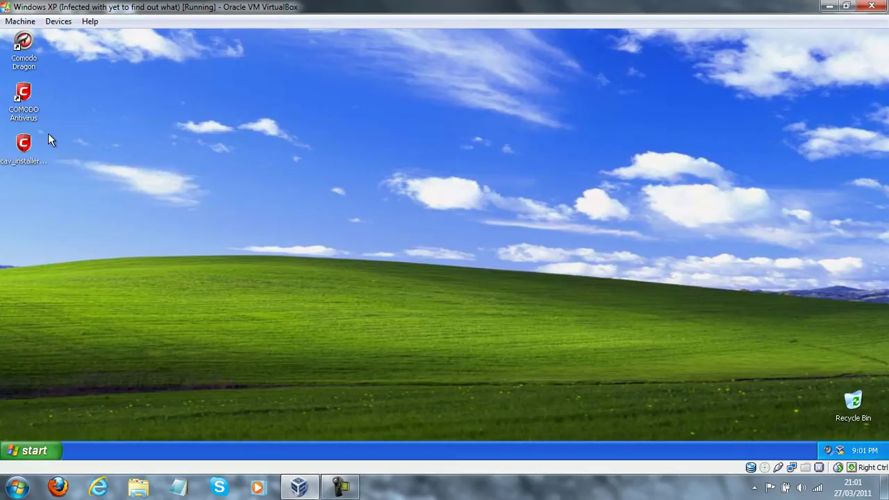
Step: Toggle the VirtualBox window repeatedly between restored and maximized size to refresh the guest display
double_click(162, 7)
double_click(226, 6)
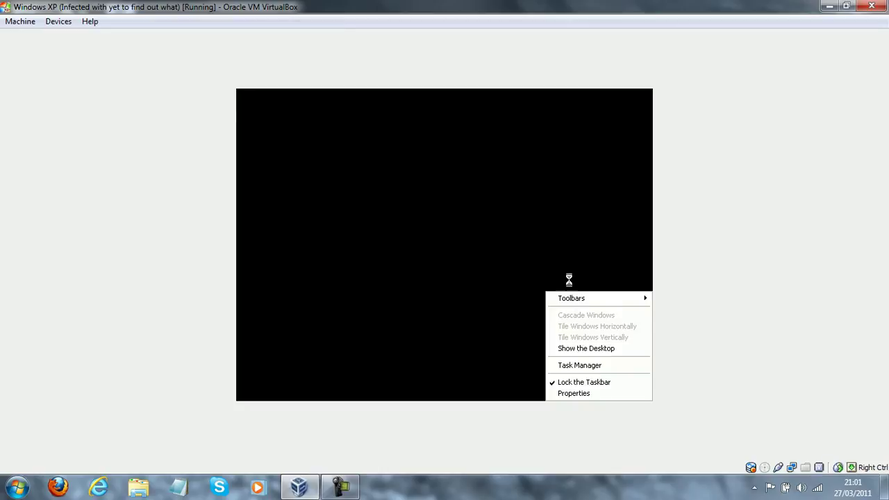
double_click(503, 5)
double_click(470, 5)
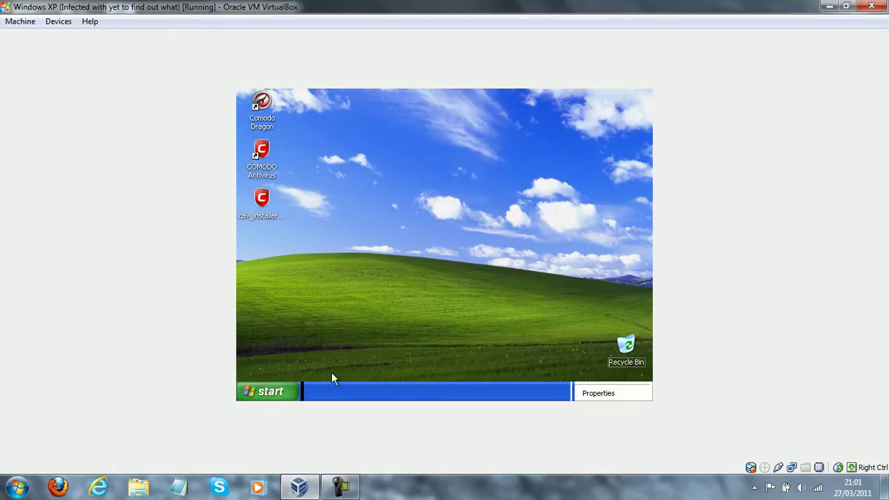
drag(308, 14, 261, 5)
mouse_move(375, 6)
mouse_down()
mouse_move(368, 84)
mouse_move(389, 6)
mouse_up()
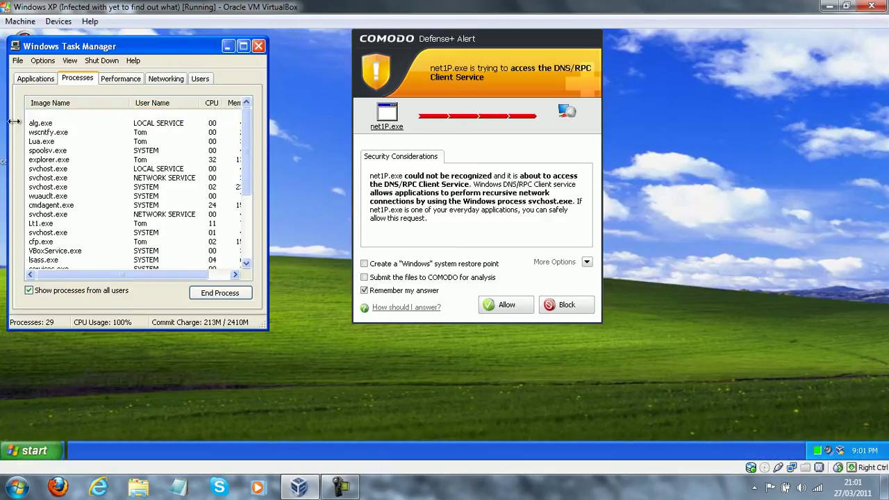
Step: Sort the Task Manager processes by image name, review the full list and close Windows Task Manager
click(60, 105)
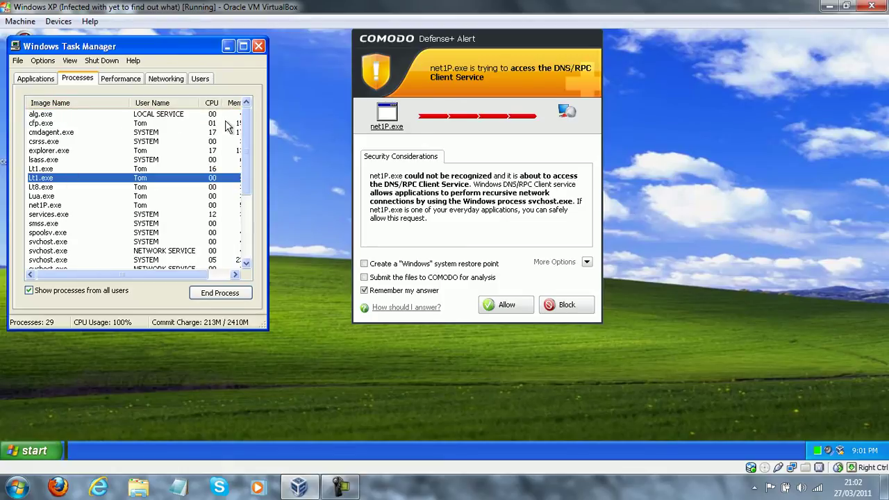
scroll(258, 161, down, 5)
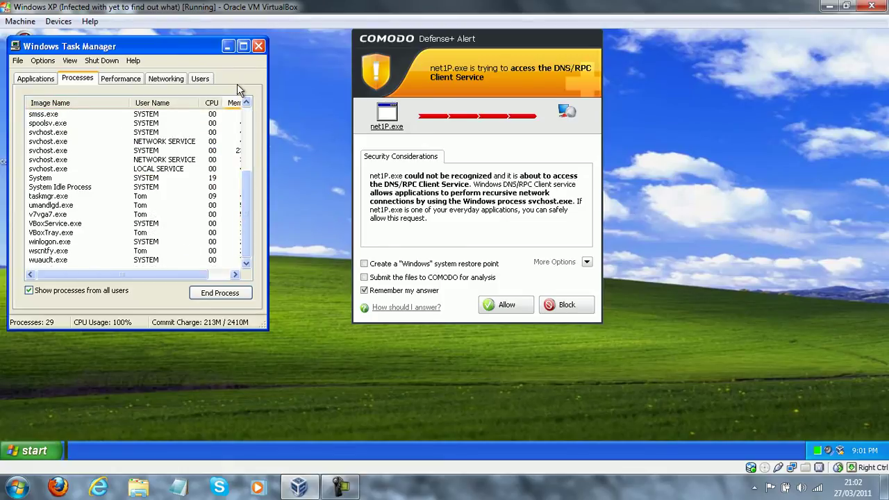
click(257, 47)
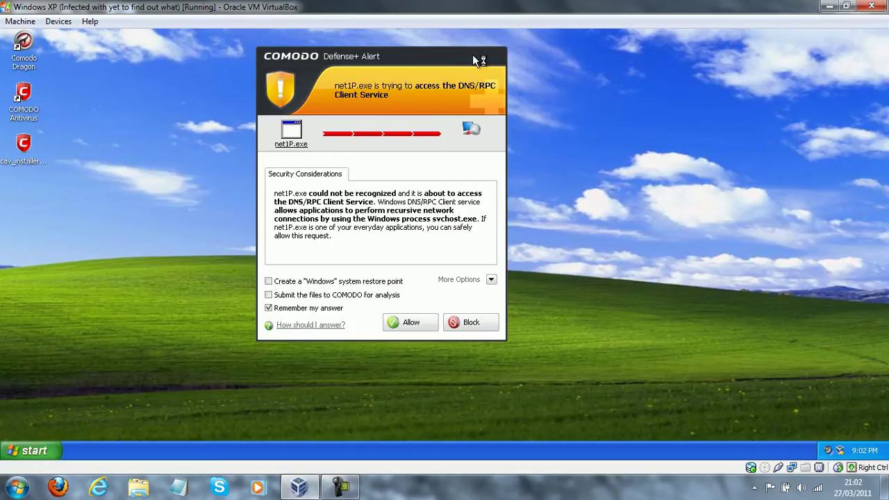
Step: Block net1P.exe from accessing the DNS/RPC Client Service, remembering the answer and submitting the files to COMODO for analysis
drag(472, 54, 510, 54)
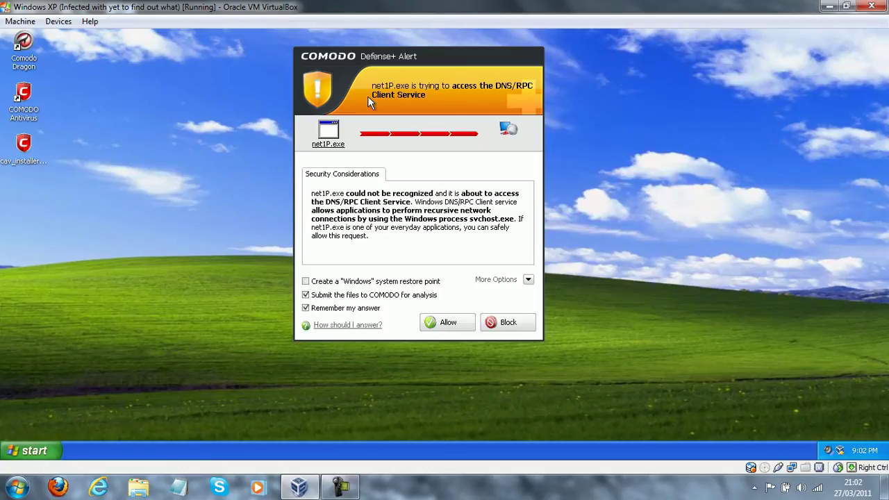
mouse_move(337, 148)
click(508, 325)
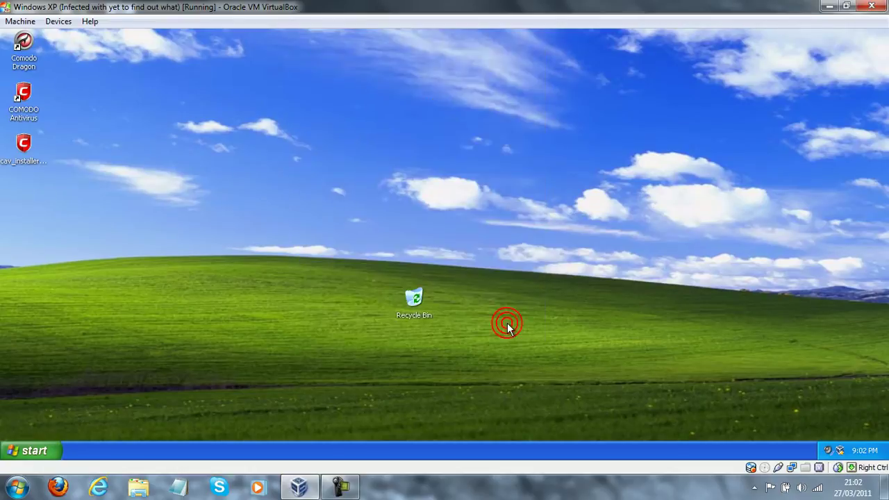
Step: Block umandlgd.exe from accessing the DNS/RPC Client Service, remembering the answer and submitting the files to COMODO for analysis
click(528, 279)
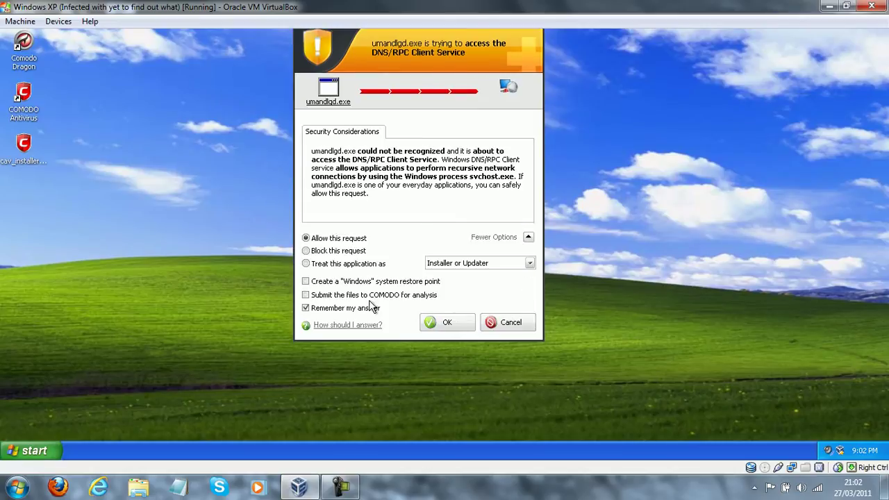
click(334, 252)
click(378, 295)
click(527, 237)
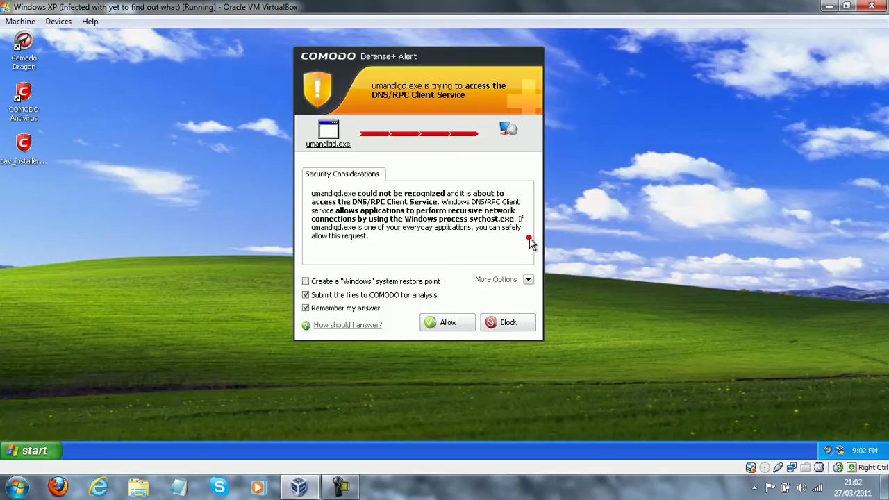
click(528, 280)
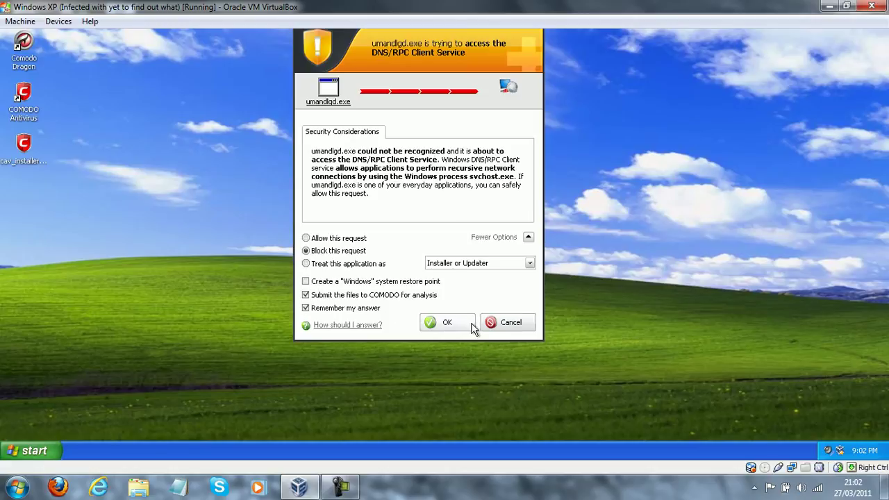
click(447, 322)
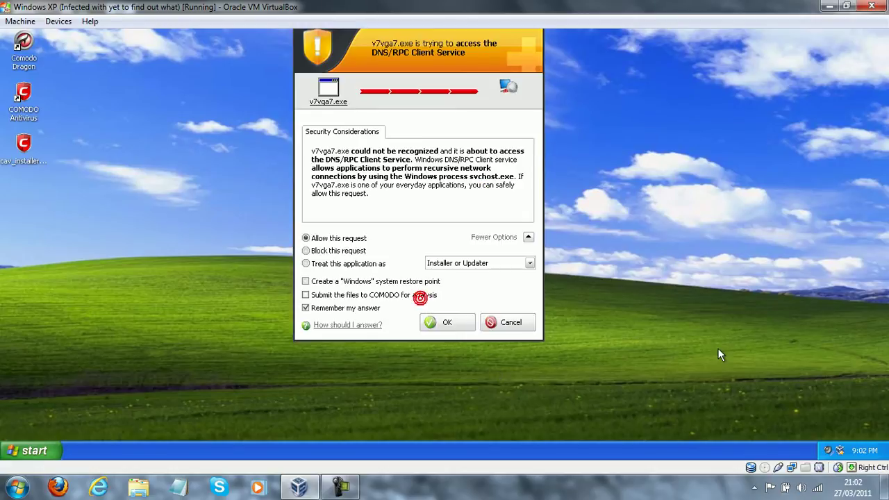
Step: Block v7vga7.exe from accessing the DNS/RPC Client Service with files submitted to COMODO, and move the Recycle Bin to the desktop's lower-right corner
click(345, 250)
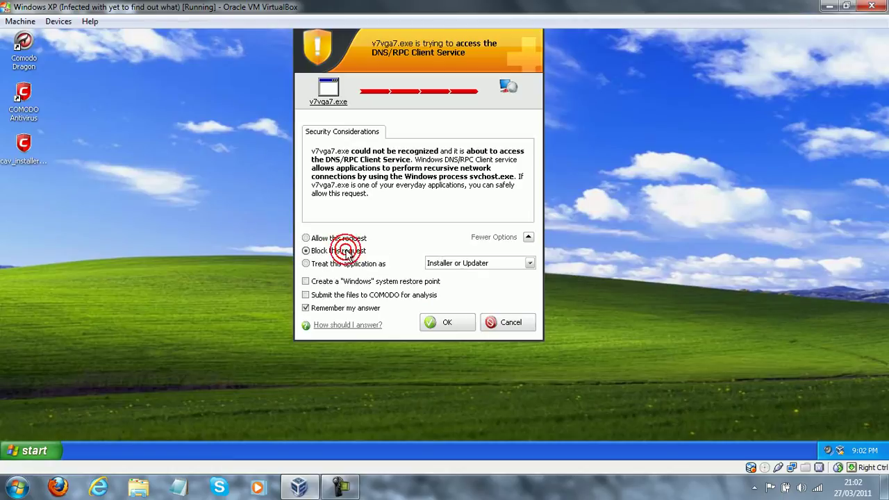
click(323, 296)
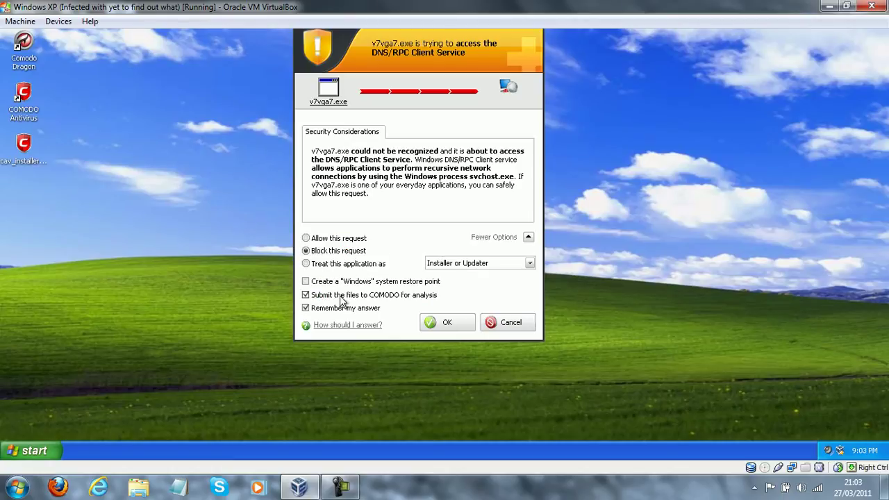
click(461, 325)
drag(416, 298, 829, 399)
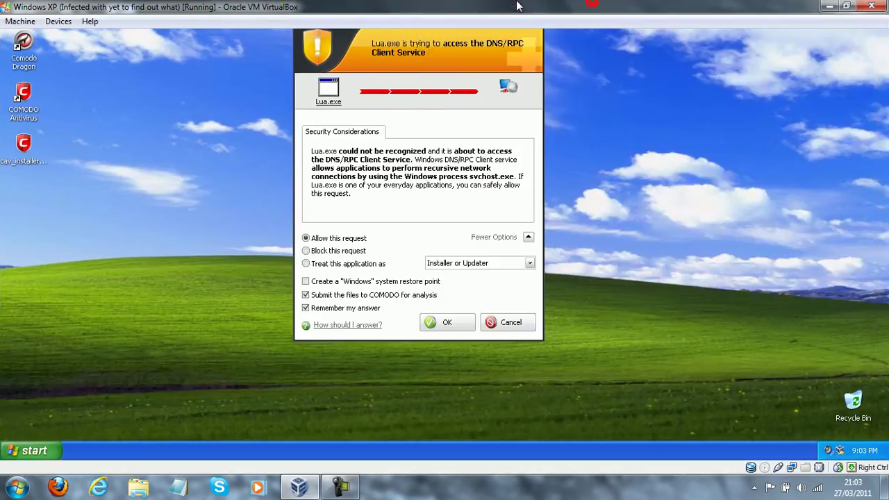
Step: Block Lua.exe and Lt1.exe from accessing the DNS/RPC Client Service, keeping the answers remembered and the files submitted to COMODO
click(340, 31)
click(349, 252)
click(452, 321)
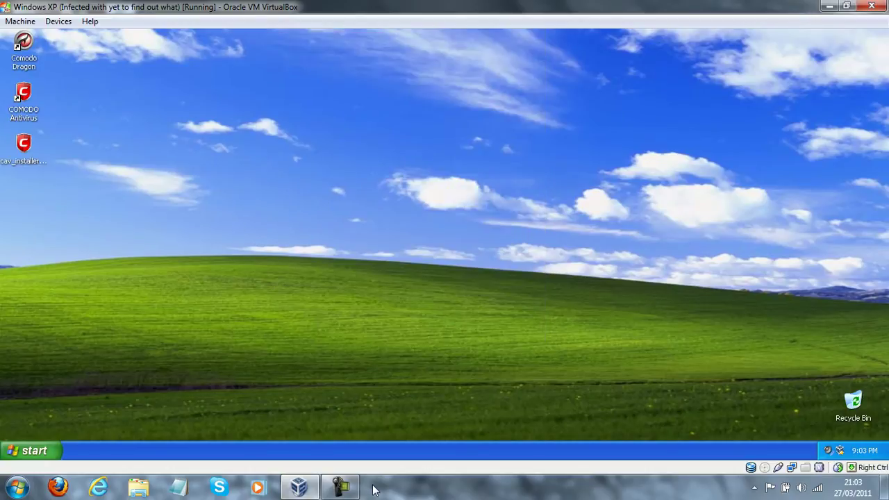
click(349, 252)
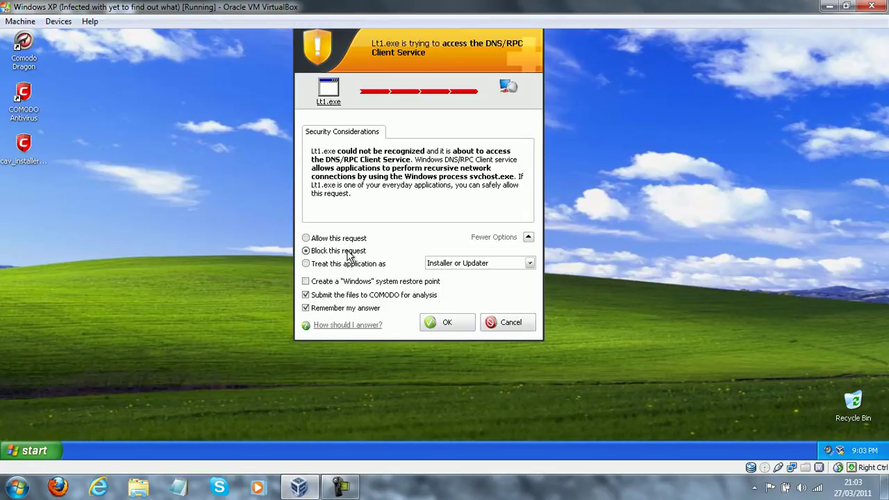
click(429, 321)
click(430, 325)
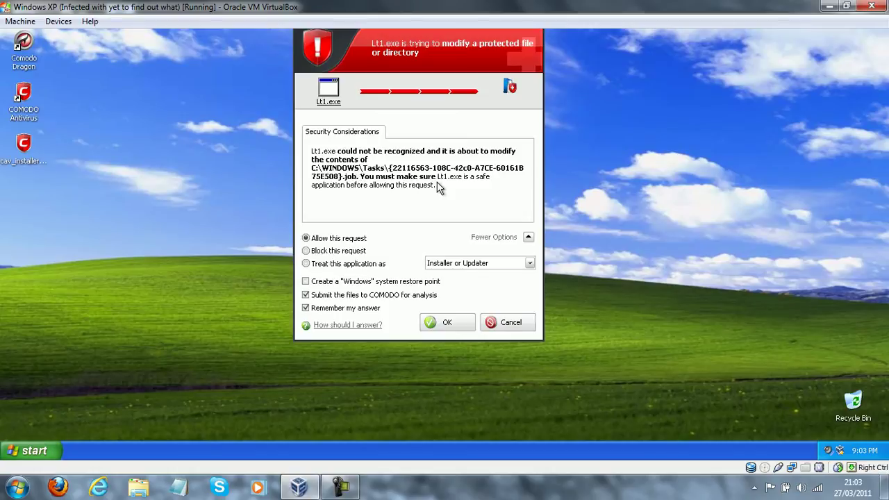
Step: Block Lt1.exe, Lua.exe and Lt8.exe in turn from modifying the protected .job files in C:\WINDOWS\Tasks
click(358, 251)
click(456, 328)
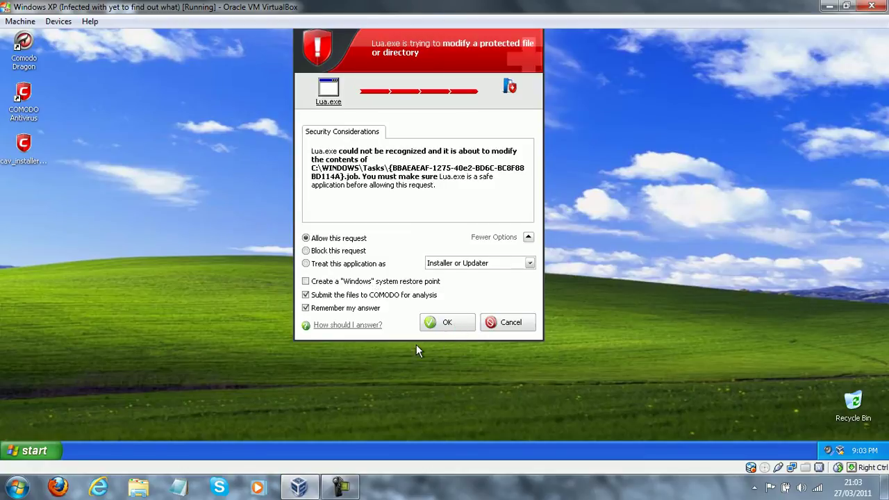
click(342, 252)
click(448, 325)
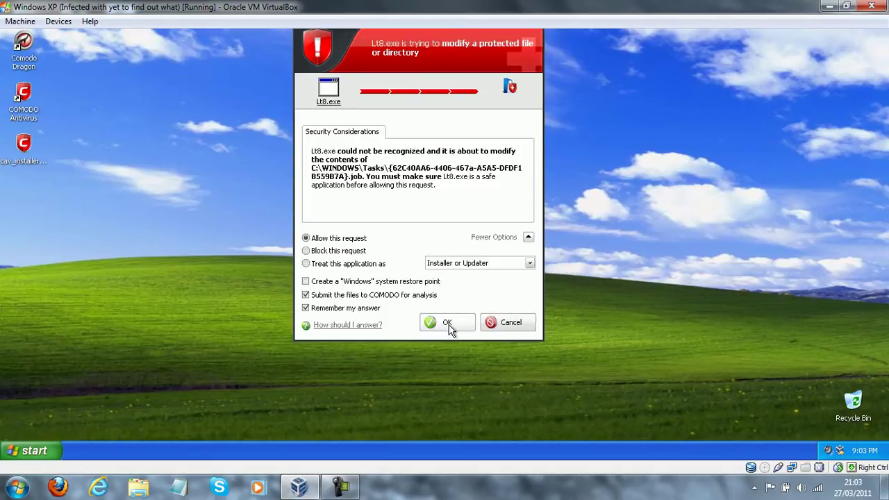
click(361, 251)
click(433, 319)
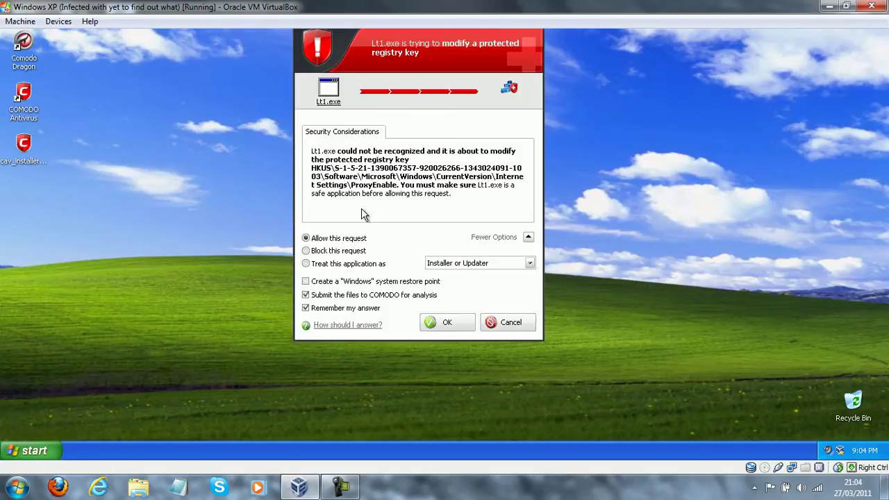
Step: Block Lt1.exe from modifying the ProxyEnable and ProxyServer registry keys, and Lua.exe and Lt8.exe from modifying the CurrentVersion\Run keys
click(328, 250)
click(446, 324)
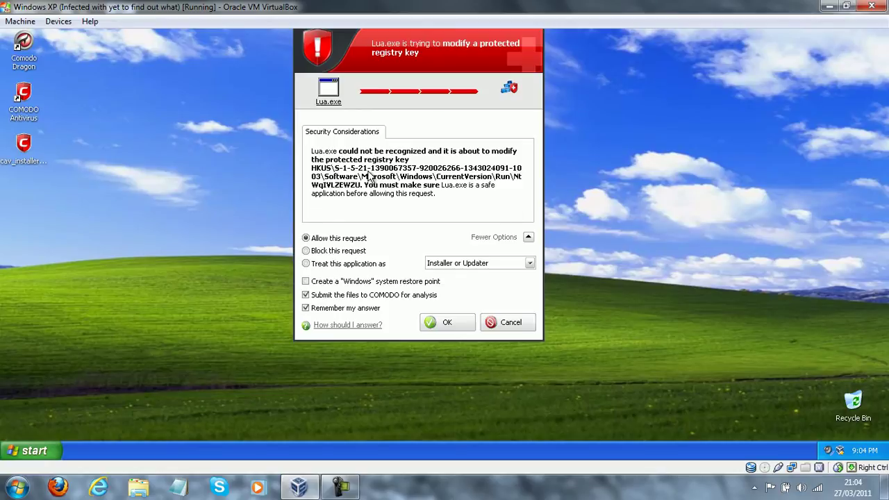
click(325, 251)
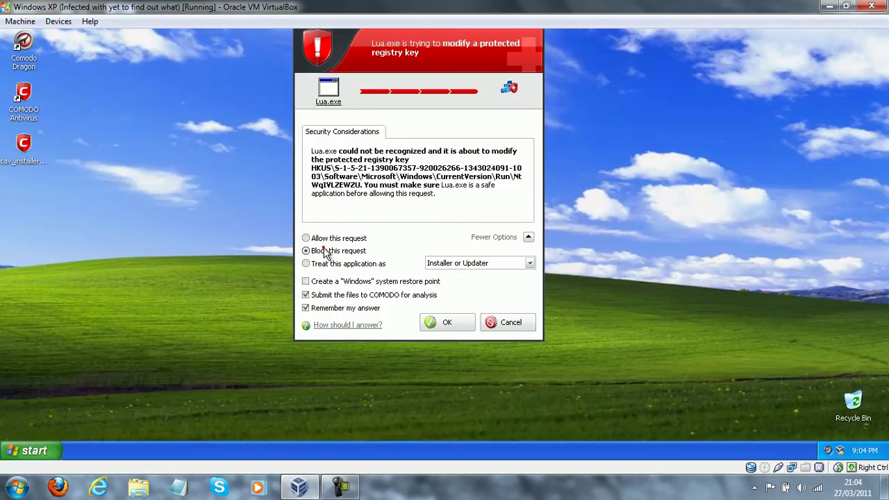
click(444, 324)
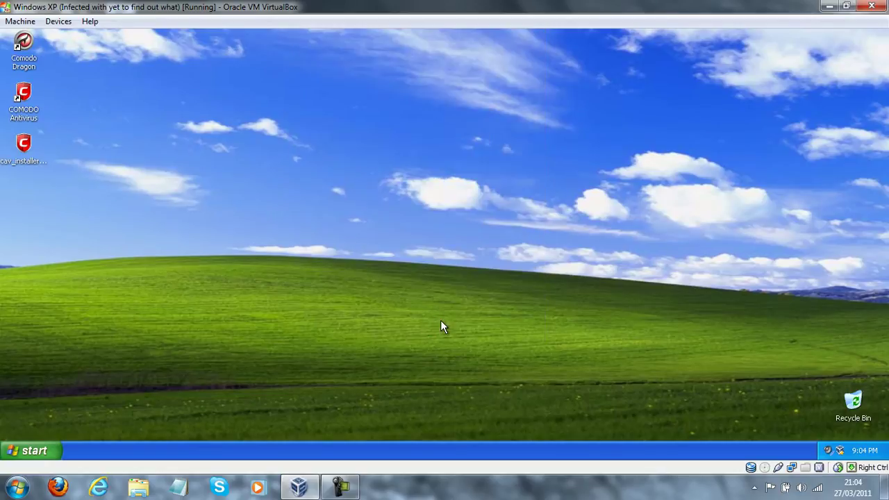
click(355, 253)
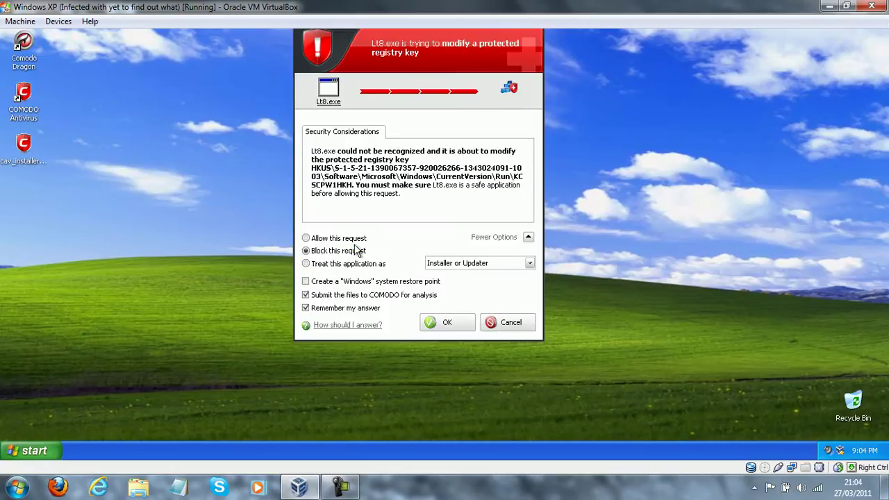
click(442, 323)
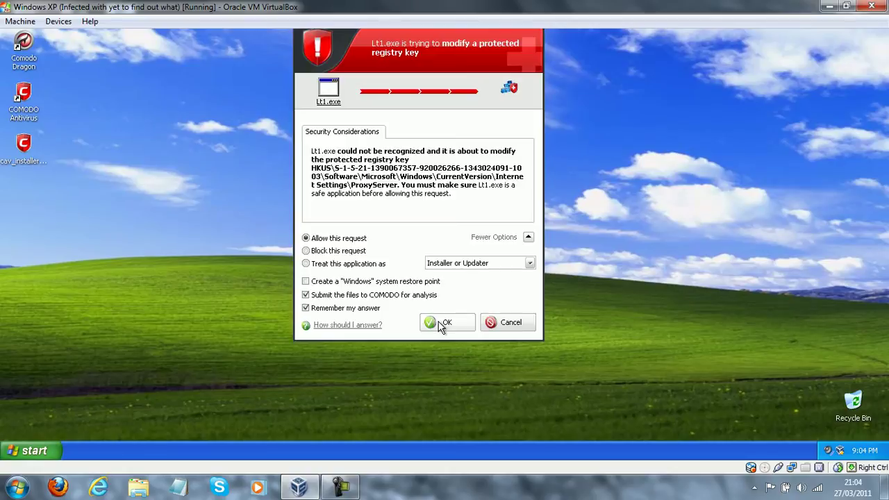
click(347, 251)
click(430, 321)
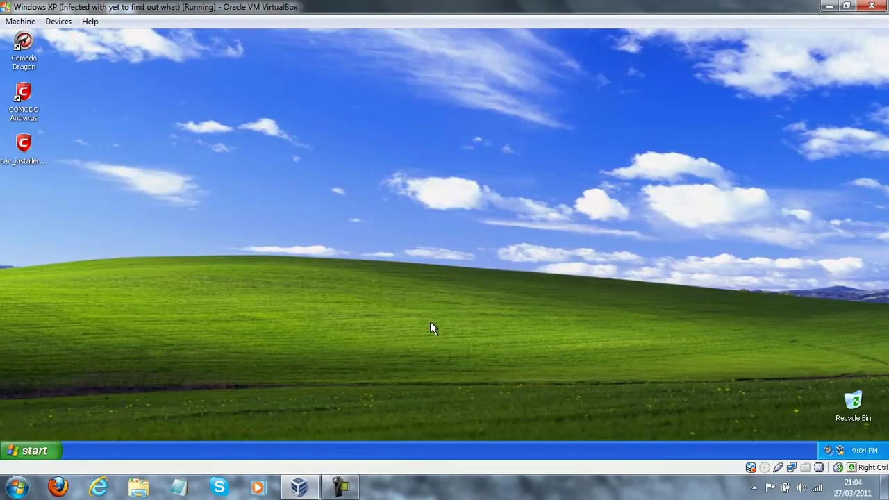
Step: Block Lt8.exe from creating C:\WINDOWS\Lwamib.exe and Lua.exe from accessing the protected COM interface Shell.Explorer.2
click(341, 251)
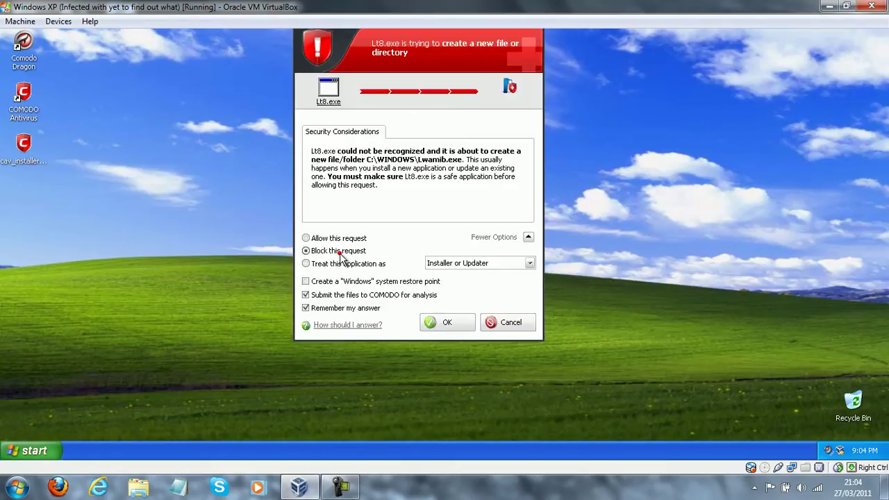
click(447, 323)
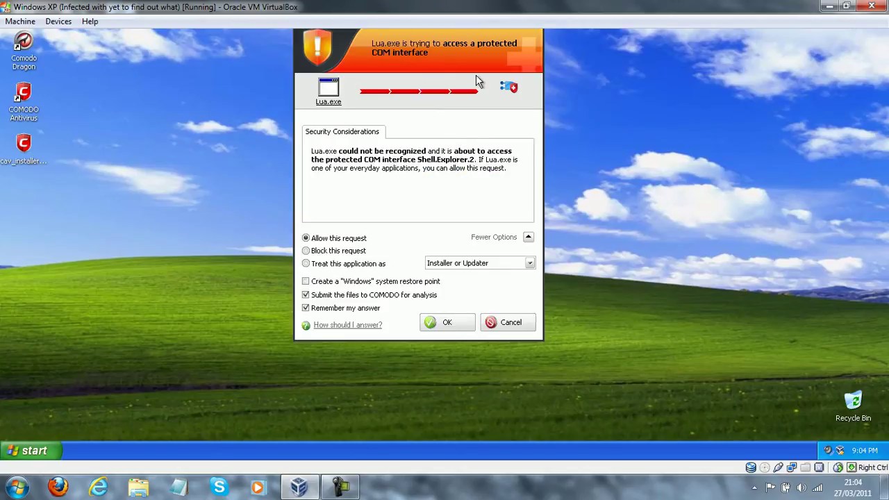
click(357, 251)
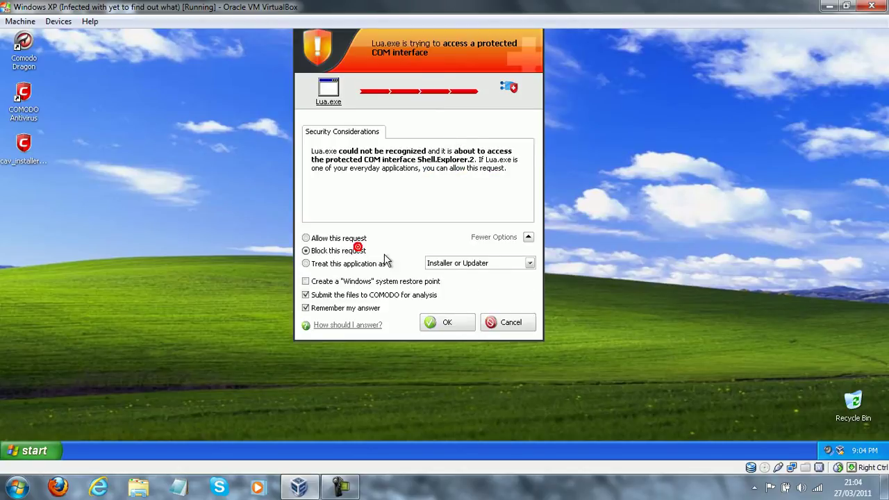
click(448, 323)
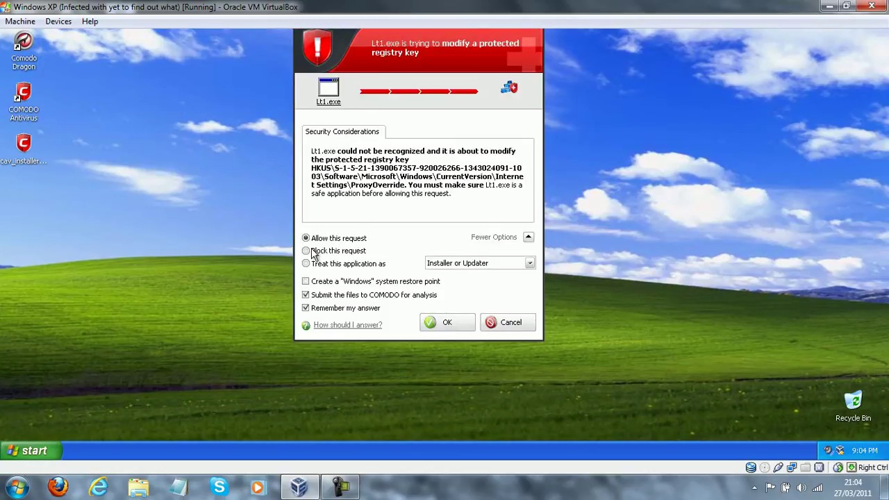
Step: Block Lt1.exe from modifying the ProxyOverride registry key and the ProxyEnable key under Hardware Profiles
click(311, 251)
click(423, 322)
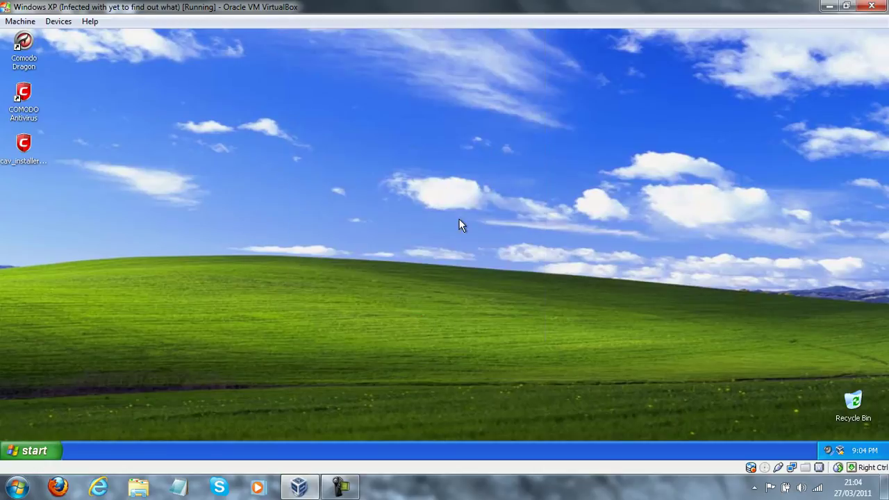
click(330, 251)
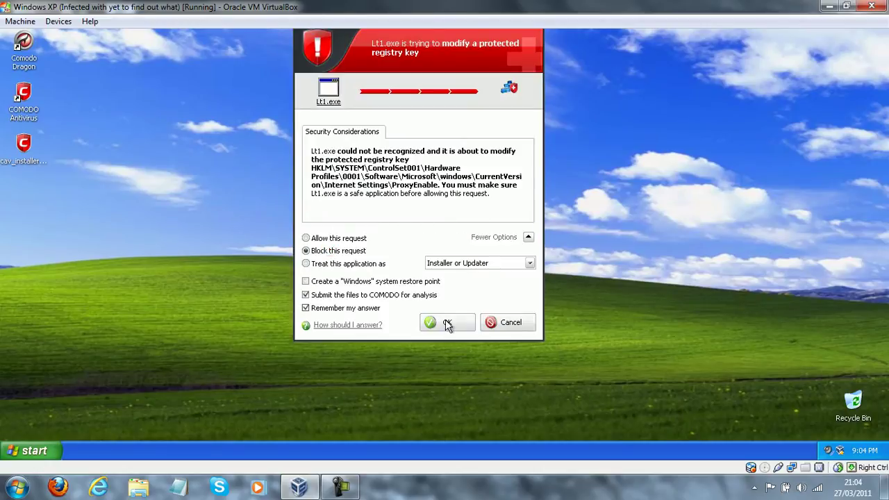
click(446, 322)
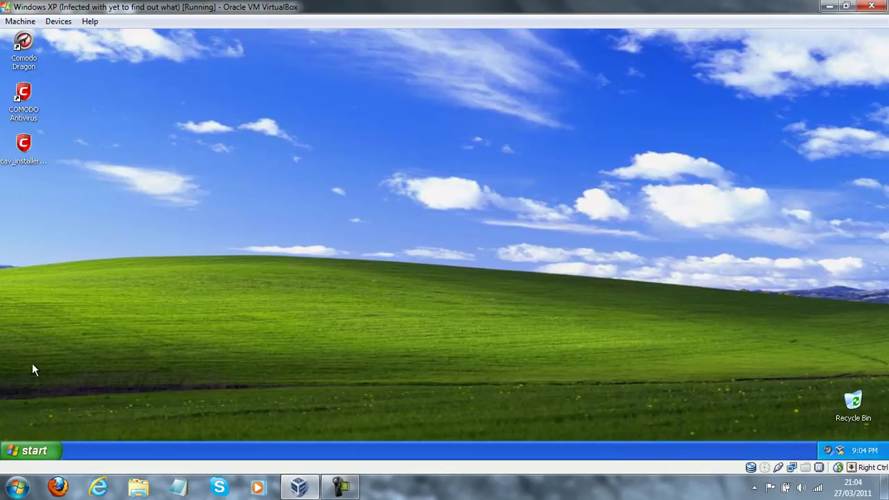
Step: Open the COMODO Antivirus main window from the guest desktop and maximize it
click(53, 437)
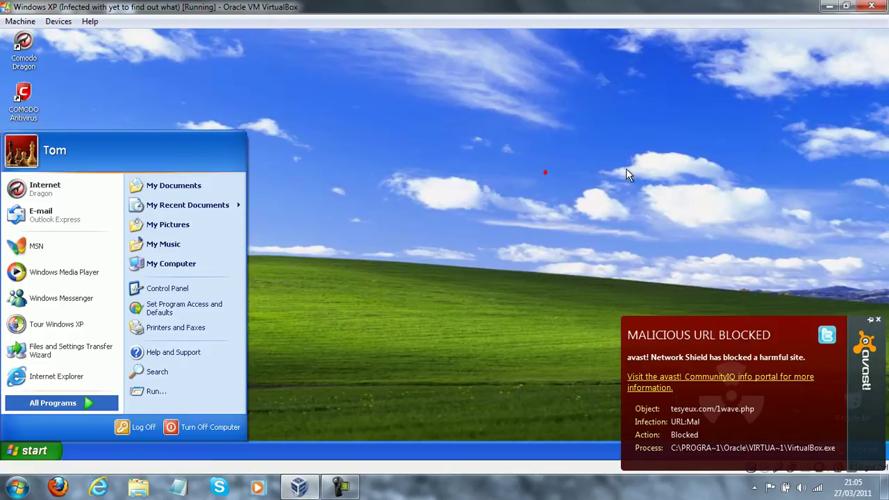
click(281, 233)
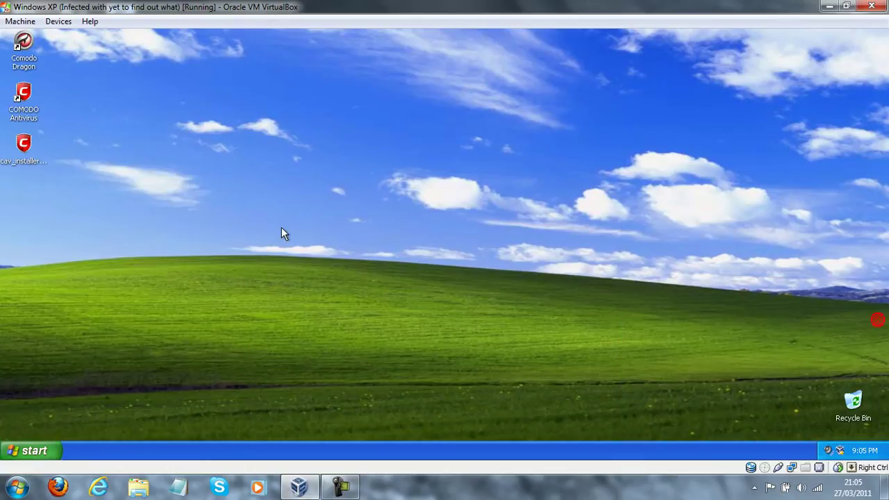
double_click(31, 106)
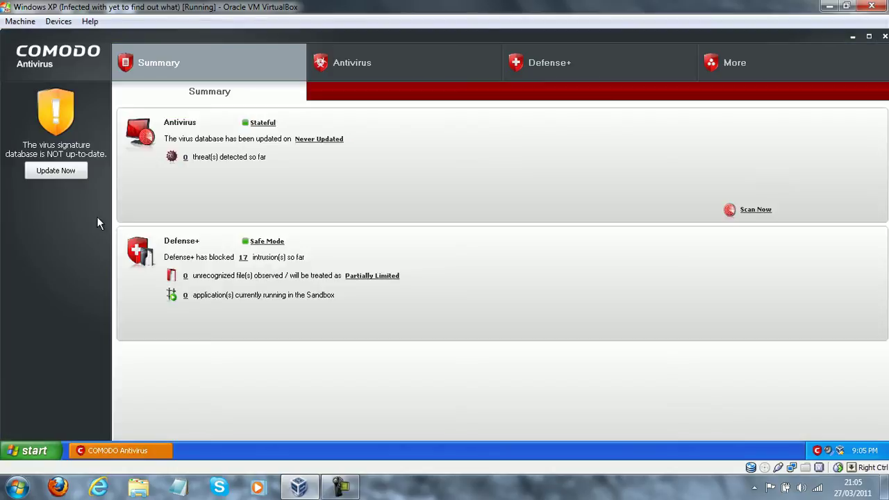
double_click(642, 38)
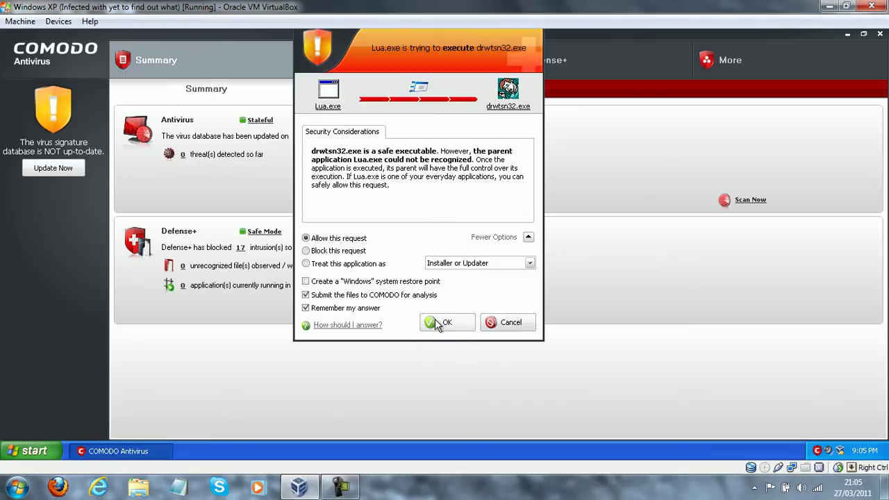
Step: Block Lua.exe from executing drwtsn32.exe, remembering the answer and submitting the files to COMODO
click(322, 251)
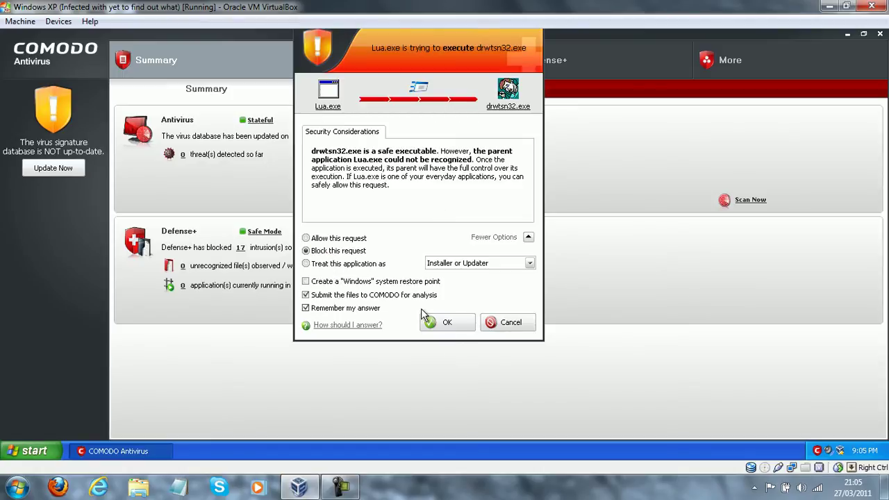
click(446, 321)
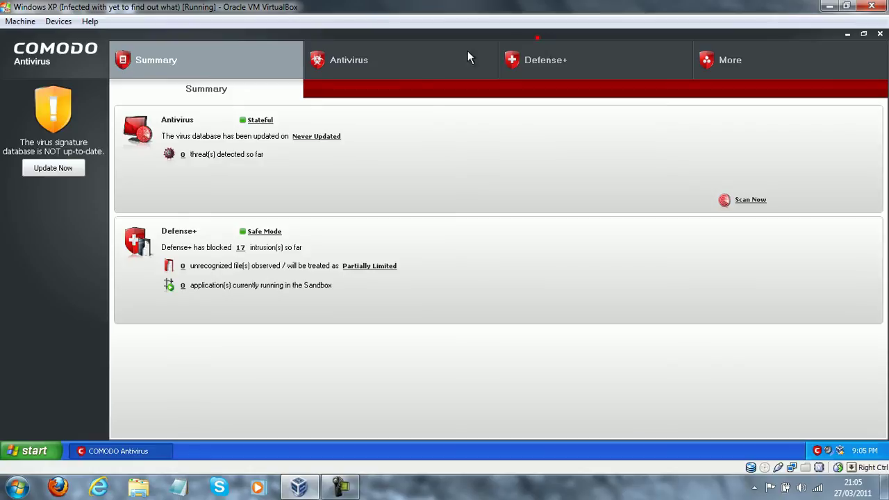
Step: Restore the COMODO Antivirus window from its maximized size, reposition it on the desktop and narrow it
mouse_move(846, 40)
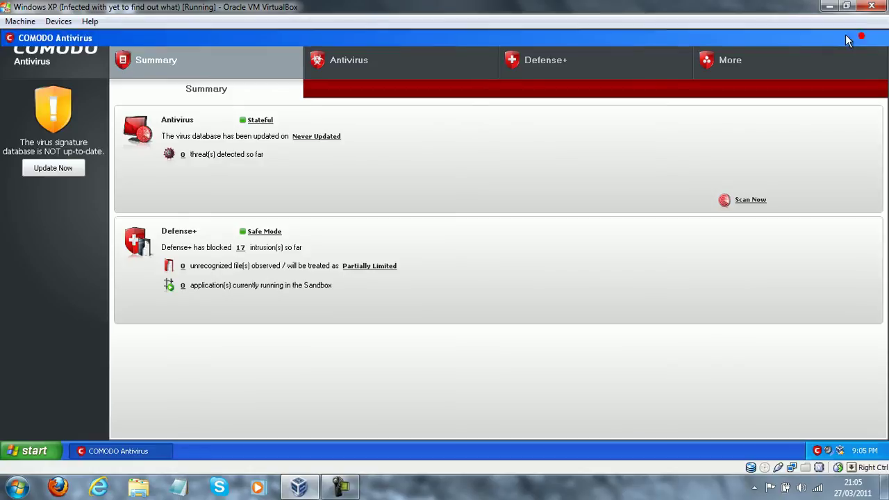
drag(476, 55, 386, 55)
drag(591, 118, 690, 63)
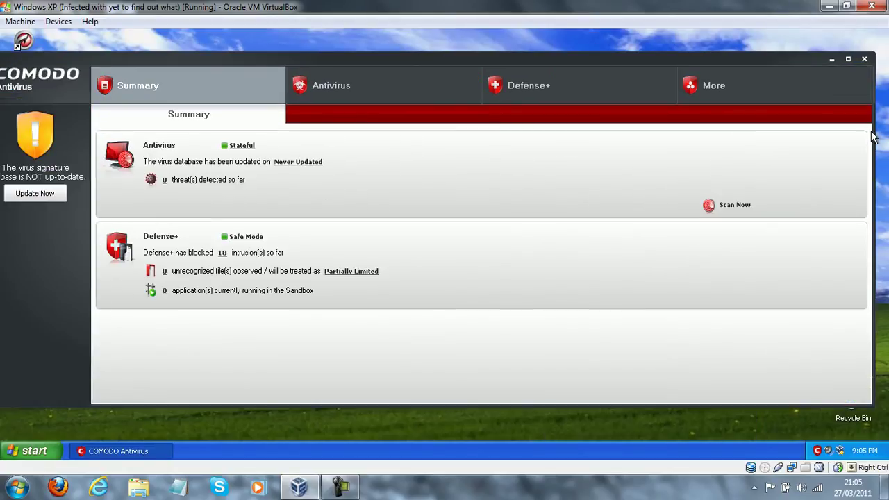
drag(875, 131, 627, 155)
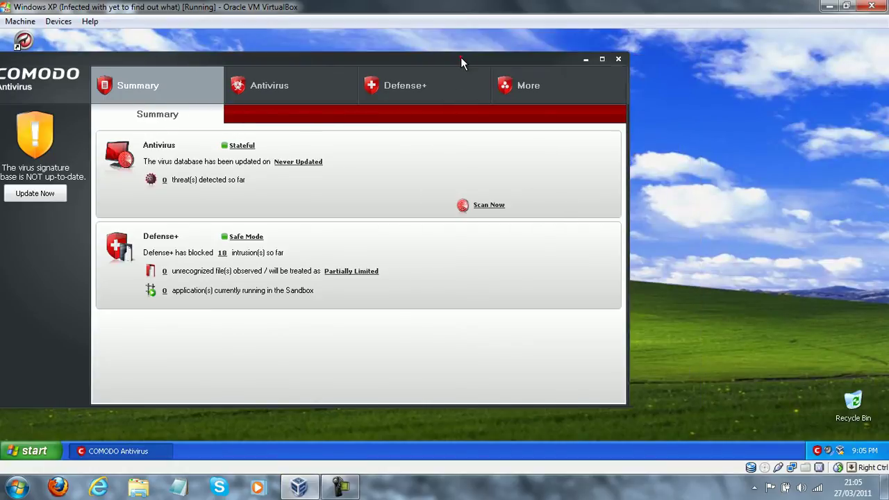
Step: Reposition the COMODO Antivirus window on the desktop and review the log of intrusions blocked by Defense+
drag(460, 58, 632, 69)
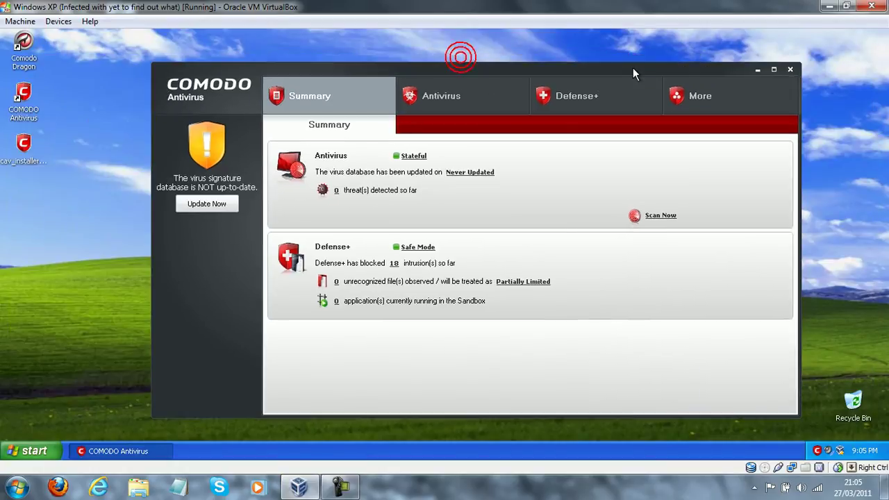
click(397, 264)
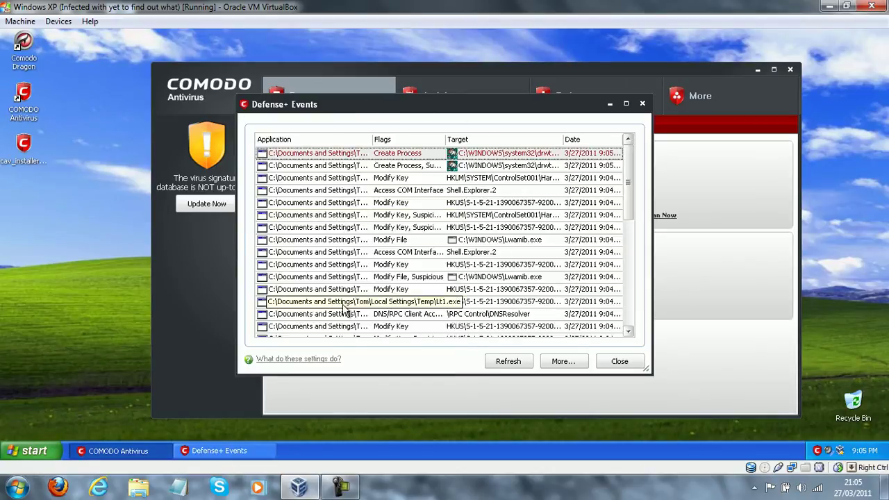
drag(628, 227, 632, 319)
click(625, 360)
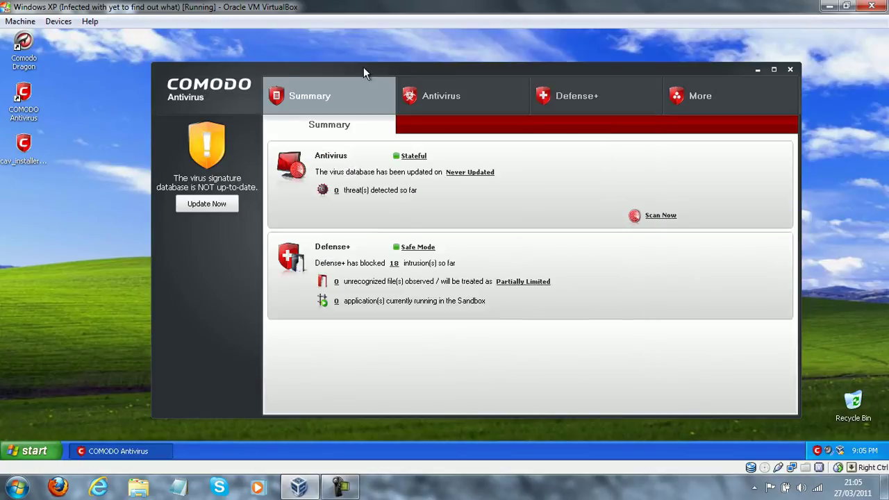
Step: Open the Defense+ active process list and maximize its window
click(581, 90)
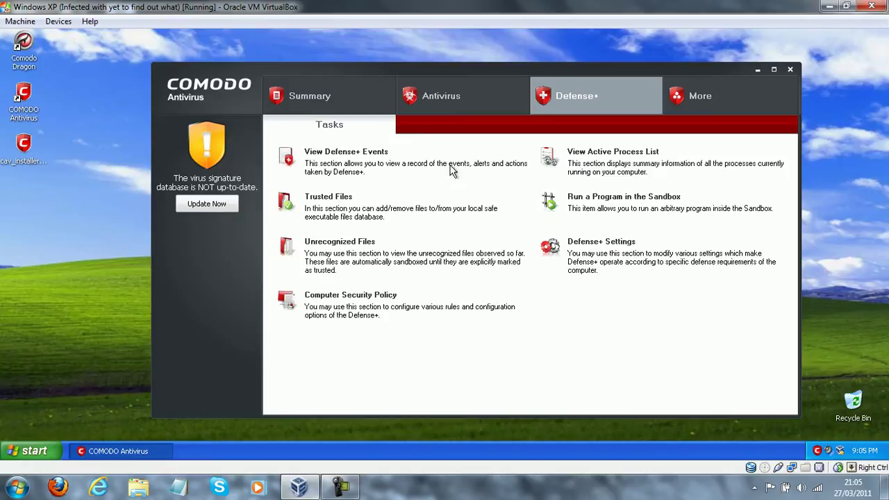
click(633, 153)
click(625, 104)
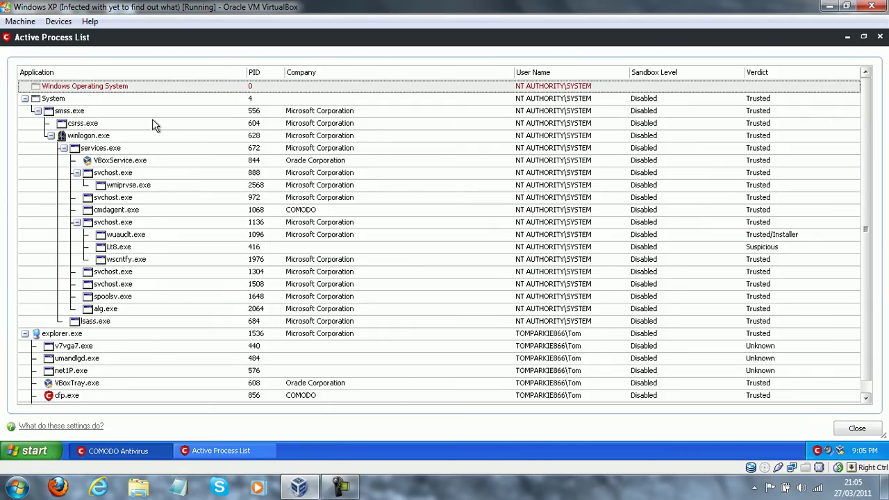
Step: Terminate the suspicious Lt8.exe process and add it to Blocked Files, dismissing the sandbox and malicious URL alerts
click(125, 238)
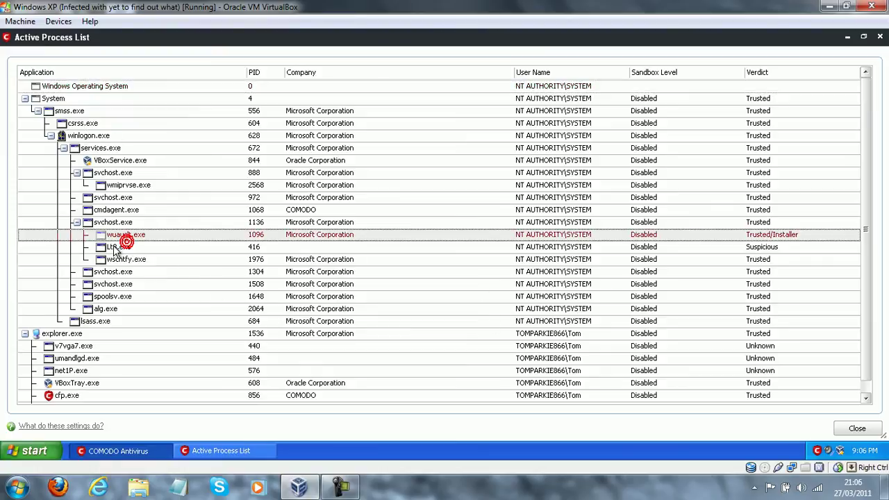
click(120, 248)
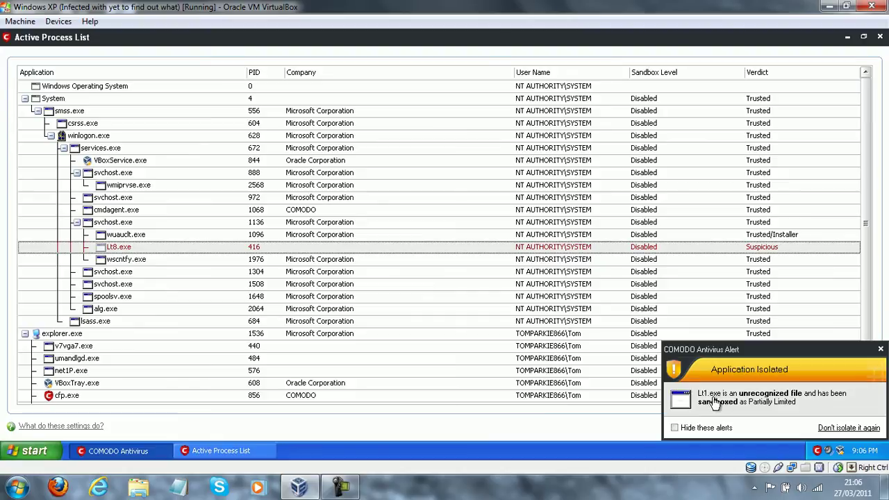
click(880, 351)
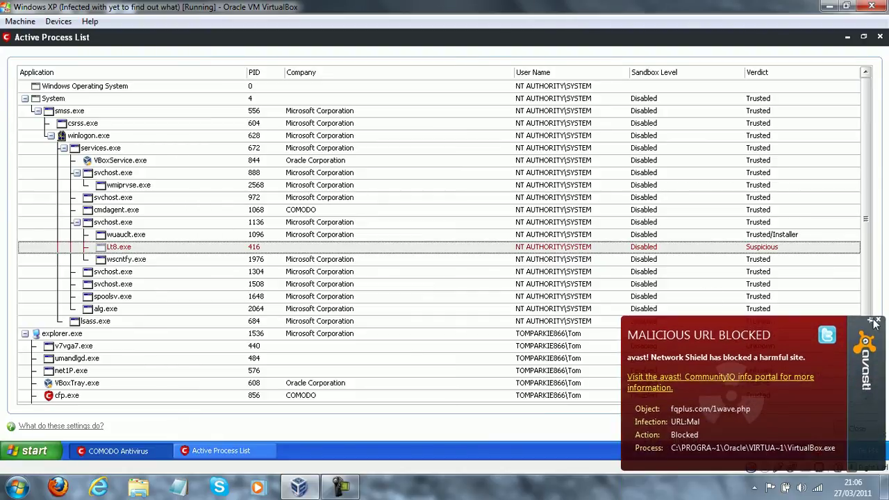
click(878, 321)
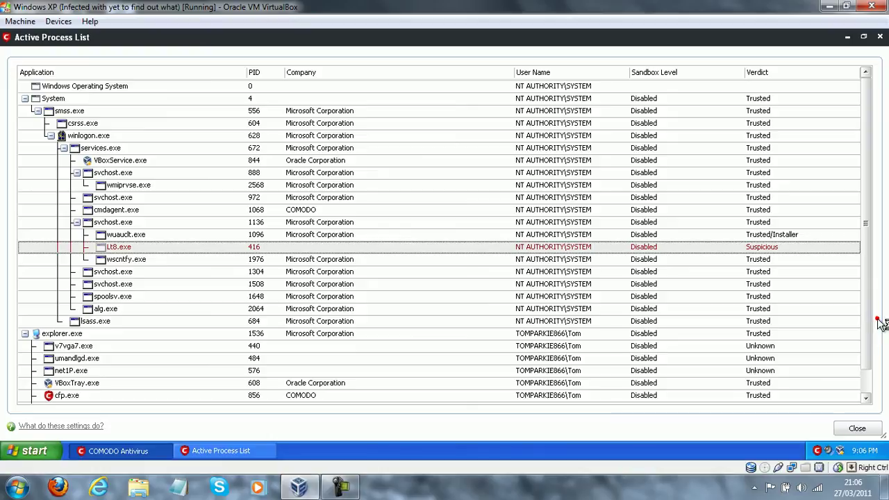
right_click(121, 247)
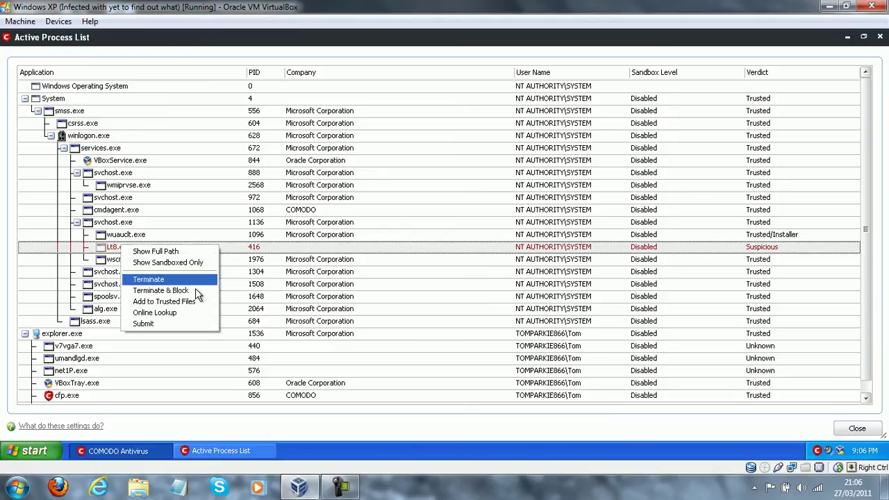
click(175, 290)
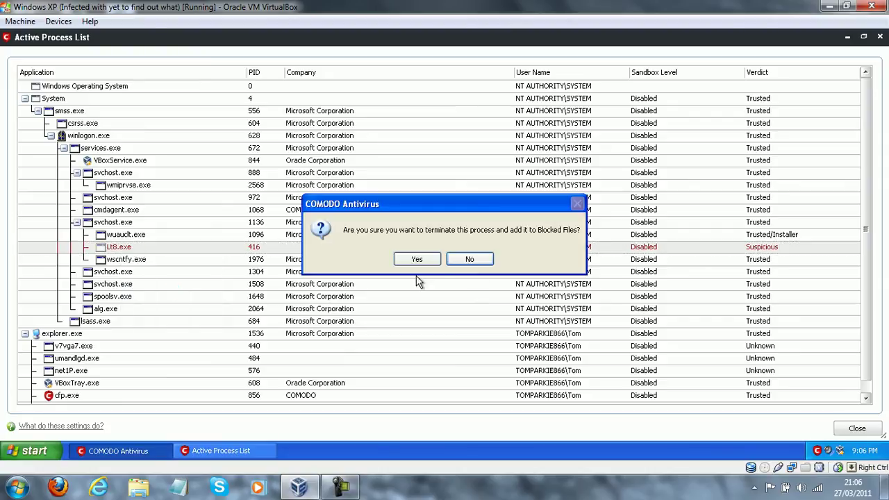
click(409, 264)
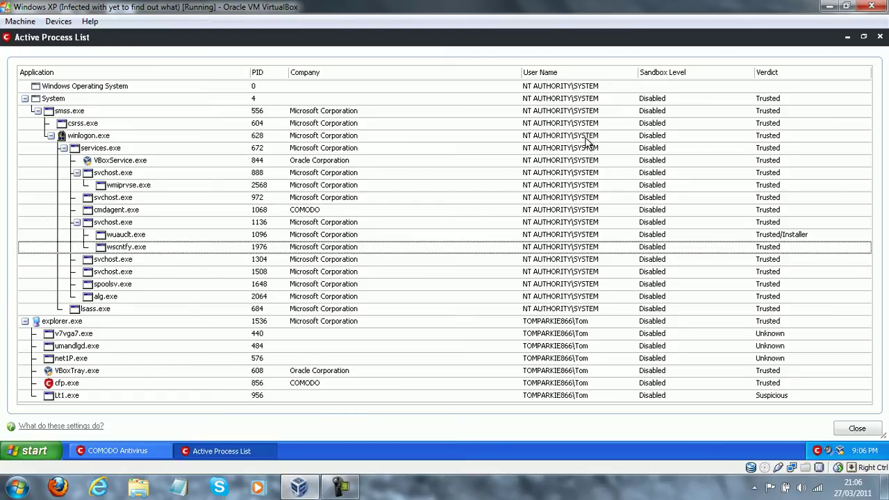
Step: Terminate and block the unknown processes v7vga7.exe and umandlgd.exe running under explorer.exe
right_click(70, 337)
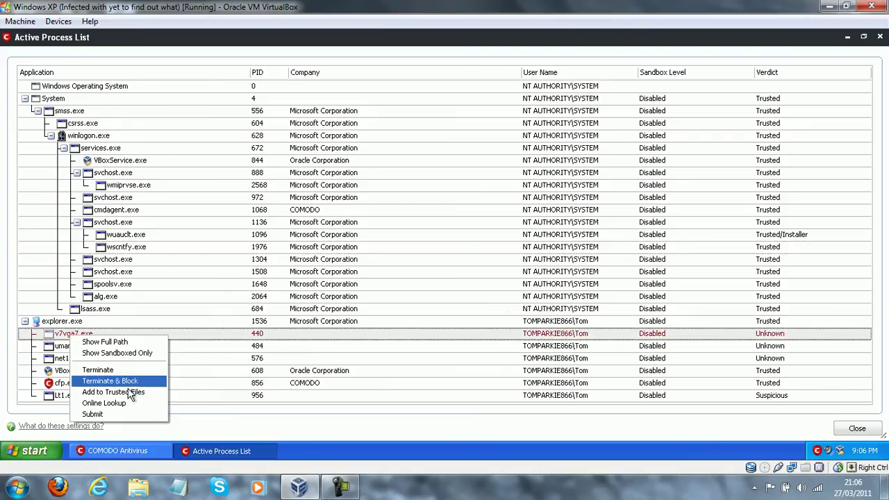
click(127, 383)
click(402, 260)
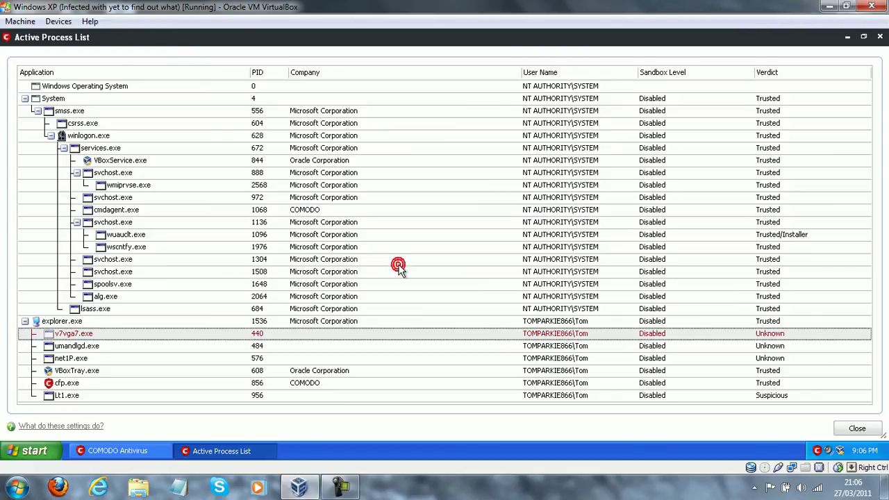
right_click(75, 333)
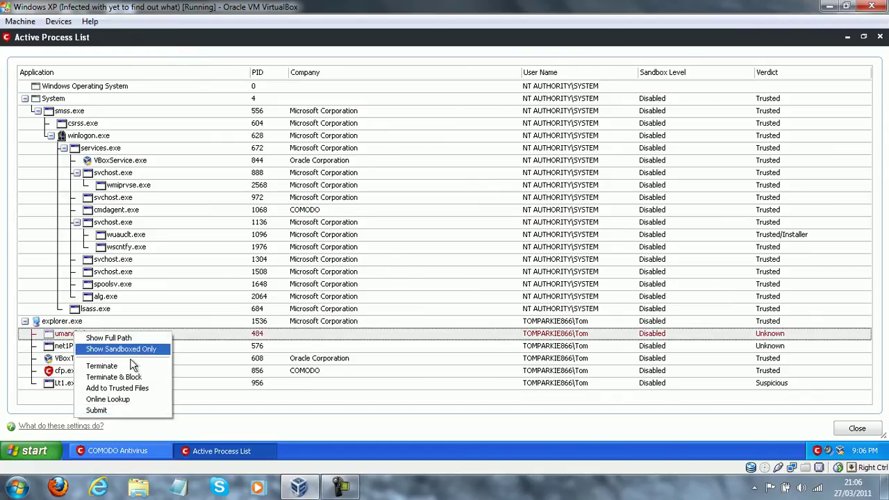
click(118, 381)
click(413, 257)
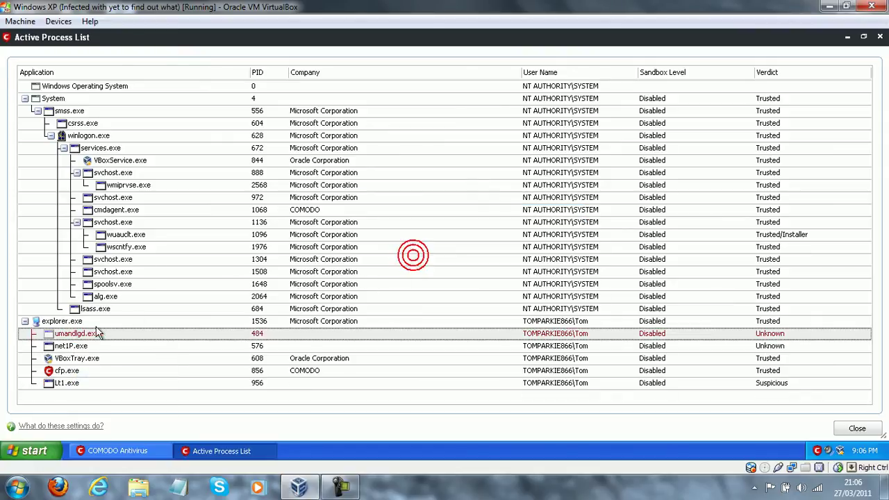
Step: Terminate and block the net1P.exe and Lt1.exe processes, and close the active process list
right_click(76, 336)
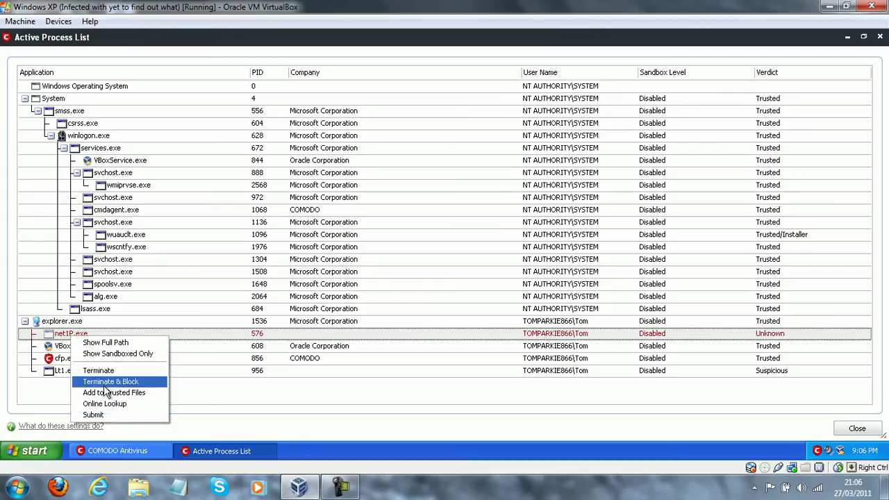
click(106, 384)
click(417, 259)
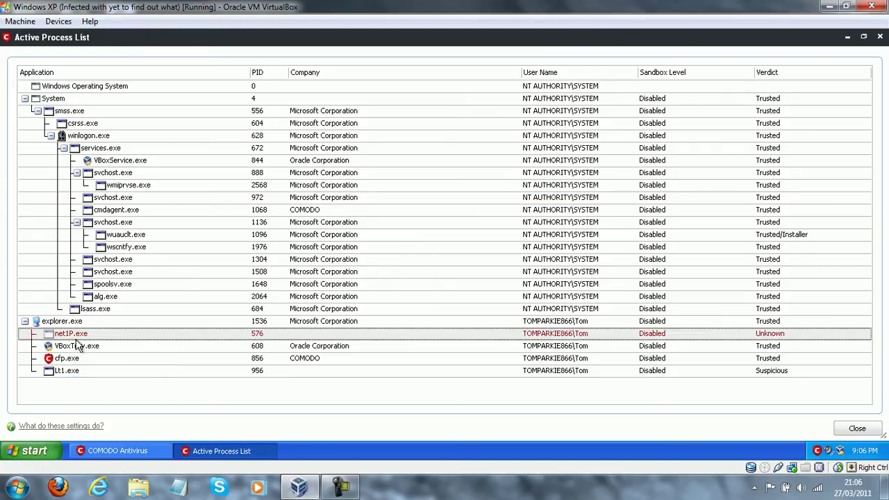
right_click(68, 361)
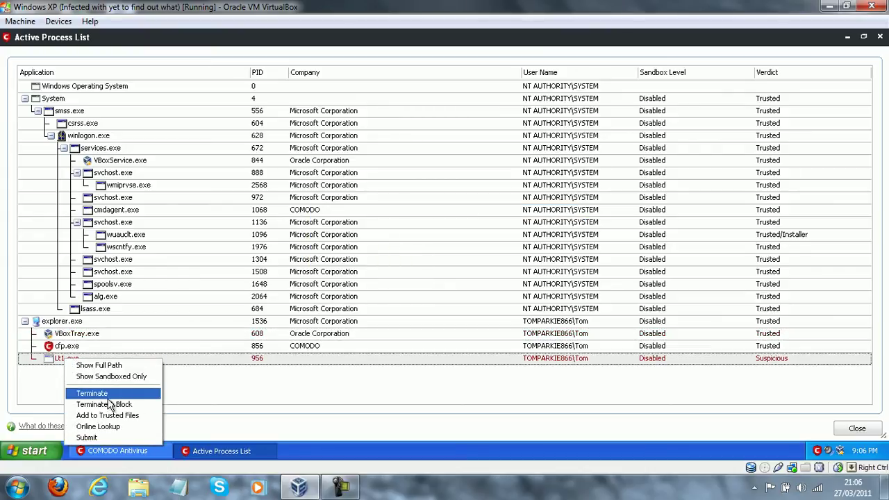
click(109, 404)
click(429, 260)
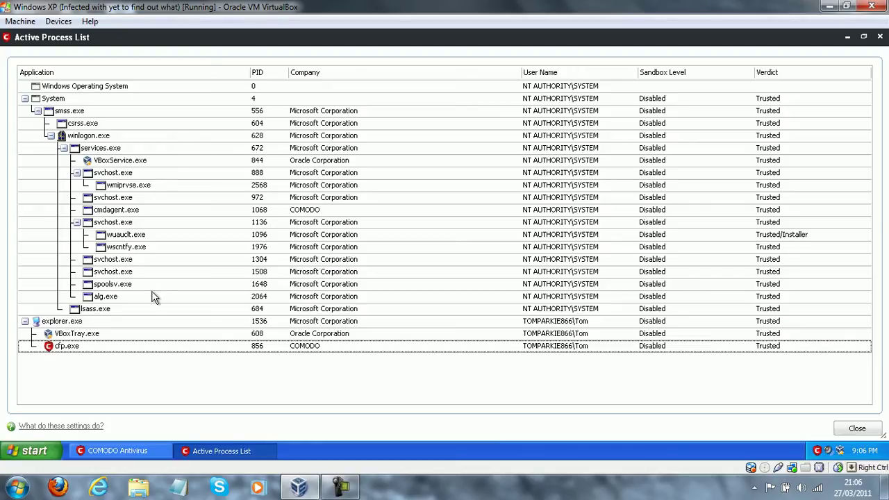
click(880, 36)
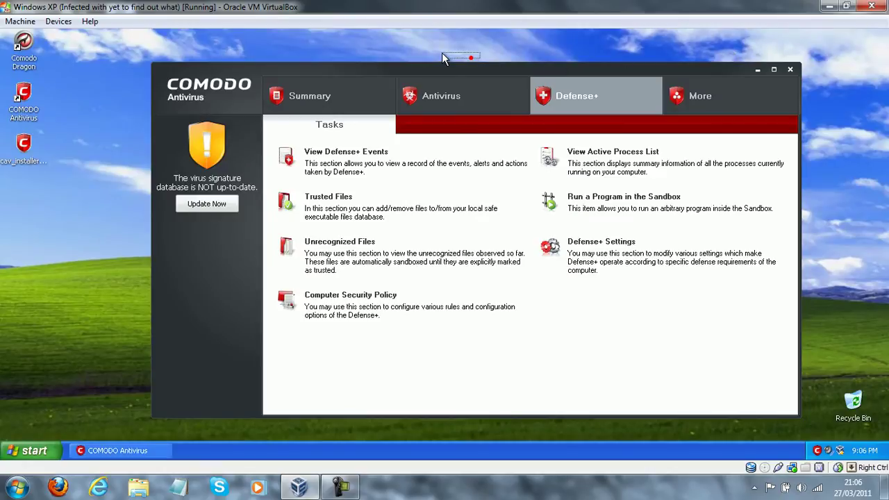
Step: Review the execution control, sandbox and monitoring options in Defense+ Settings without saving, and check the Defense+ event log again
drag(362, 64, 340, 53)
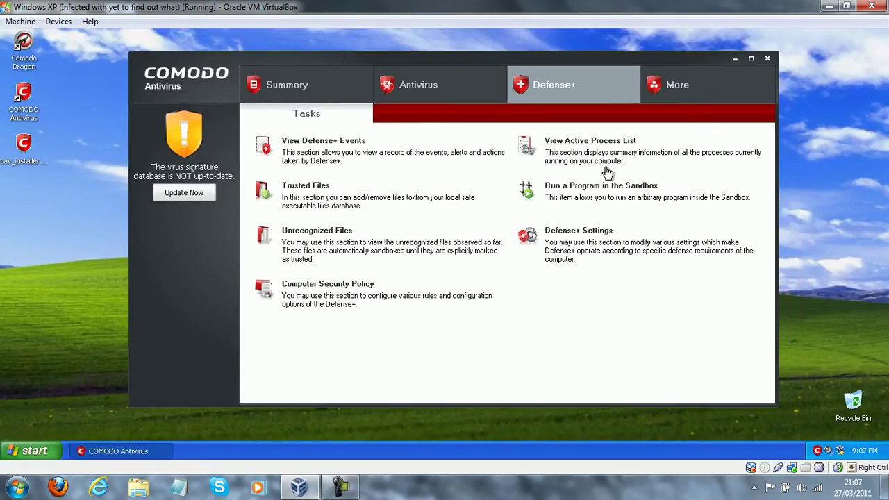
click(580, 231)
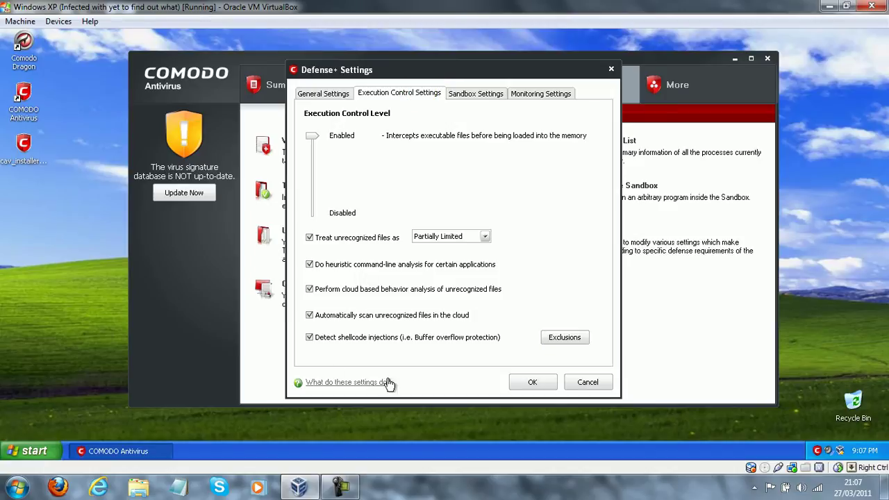
click(469, 93)
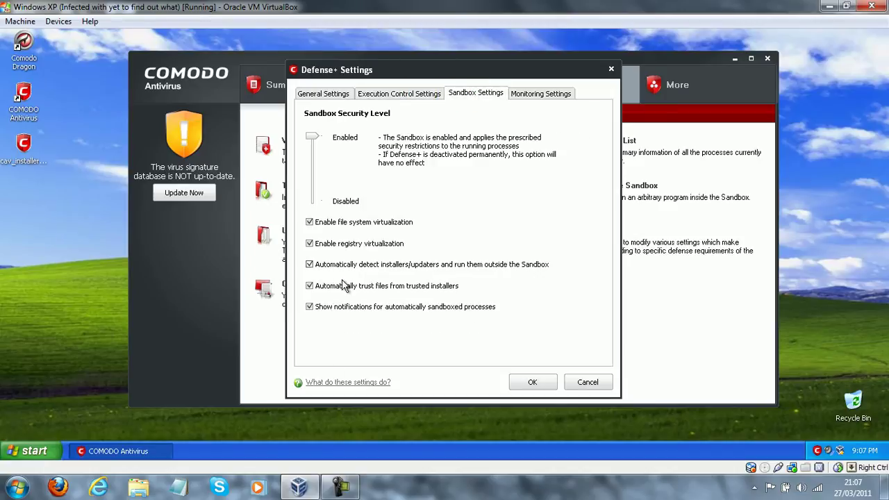
click(550, 97)
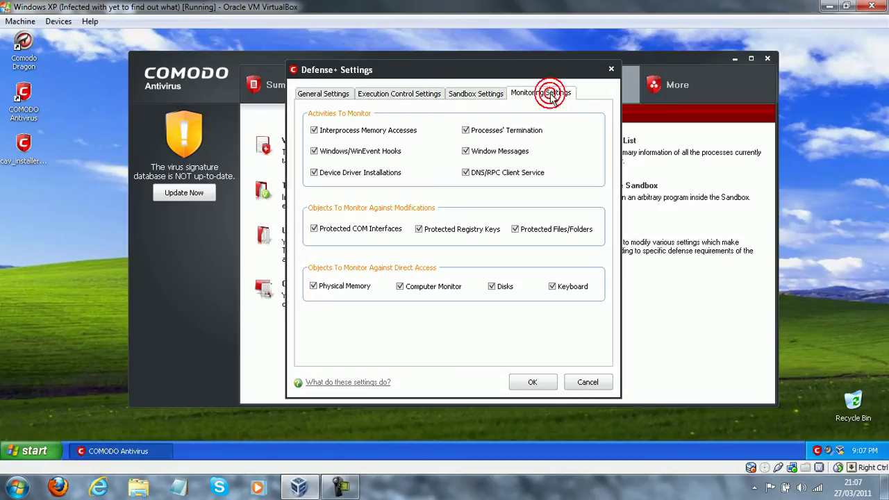
click(594, 379)
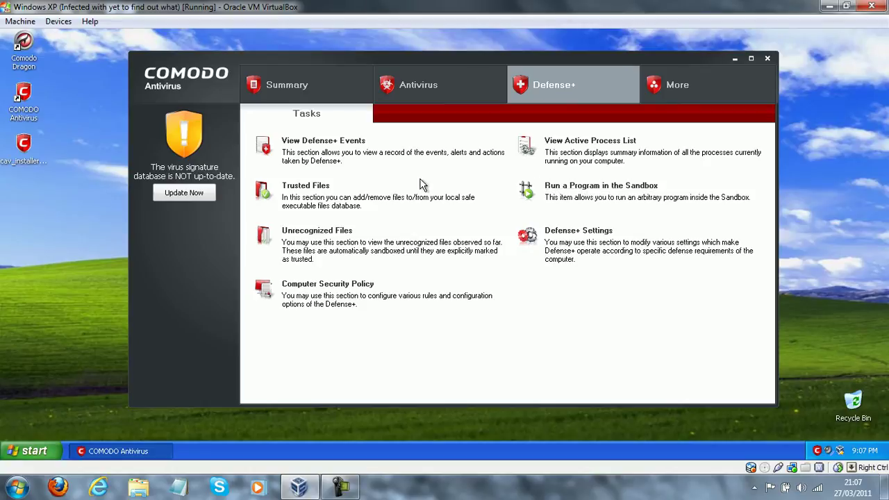
click(352, 139)
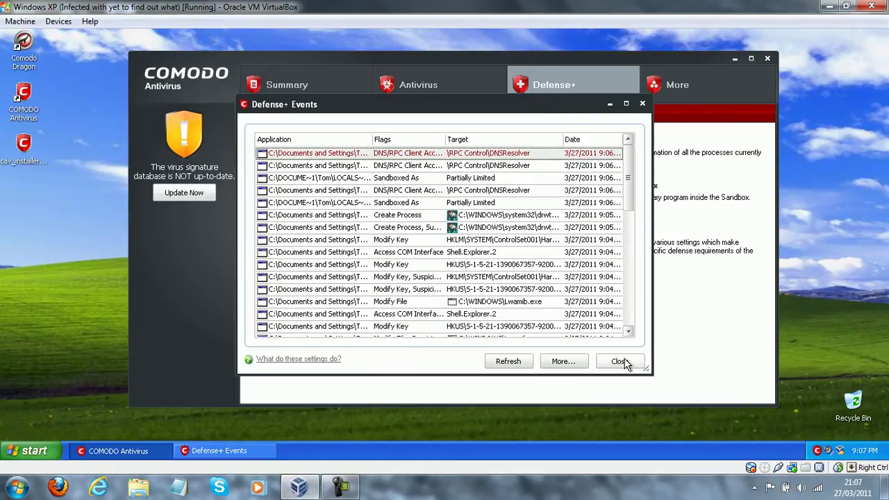
click(620, 361)
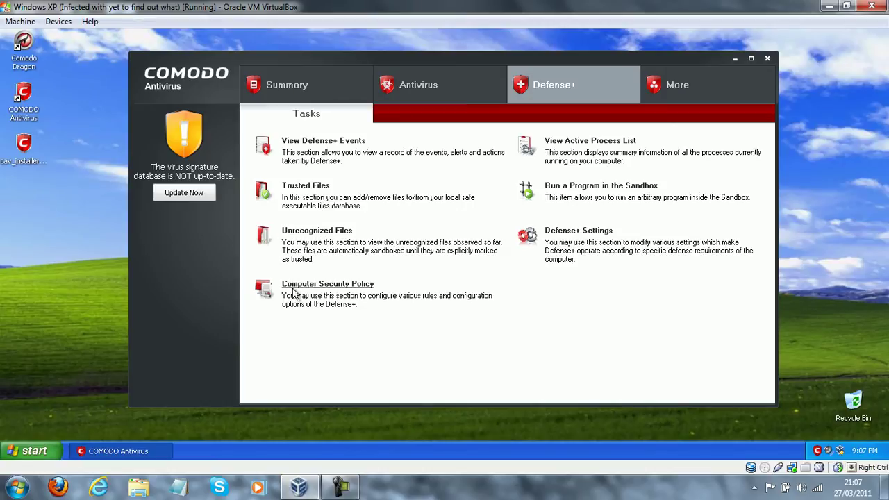
Step: Examine the custom policy entries for the malware executables among the Defense+ rules of the Computer Security Policy
click(364, 284)
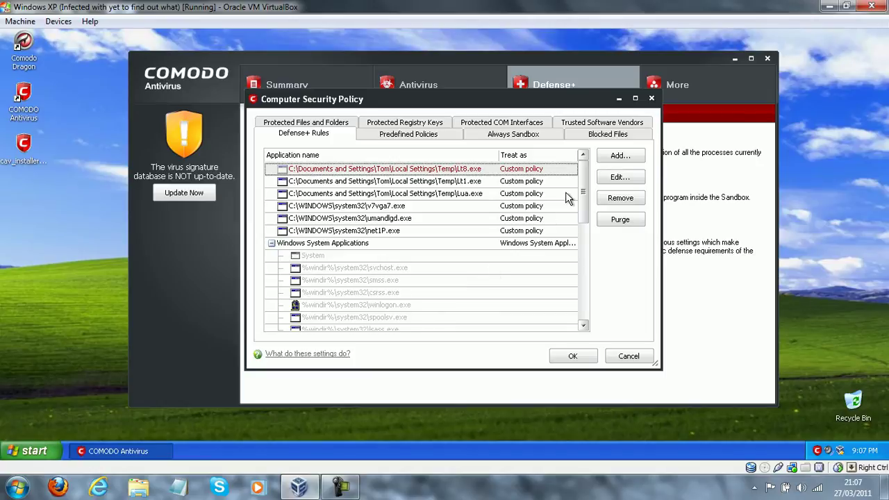
mouse_move(582, 177)
mouse_down()
mouse_move(583, 288)
mouse_move(584, 191)
mouse_up()
click(396, 191)
click(490, 207)
drag(448, 197, 423, 171)
click(444, 220)
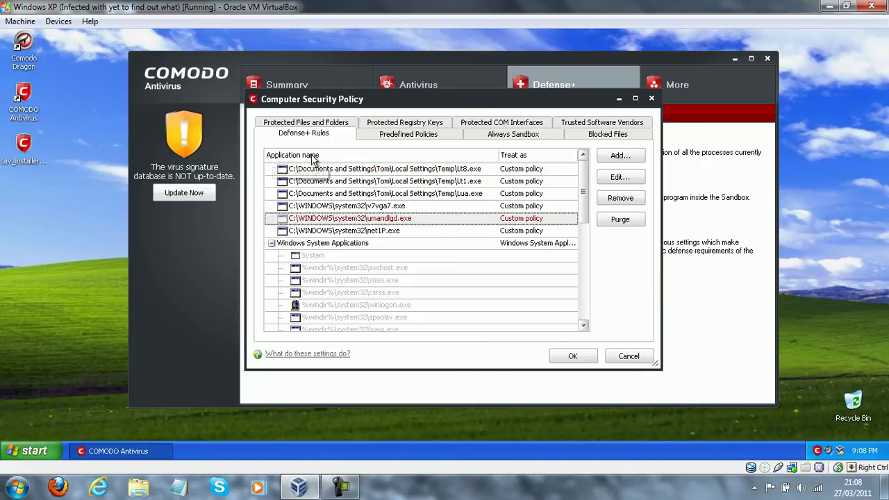
click(376, 193)
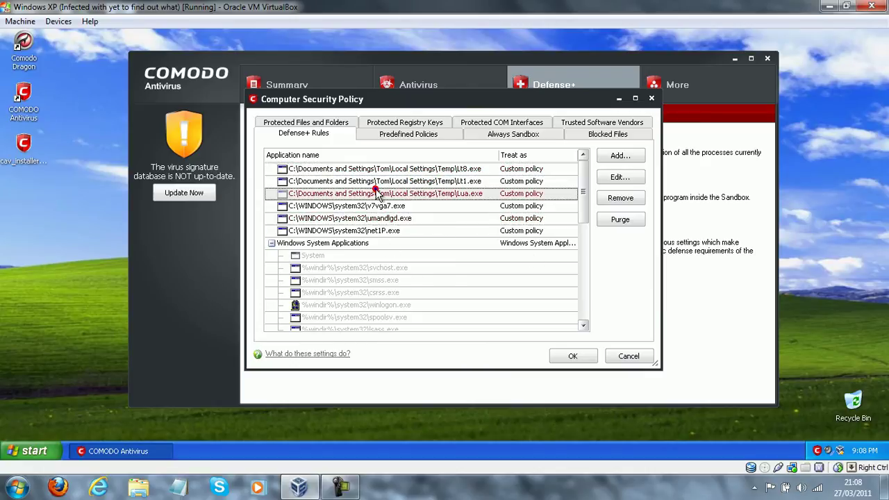
right_click(381, 191)
click(319, 194)
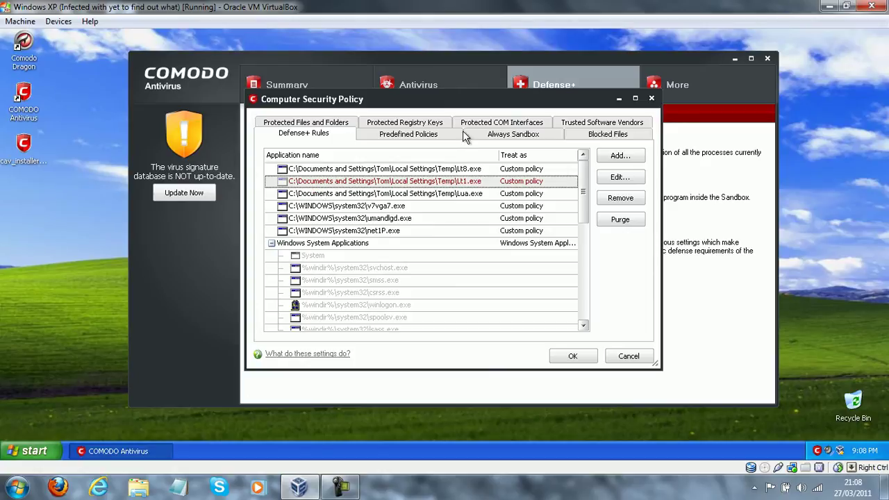
Step: Look through the predefined policies and Always Sandbox entries, and inspect v7vga7.exe among the Blocked Files
click(414, 134)
click(507, 135)
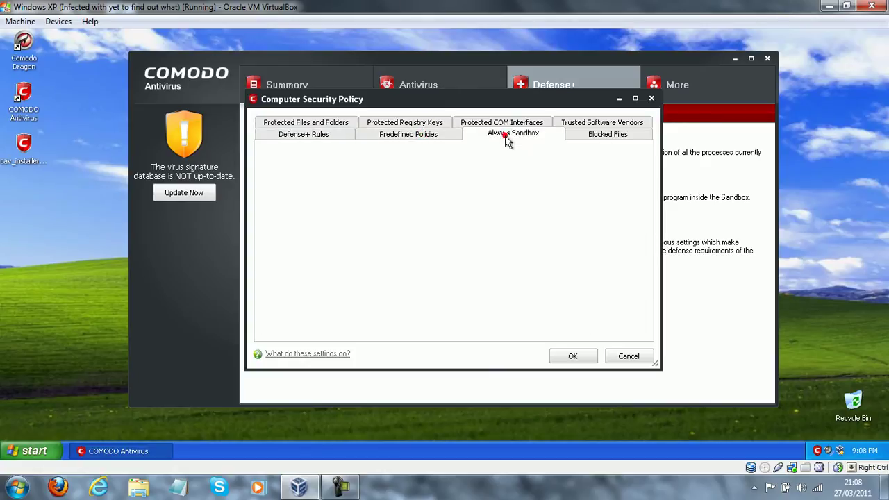
click(614, 132)
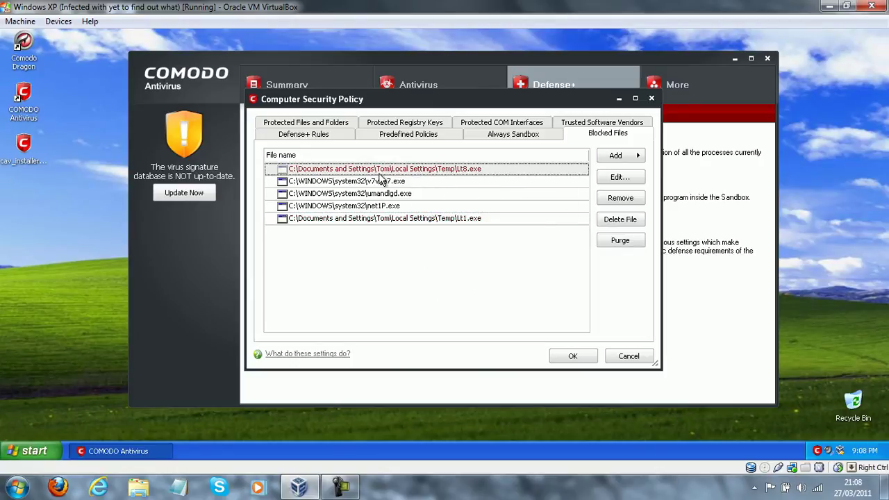
click(382, 181)
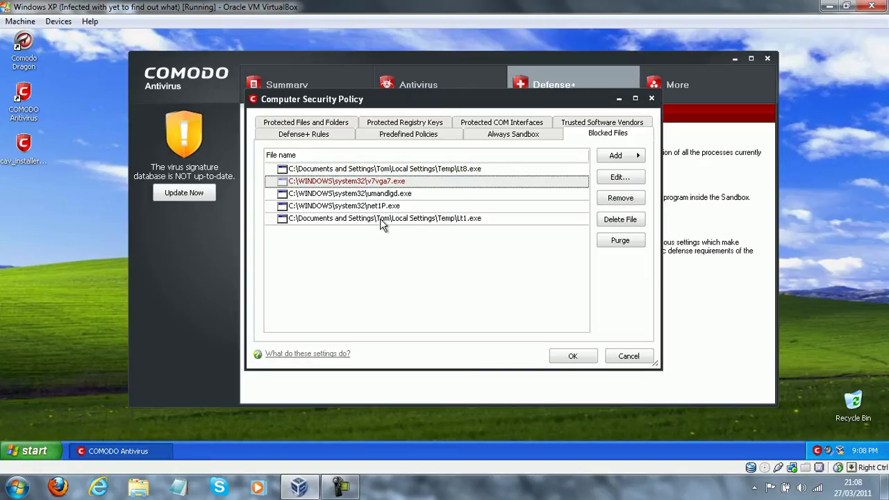
Step: Select all five malware executables in the Blocked Files list and delete them from disk
ctrl+click(381, 219)
ctrl+shift+click(386, 198)
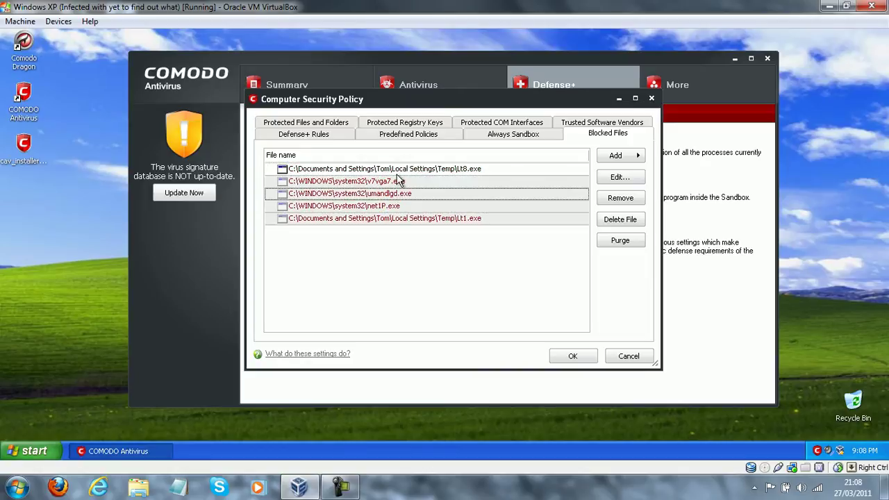
ctrl+click(399, 170)
click(620, 219)
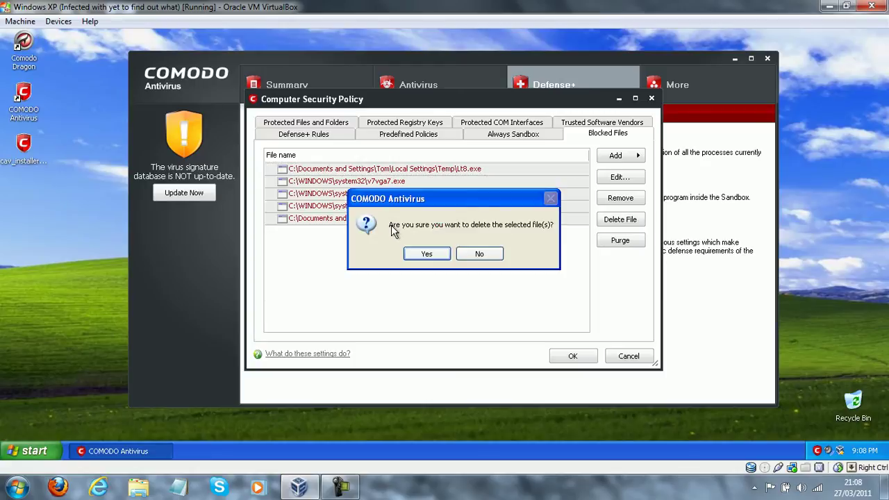
click(432, 252)
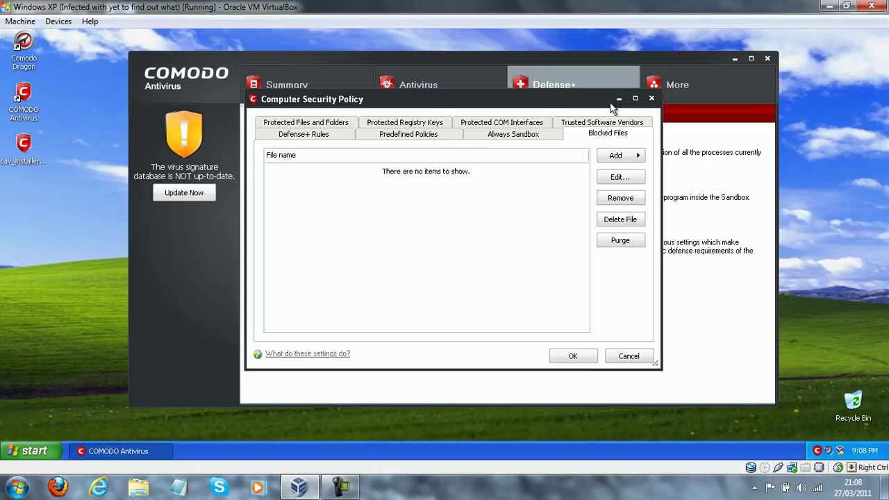
Step: Review the trusted software vendors and the protected COM interfaces, registry keys and files, and save the Computer Security Policy
click(602, 122)
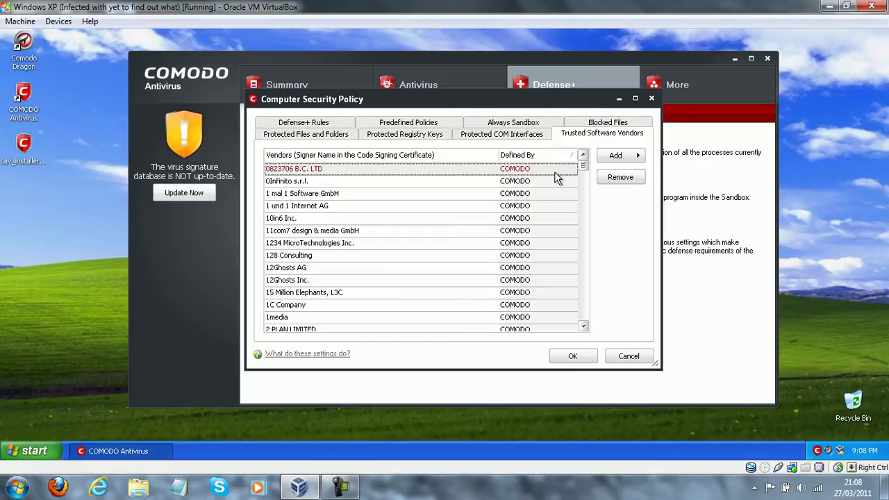
mouse_move(587, 166)
mouse_down()
mouse_move(599, 313)
mouse_move(580, 161)
mouse_up()
click(501, 135)
click(407, 134)
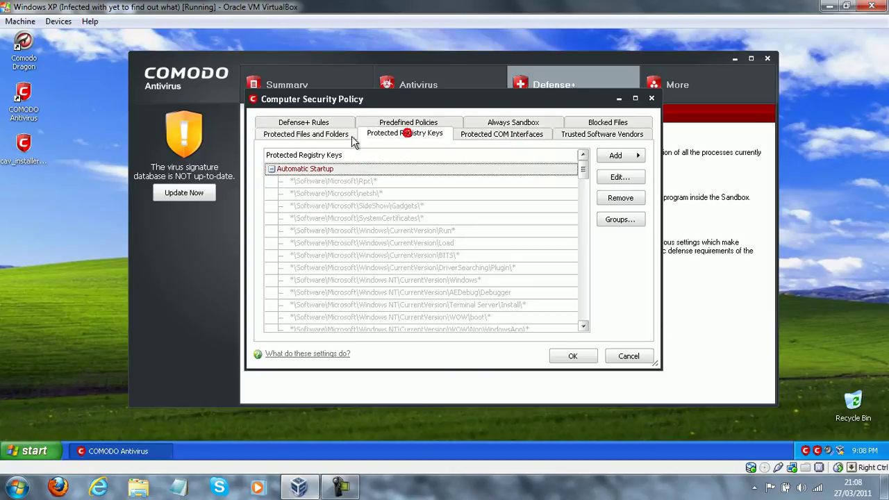
click(322, 135)
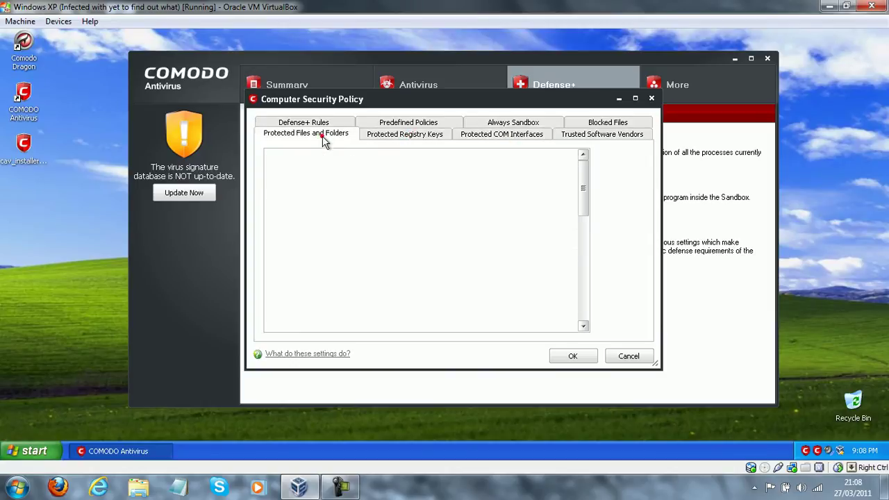
click(575, 357)
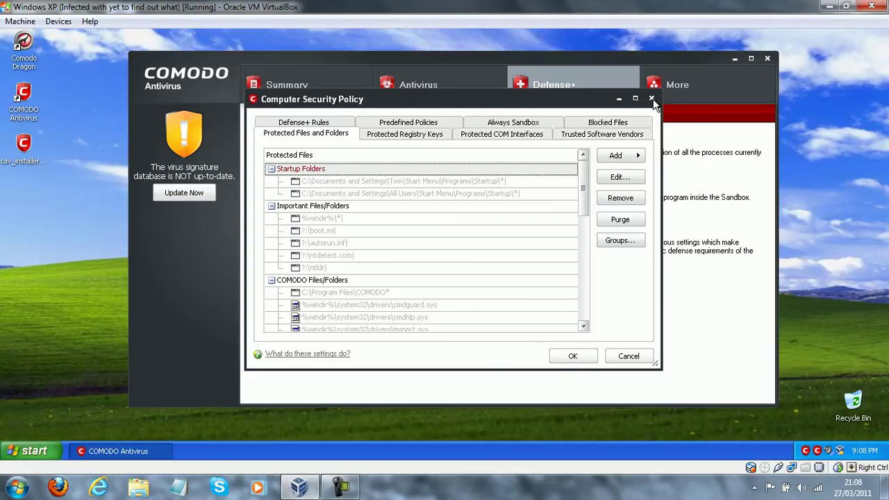
click(582, 357)
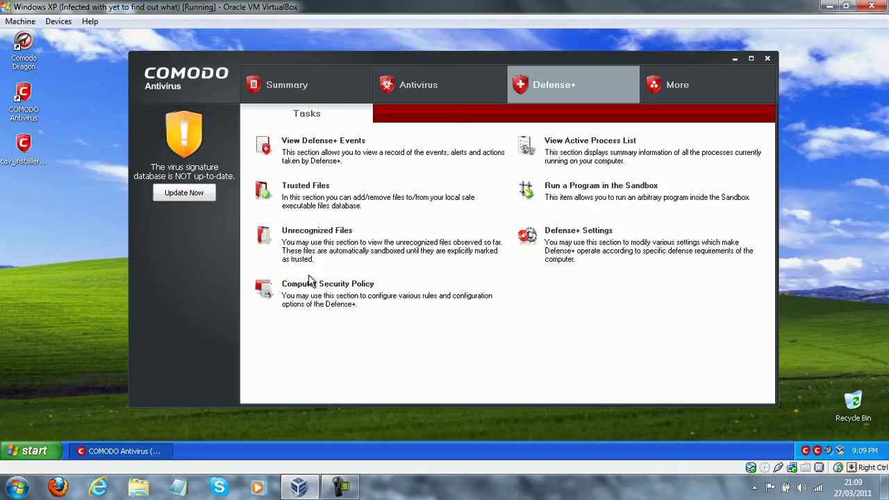
Step: Reopen the Computer Security Policy to check the Blocked Files, and close it without saving
click(310, 284)
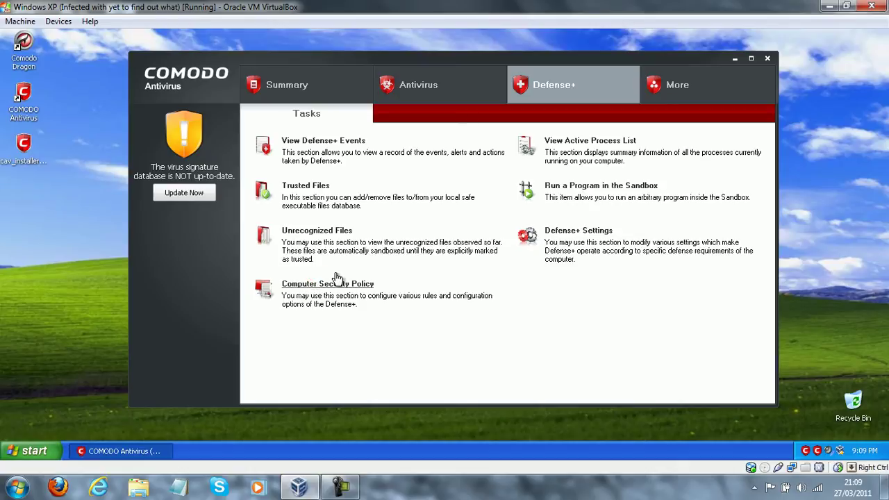
click(592, 132)
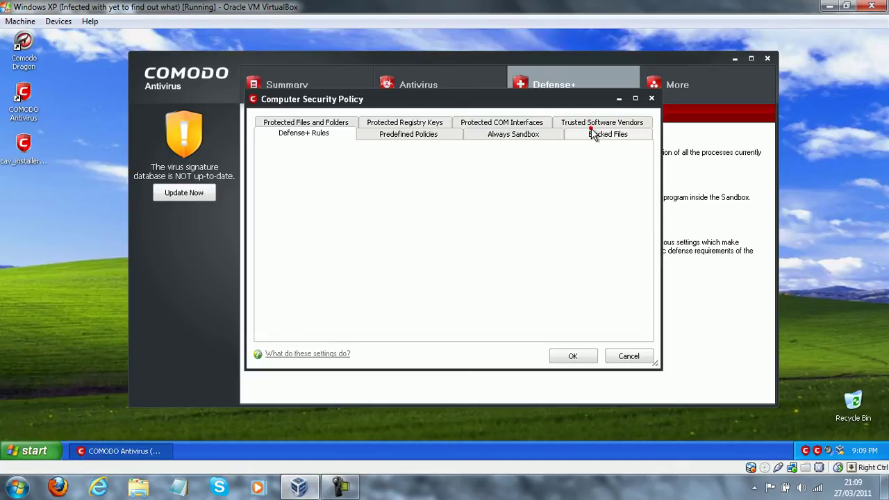
click(621, 359)
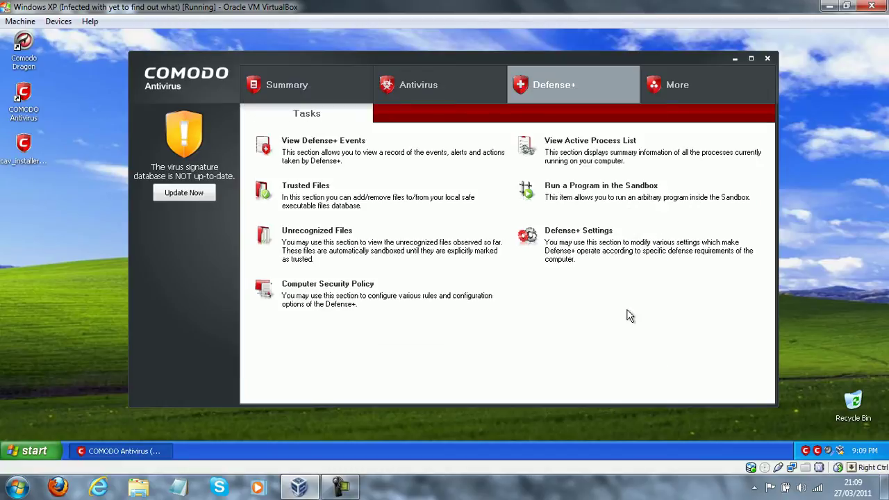
Step: Look over the additional program options and the summary, and bring up the virus database update's progress
click(745, 90)
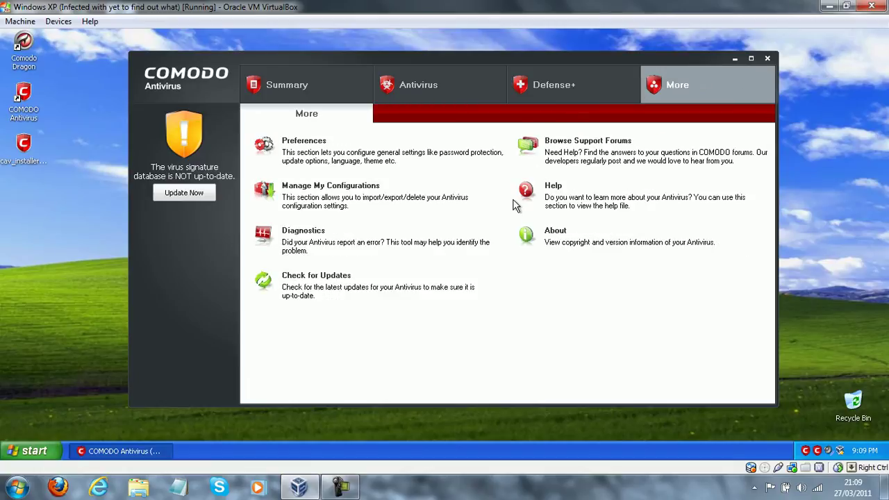
click(319, 78)
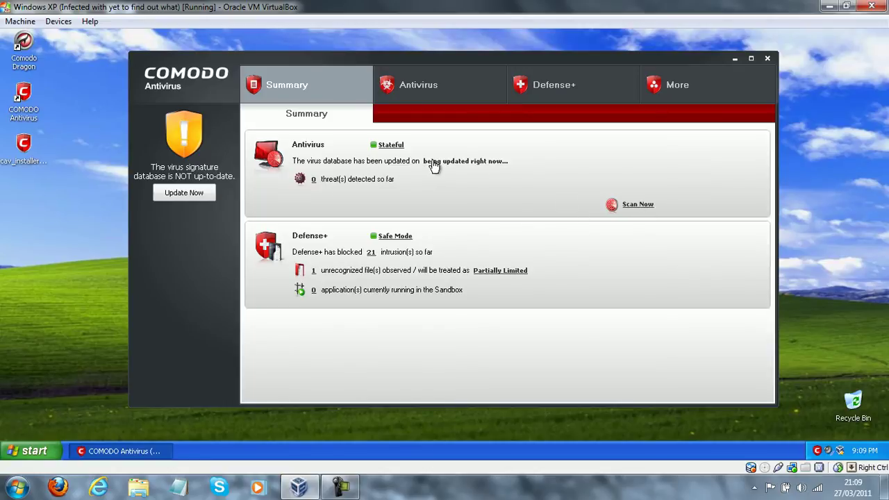
click(189, 194)
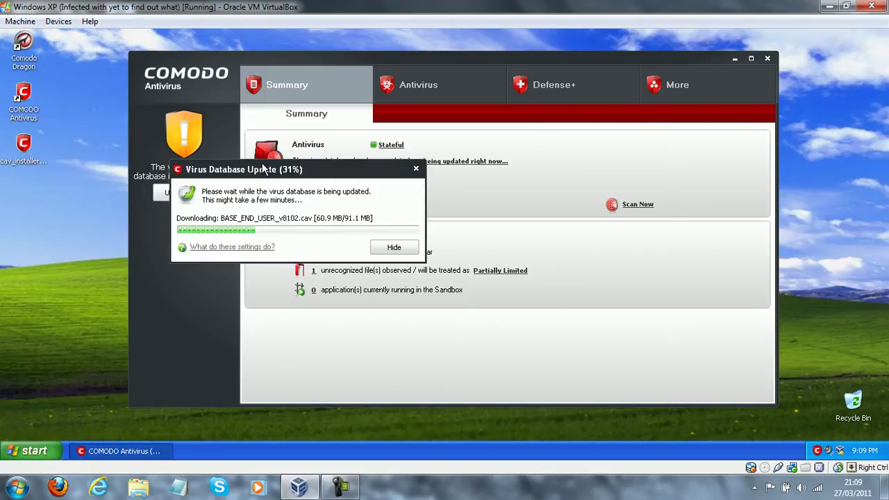
drag(264, 169, 348, 122)
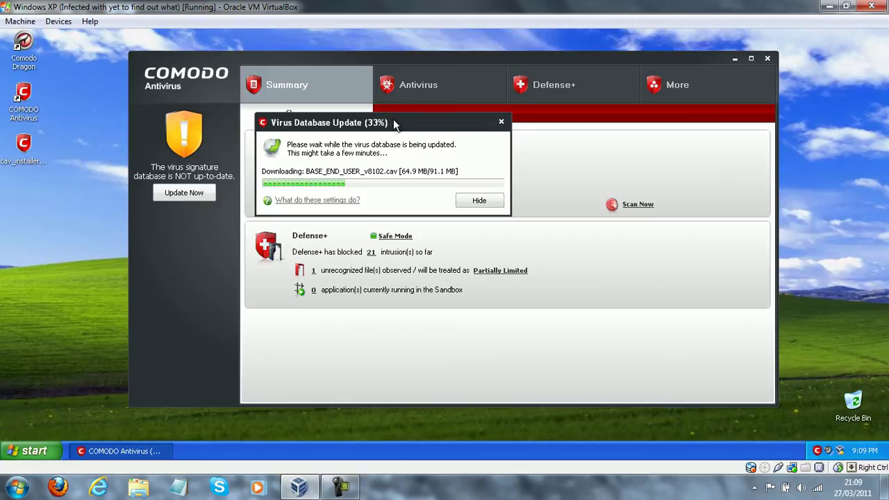
click(340, 486)
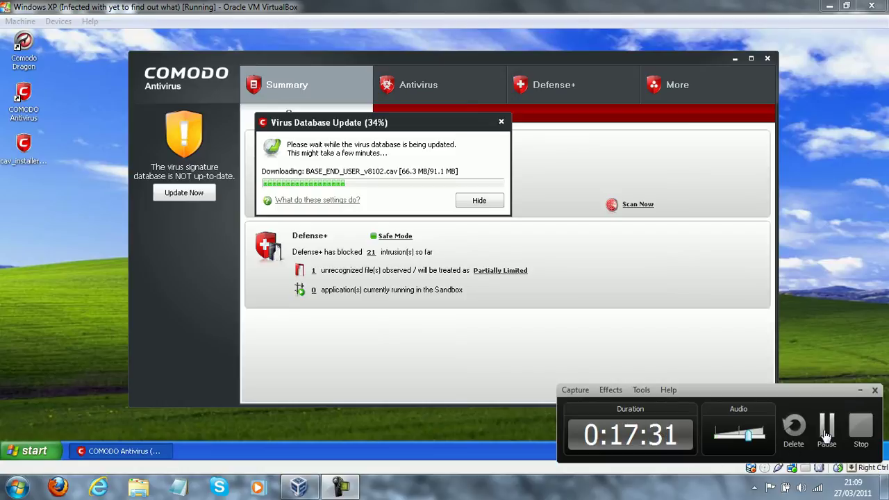
click(826, 427)
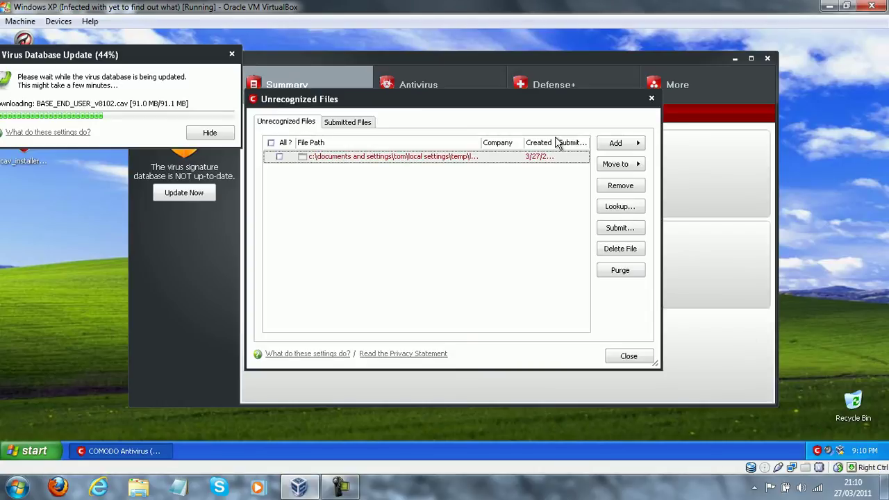
click(340, 486)
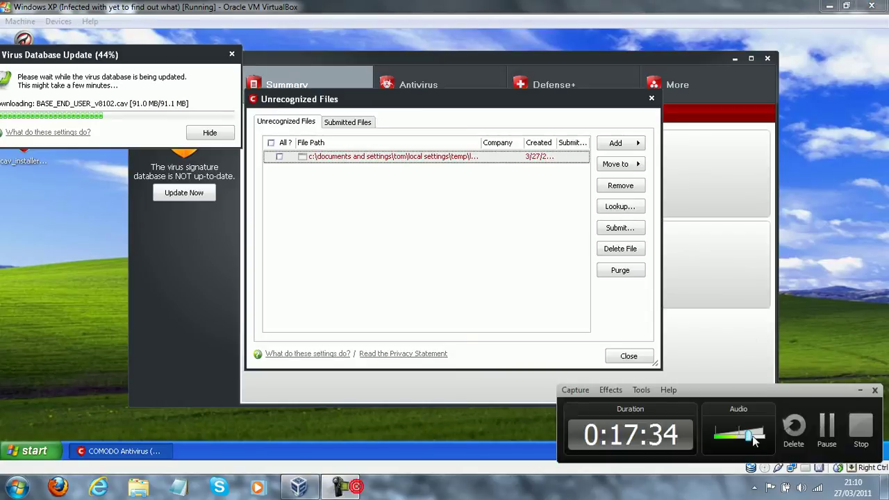
click(864, 392)
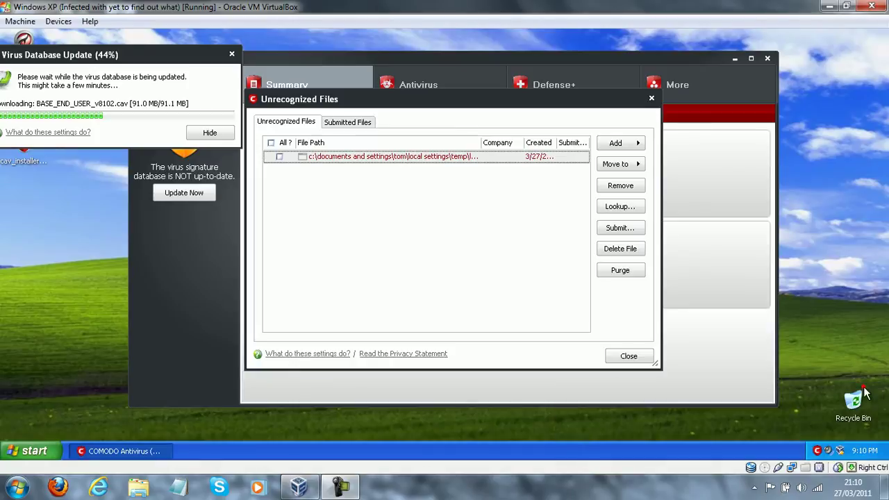
Step: Reopen the Unrecognized Files list from the Defense+ summary and delete the listed Temp folder file from disk
click(650, 97)
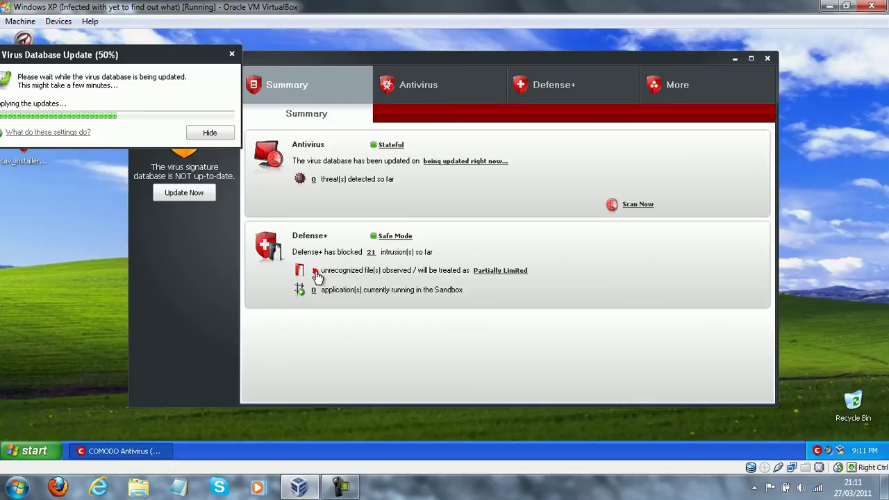
click(314, 271)
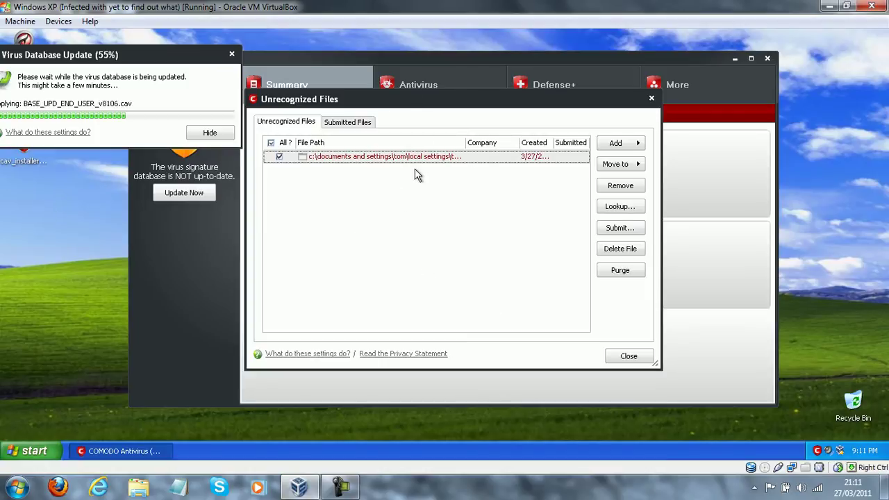
click(608, 252)
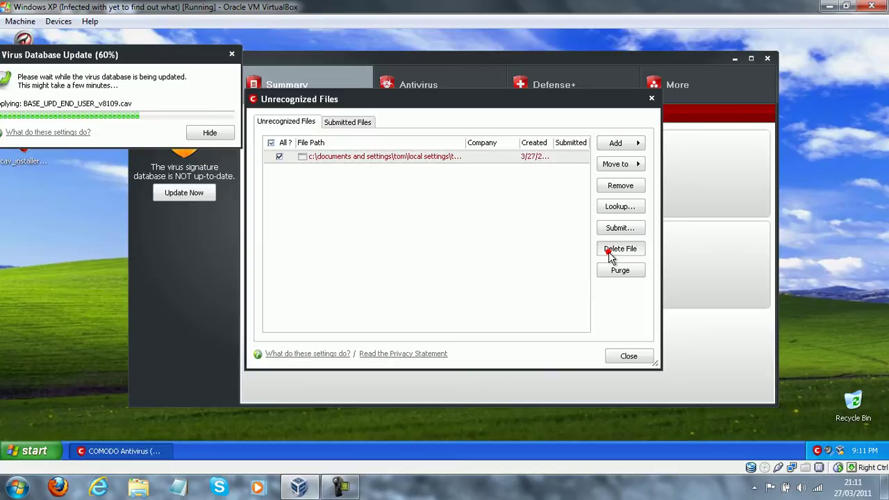
click(426, 253)
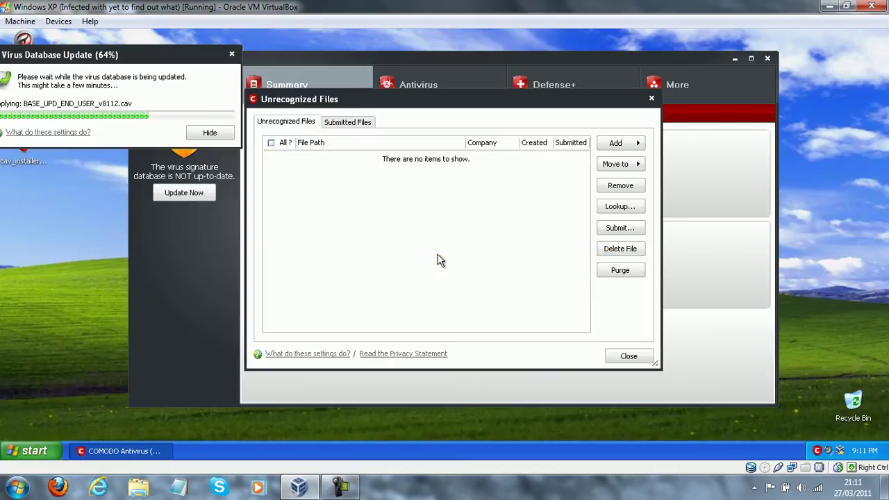
Step: Inspect the Submitted Files list of unrecognized files, including Lua.exe, Lt1.exe and Lt8.exe, and close it
click(373, 125)
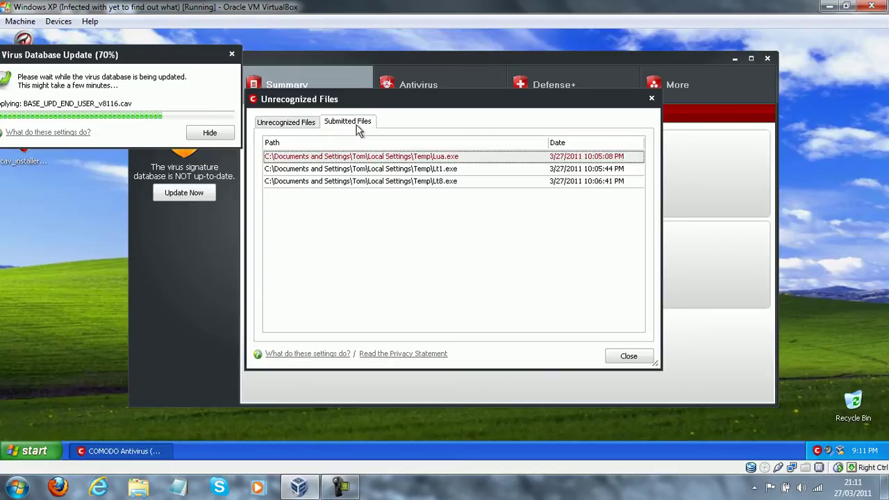
click(320, 181)
click(340, 171)
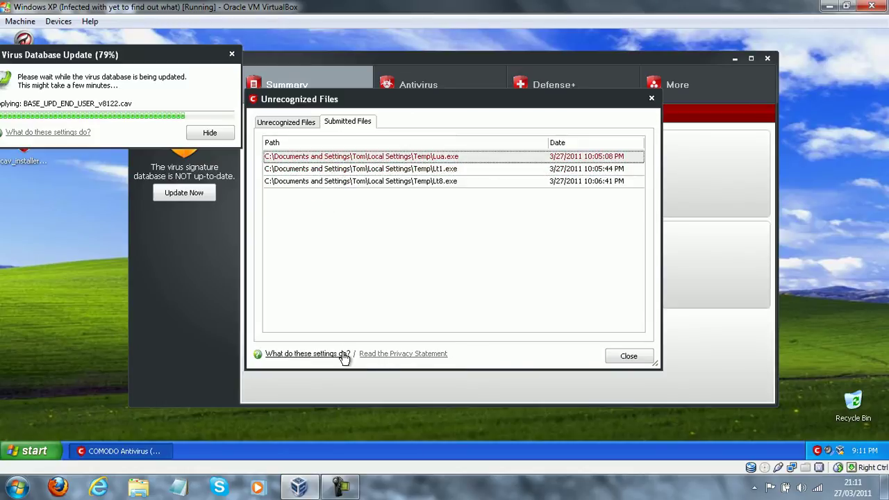
drag(342, 106, 387, 99)
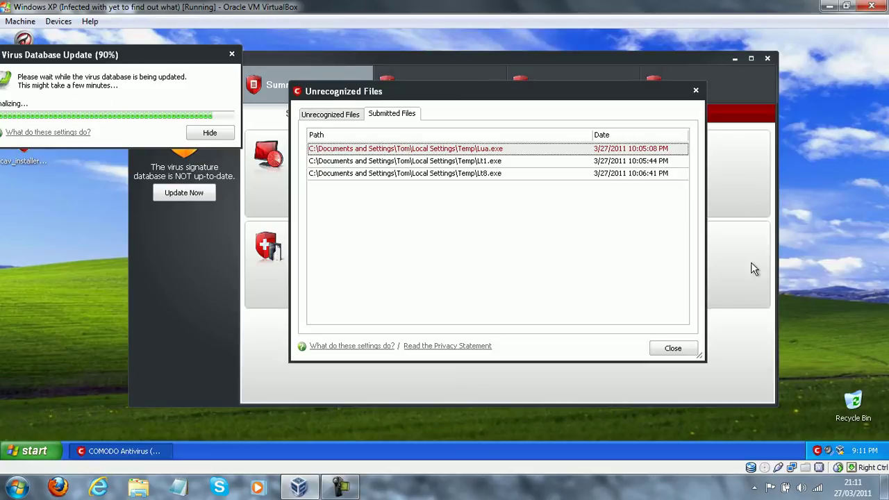
click(675, 351)
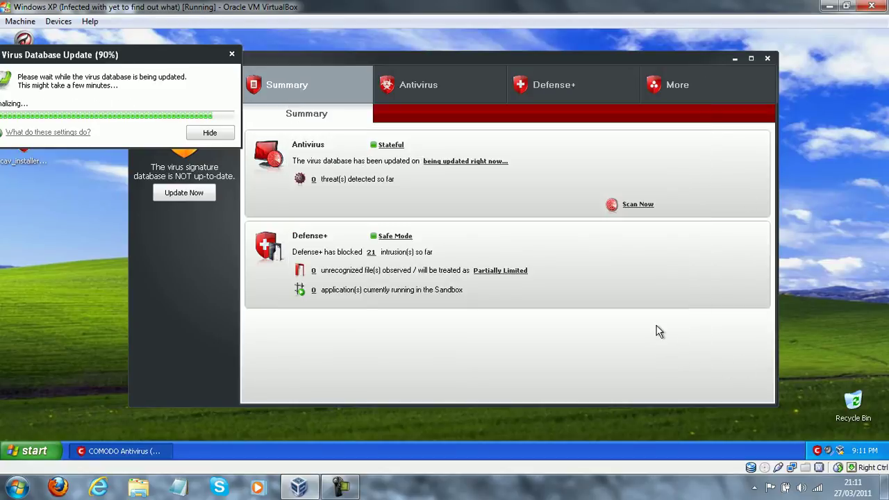
Step: Reposition the Virus Database Update window, hide it, and display it again to check the progress
drag(177, 59, 520, 107)
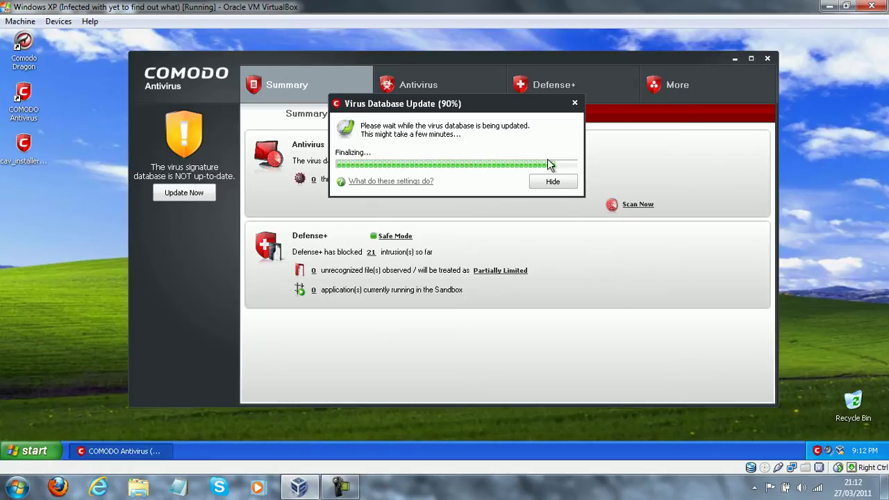
click(541, 184)
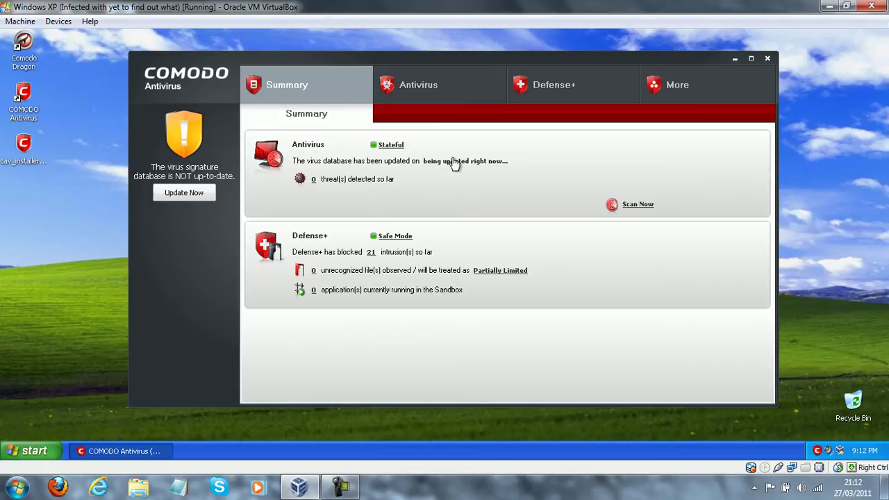
click(488, 162)
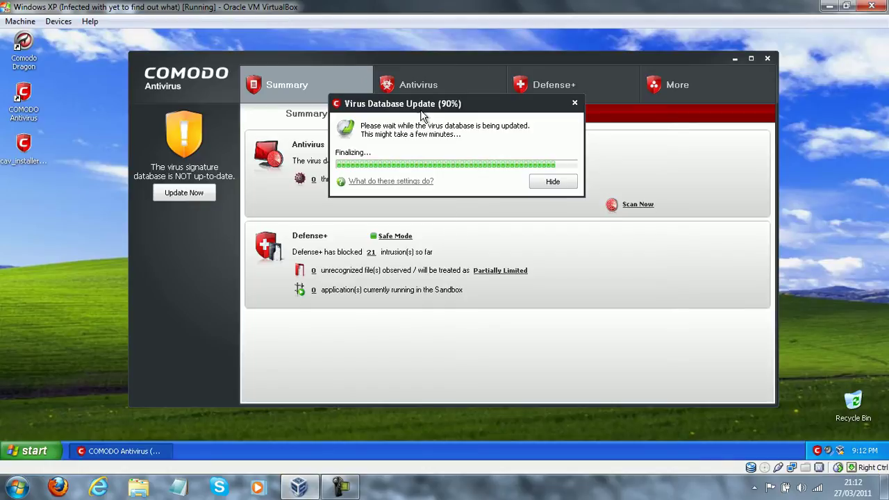
drag(421, 115, 379, 137)
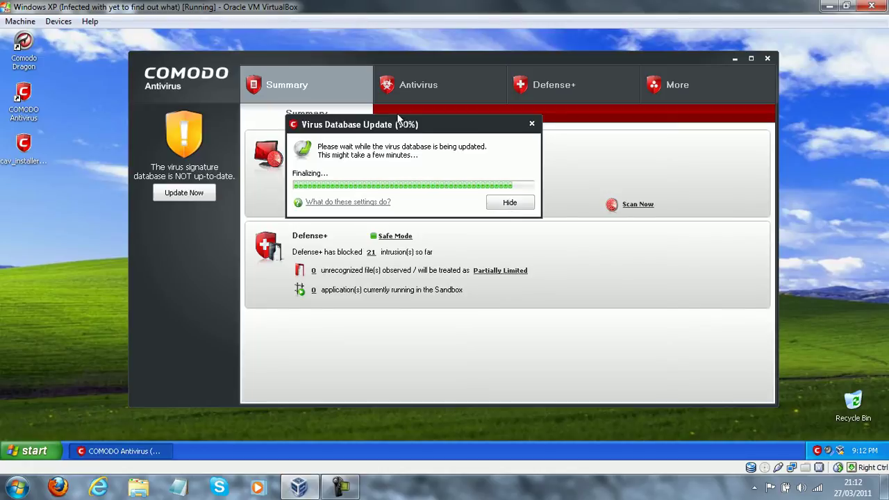
drag(390, 128, 535, 112)
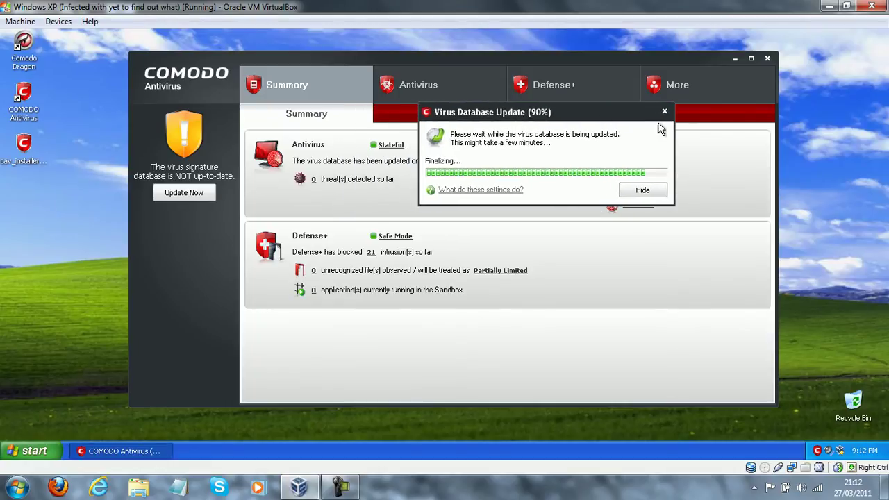
Step: Open Windows Task Manager and examine the running processes sorted by image name for remaining malware
right_click(531, 450)
click(603, 411)
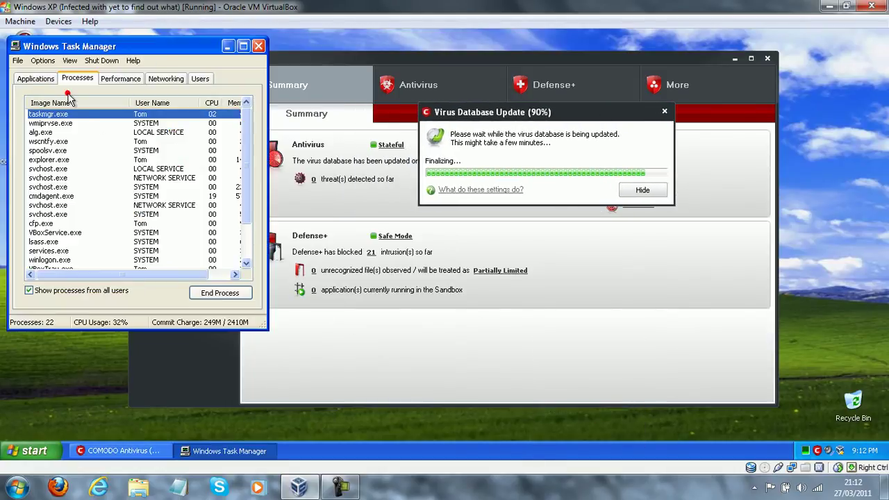
click(66, 103)
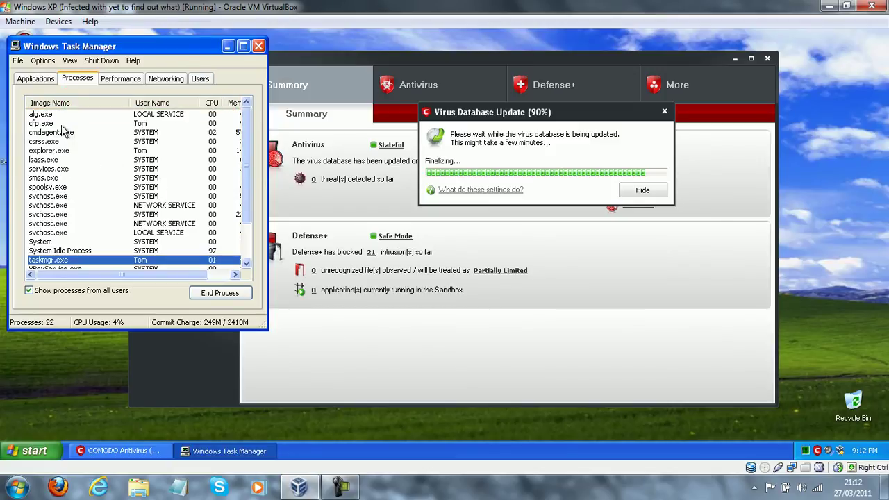
drag(250, 123, 250, 167)
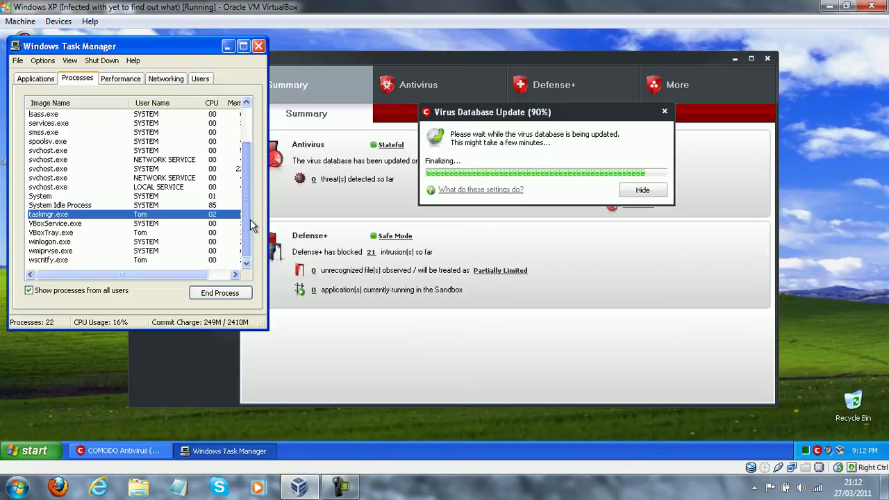
Step: Examine the full list of running processes in Task Manager for malware, highlighting cmdagent.exe and cfp.exe
drag(250, 220, 251, 242)
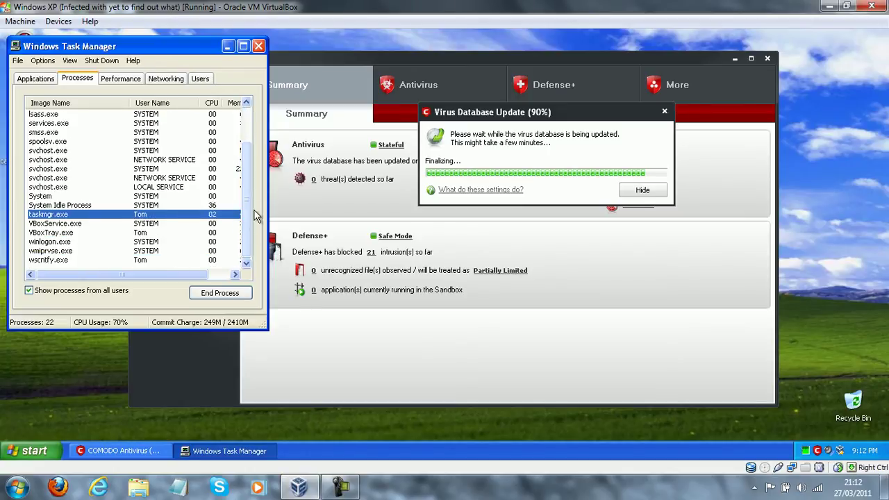
drag(247, 195, 245, 279)
drag(244, 220, 245, 144)
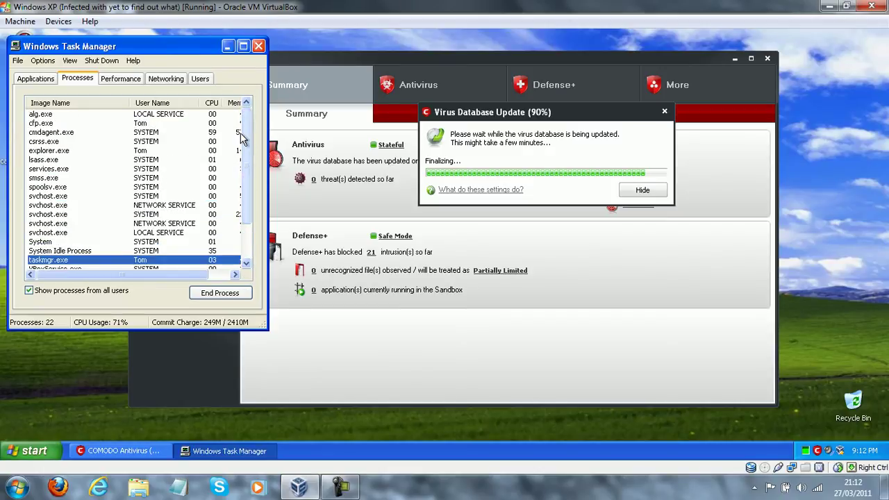
click(213, 123)
click(212, 132)
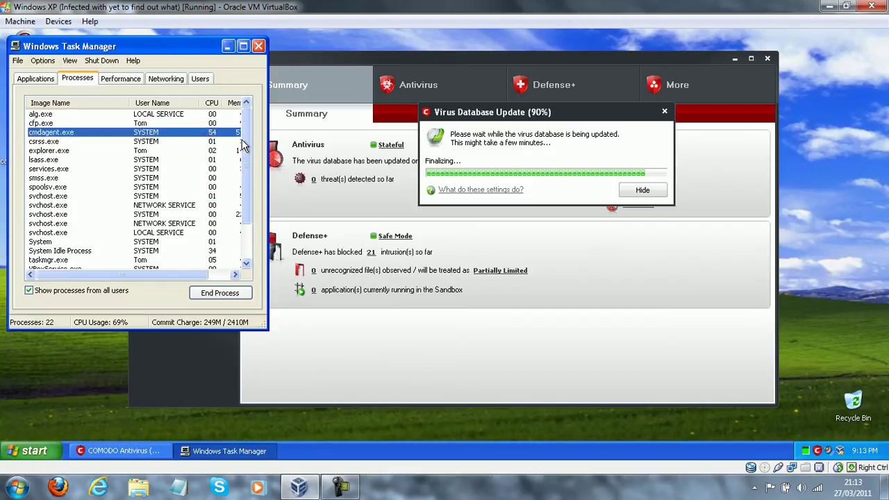
drag(248, 161, 245, 210)
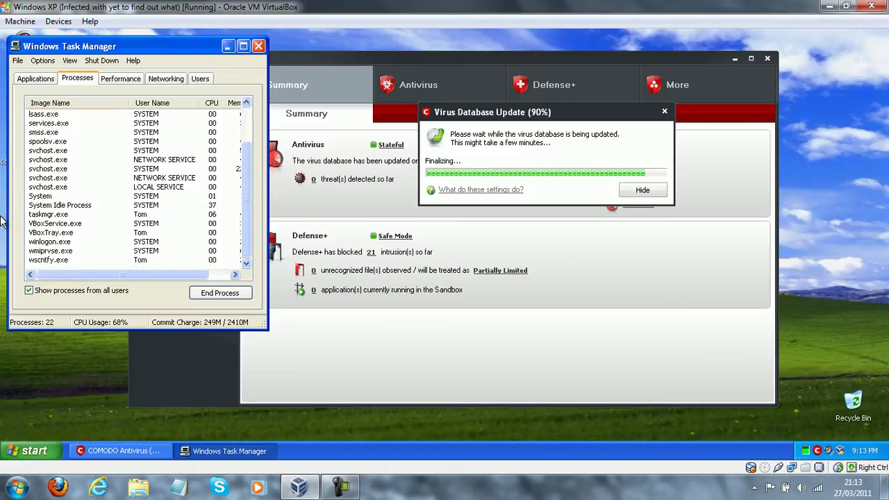
drag(247, 222, 244, 145)
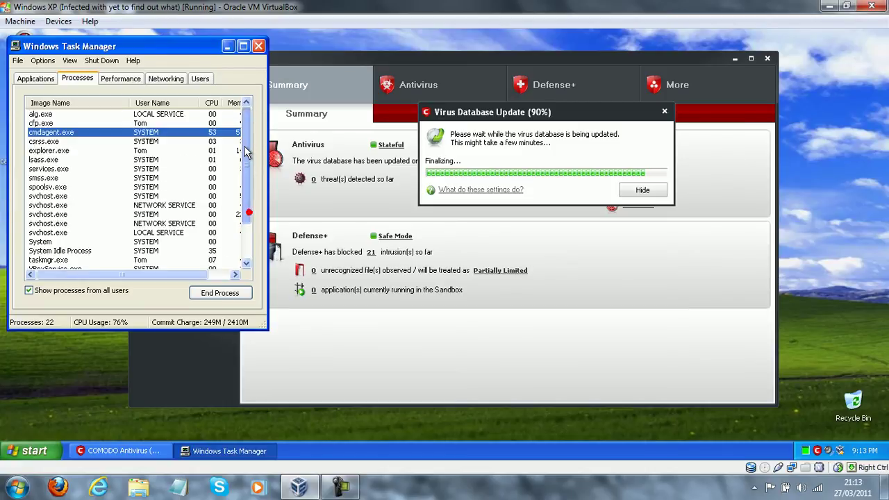
click(44, 123)
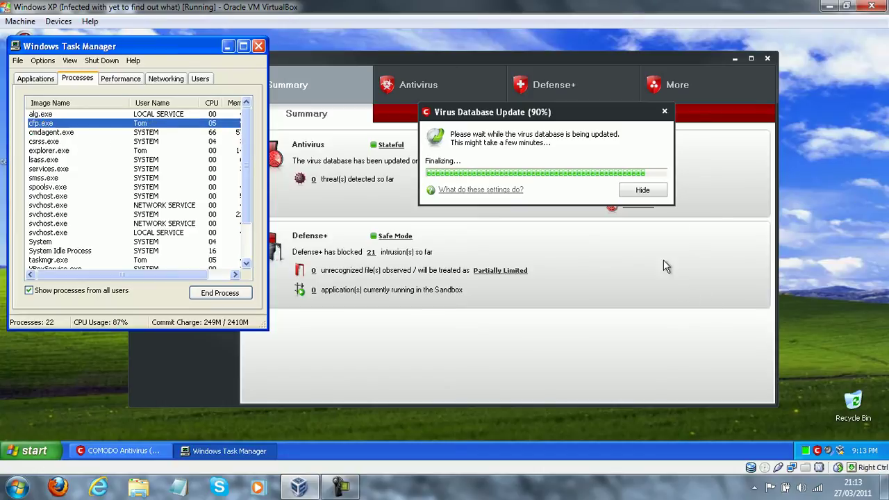
Step: Close Task Manager and bring the virus database update progress back on screen
click(647, 182)
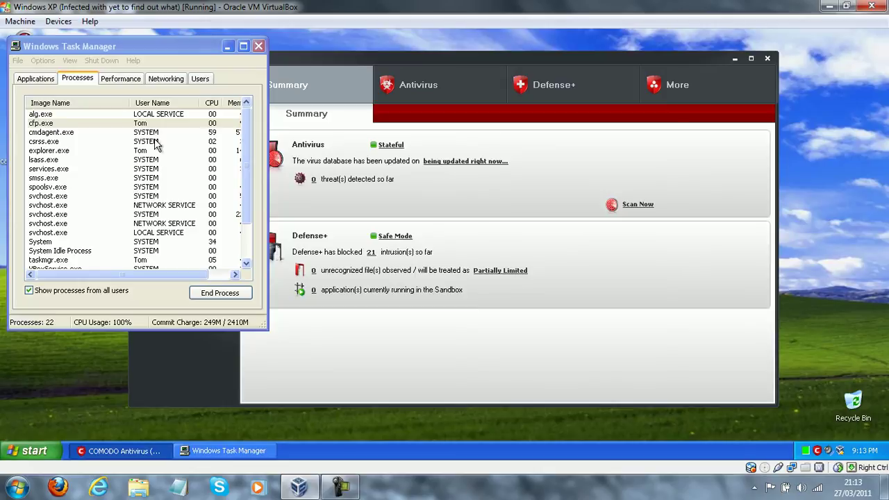
click(144, 132)
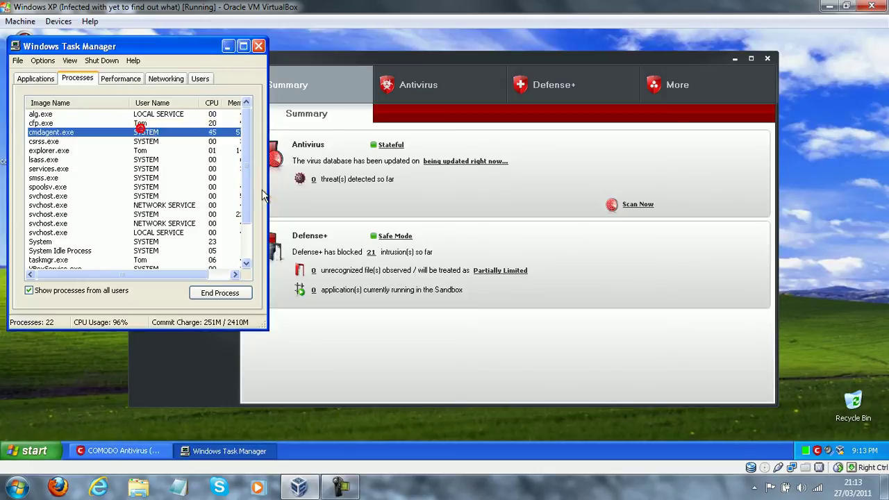
click(258, 45)
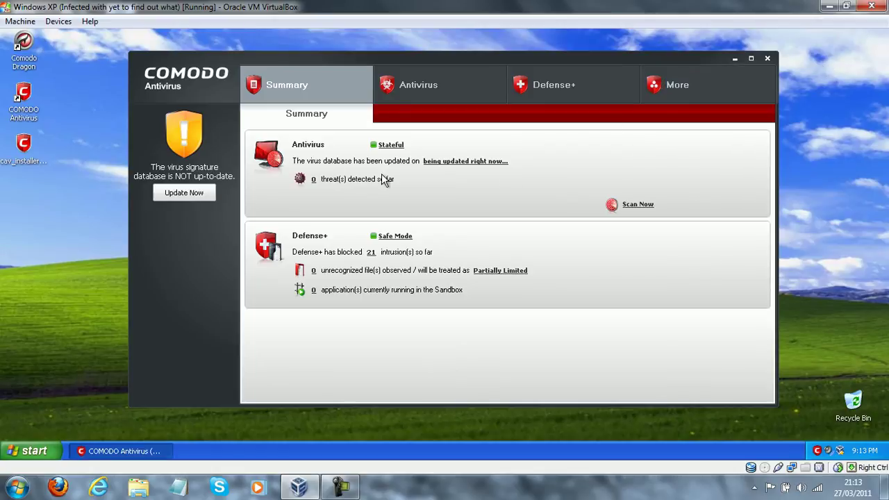
click(431, 161)
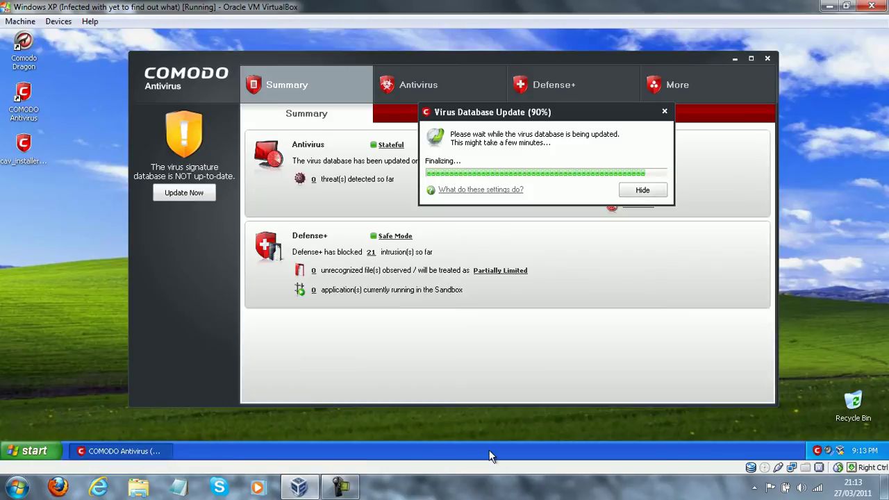
click(340, 486)
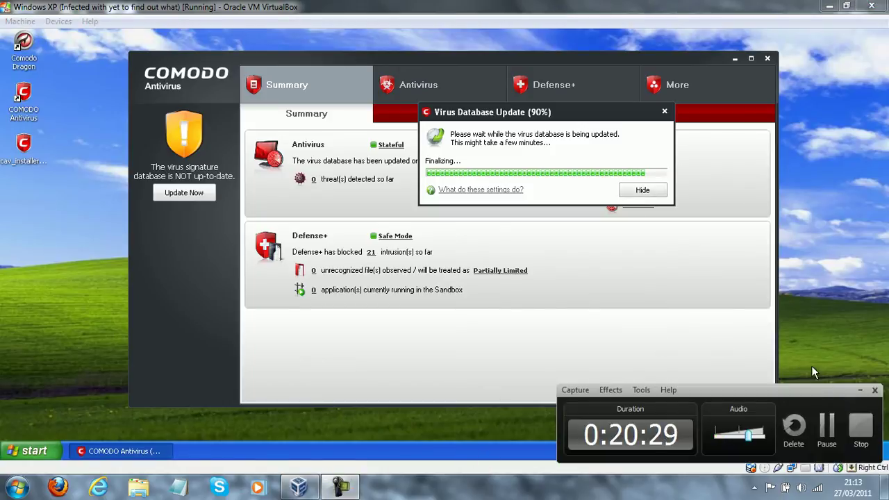
click(828, 432)
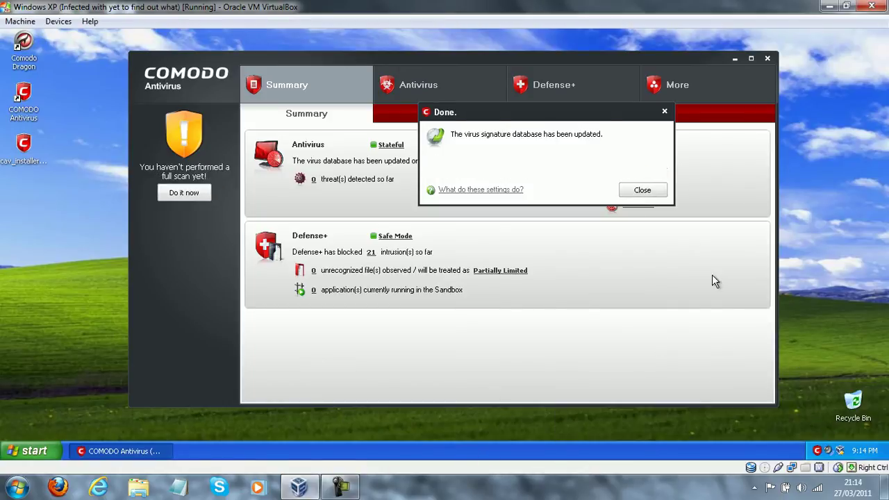
Step: Dismiss the virus database update window and display the Antivirus tasks
drag(510, 120, 372, 129)
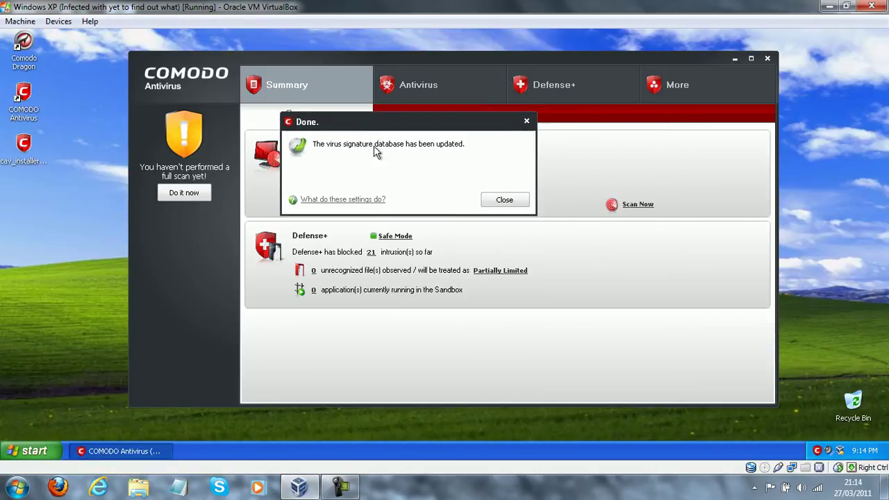
click(522, 206)
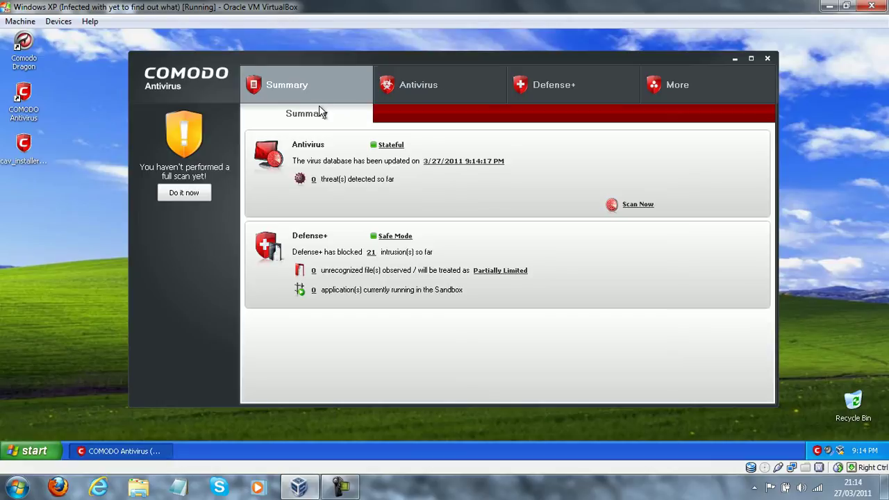
click(399, 93)
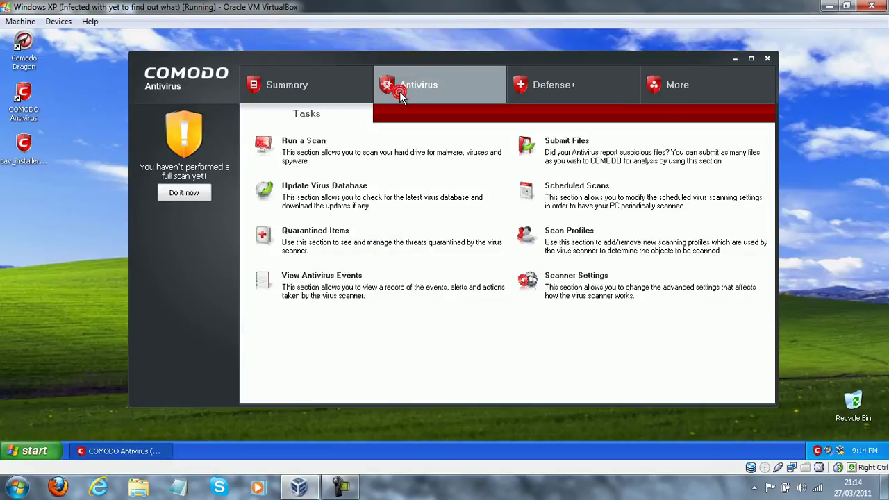
Step: Turn off System Restore in the My Computer system properties, confirming the deletion of all existing restore points
click(27, 450)
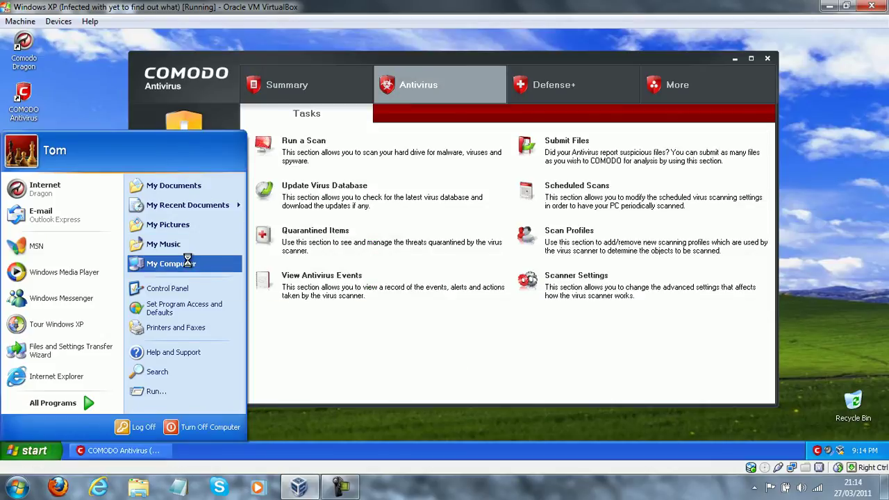
right_click(223, 264)
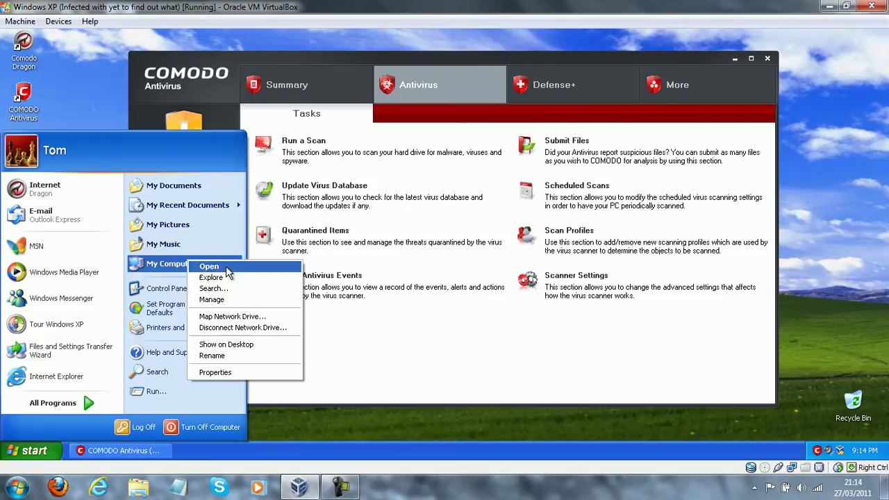
click(221, 373)
right_click(166, 264)
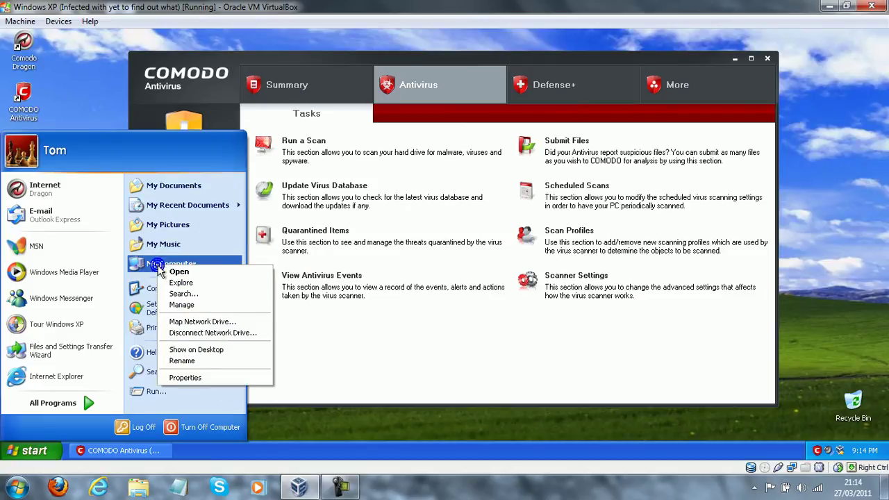
click(240, 380)
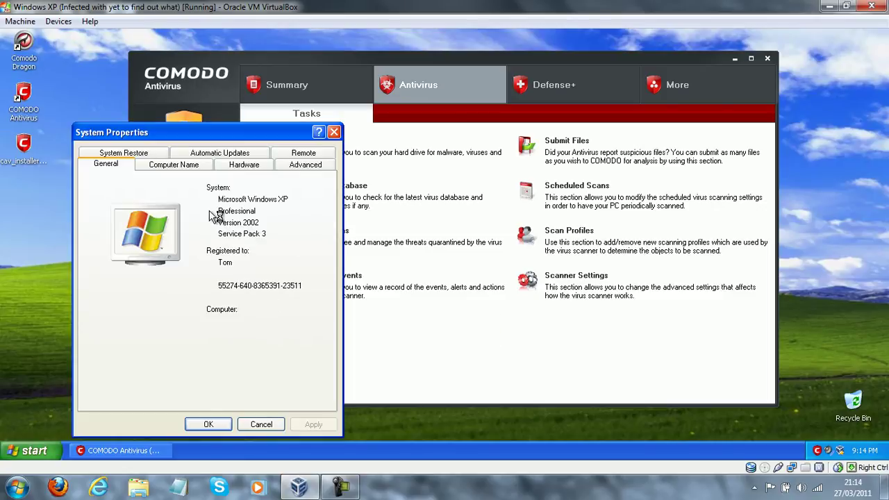
click(122, 154)
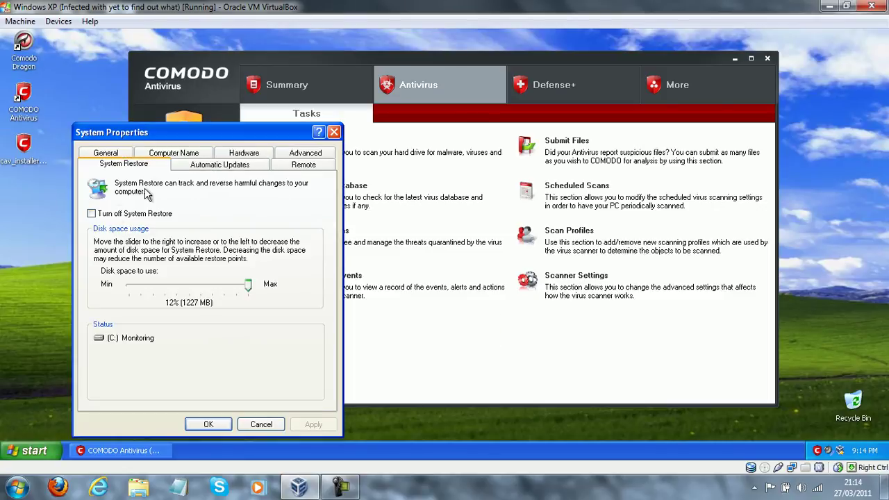
click(110, 214)
click(313, 424)
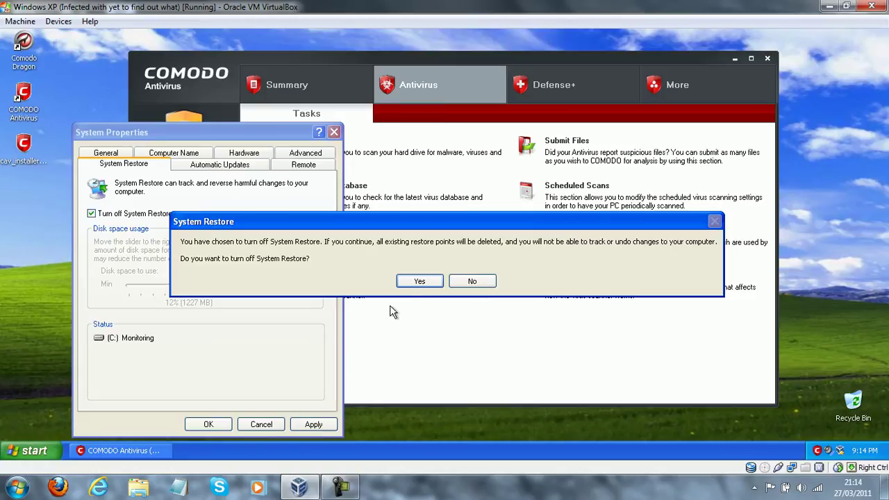
click(419, 280)
click(208, 424)
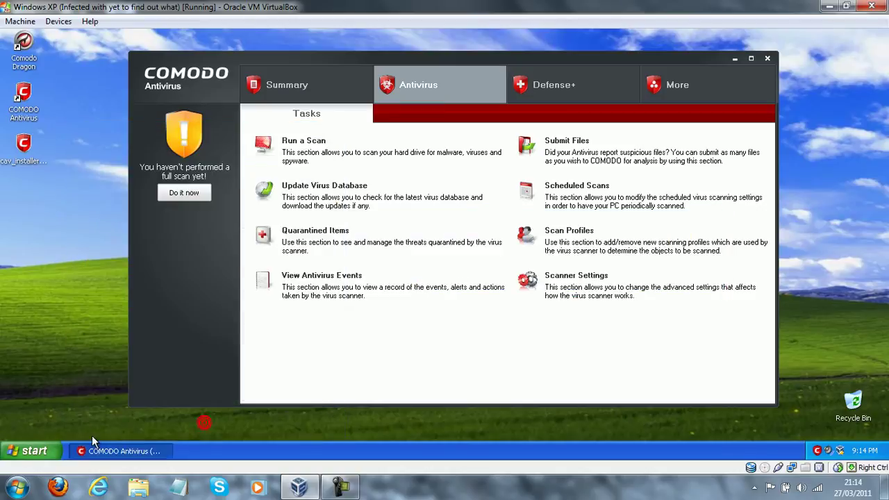
Step: Switch to the Comodo Dragon browser and load ccleaner.com
click(27, 451)
mouse_move(42, 403)
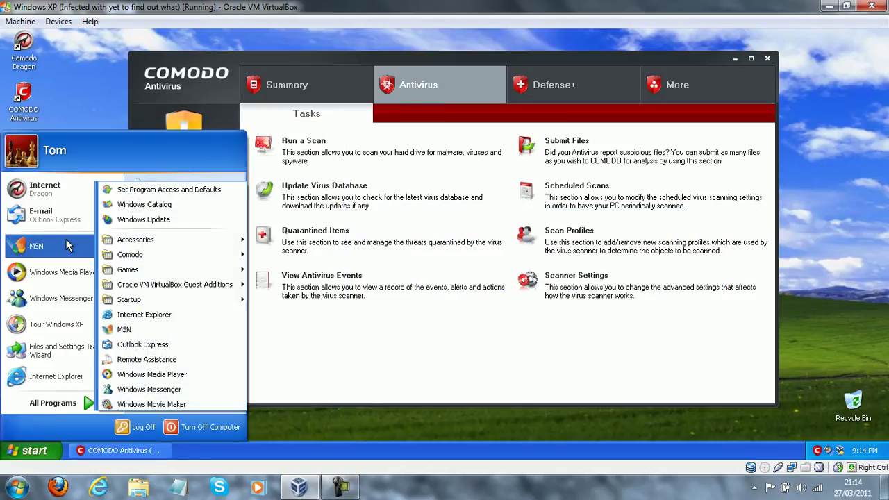
click(66, 190)
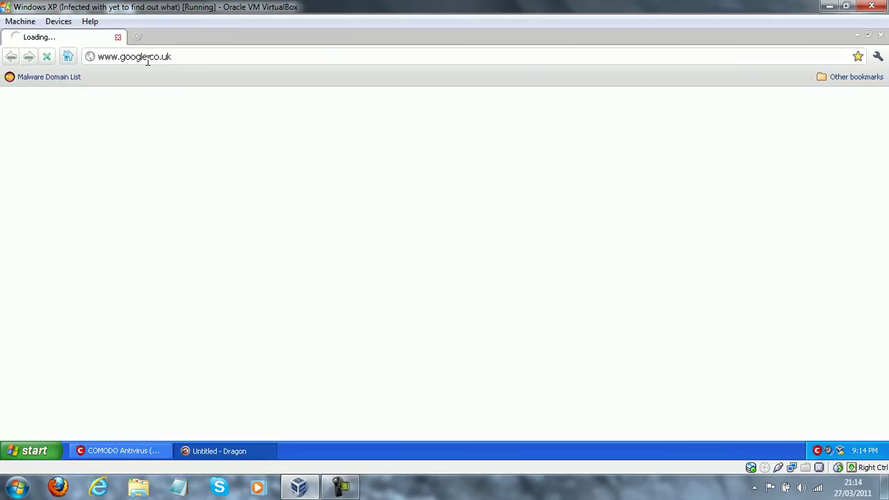
click(130, 59)
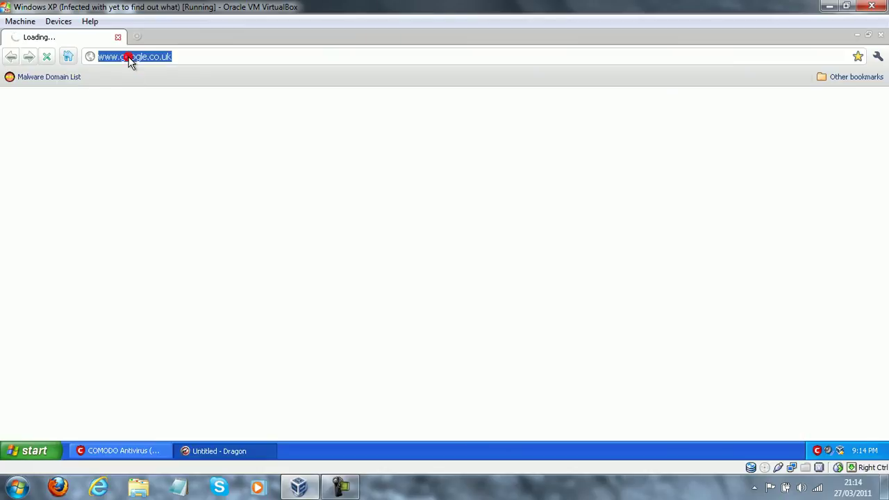
text(cc)
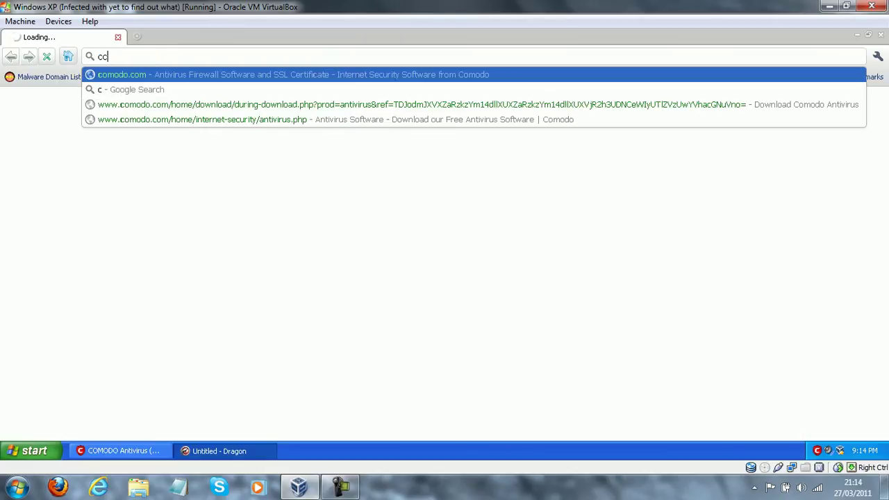
text(leaner.com)
key(Return)
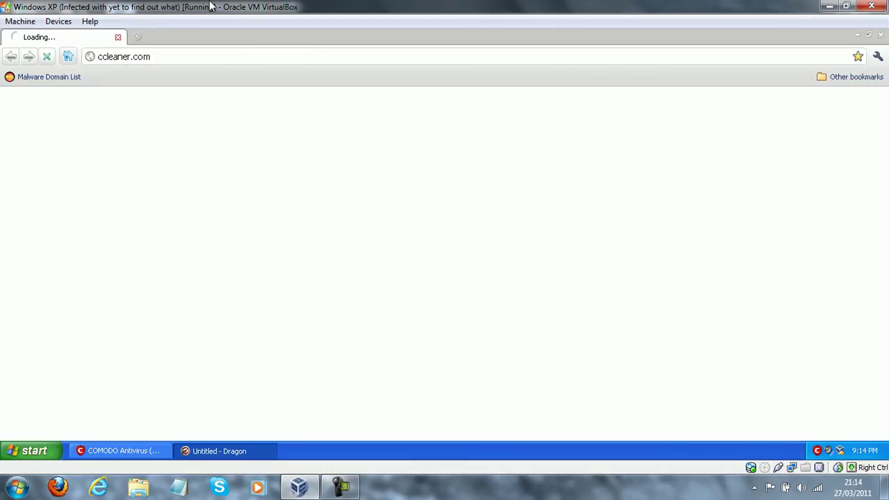
click(69, 57)
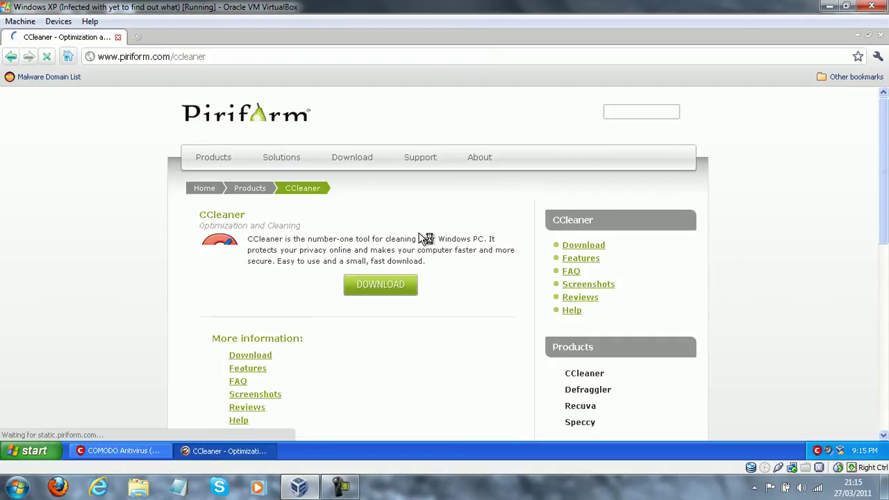
Step: Download the CCleaner version 3.05.1408 installer from Piriform.com
click(397, 284)
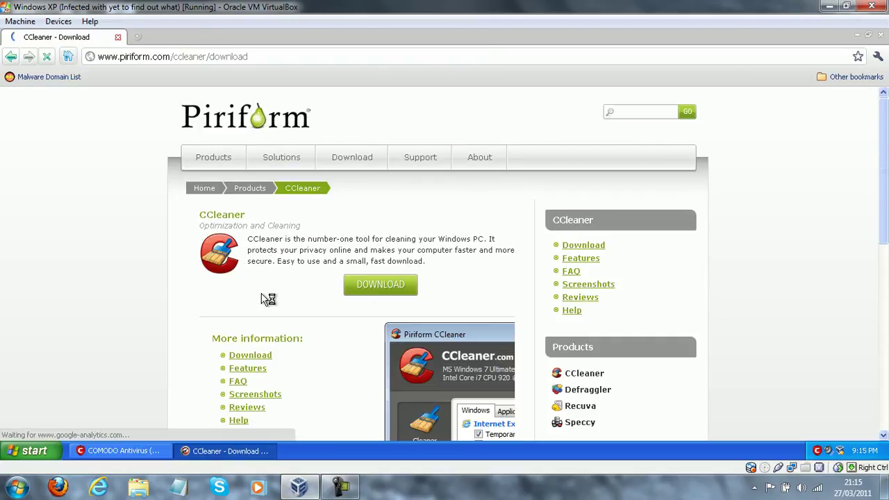
drag(881, 143, 796, 230)
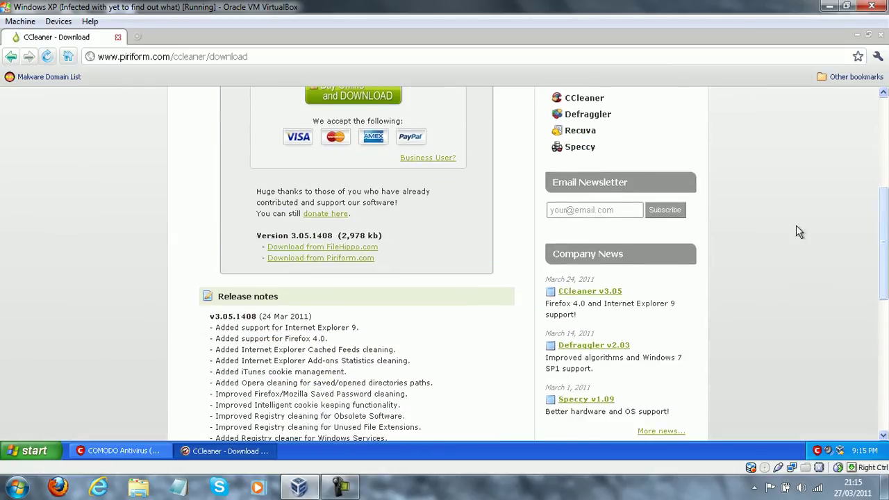
click(306, 259)
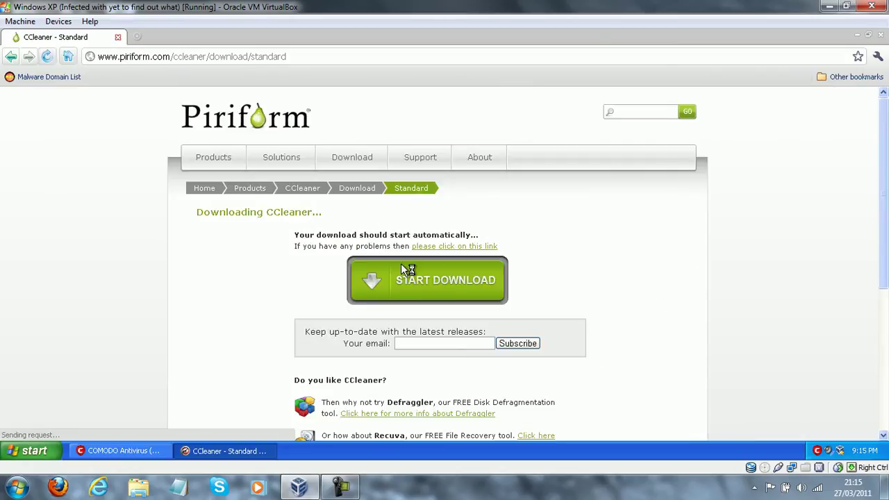
click(410, 290)
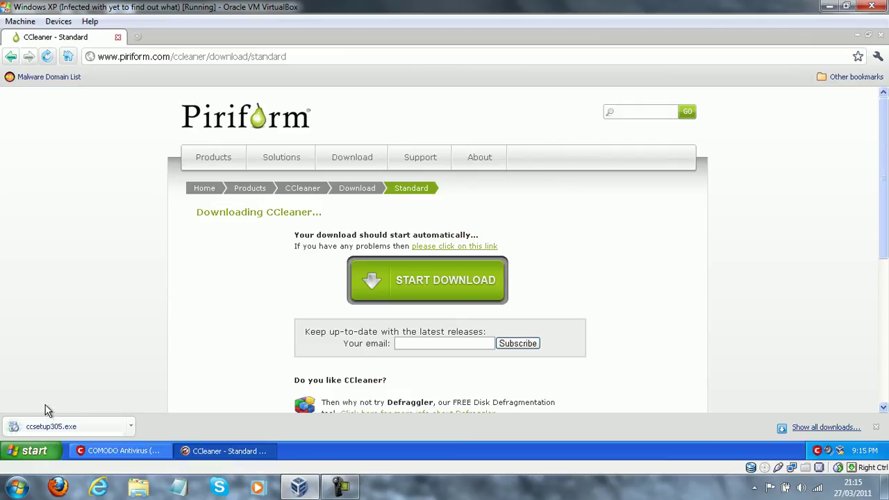
Step: Launch the downloaded ccsetup305.exe, closing the browser and minimizing the COMODO Antivirus window
click(48, 426)
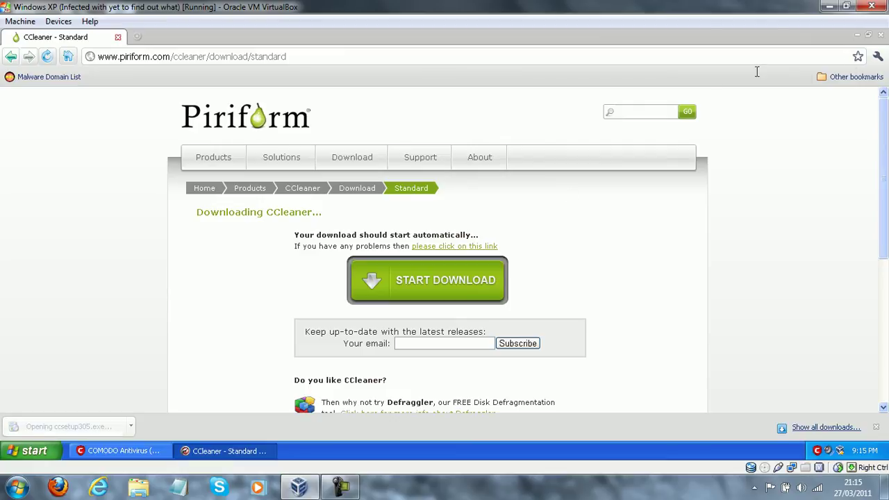
click(880, 34)
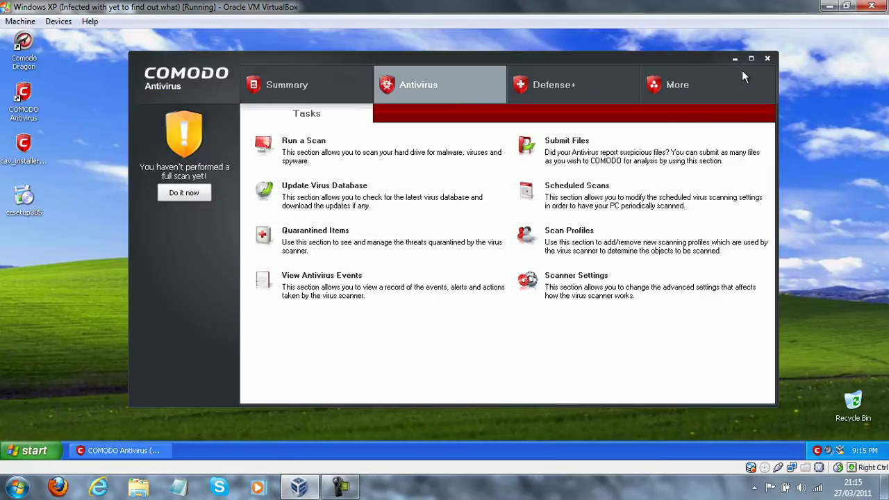
click(734, 58)
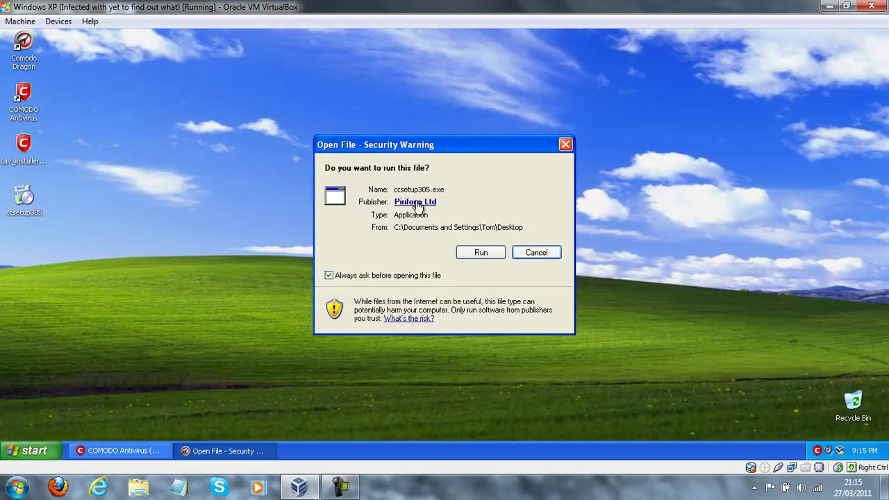
Step: Run ccsetup305.exe with the always-ask warning turned off, choose English as the installer language and proceed to the CCleaner install options
click(400, 275)
click(464, 249)
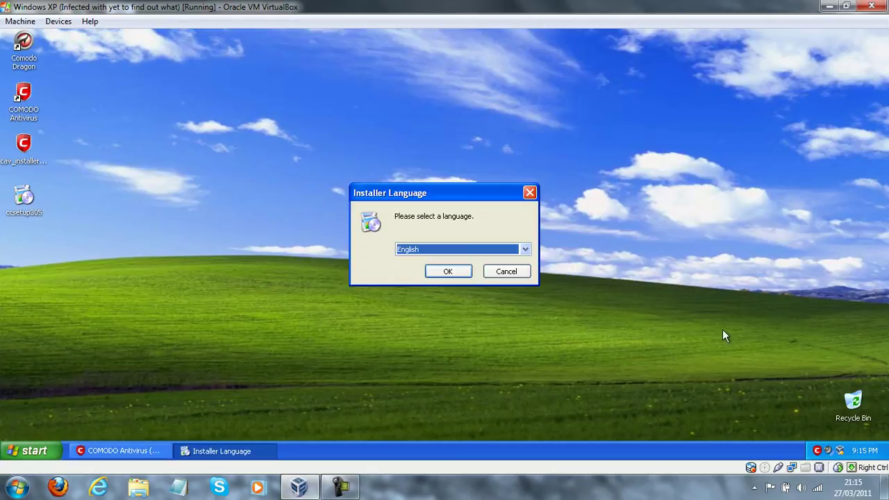
click(447, 274)
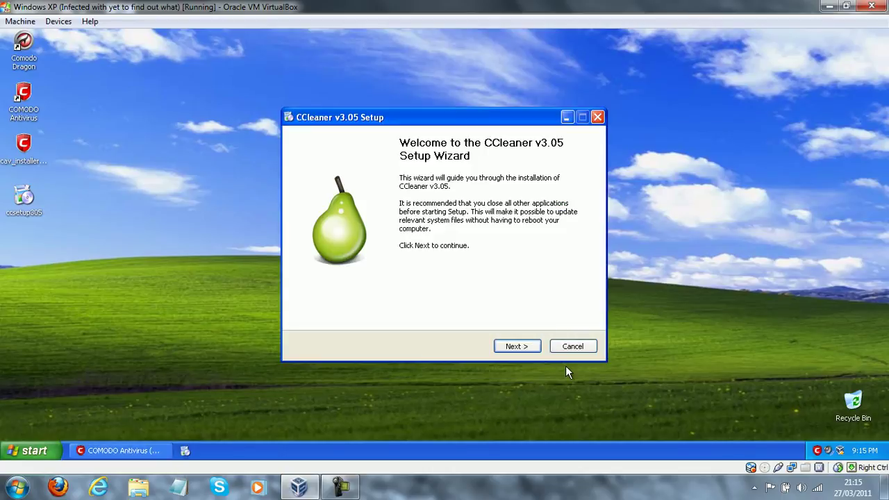
click(513, 347)
click(512, 347)
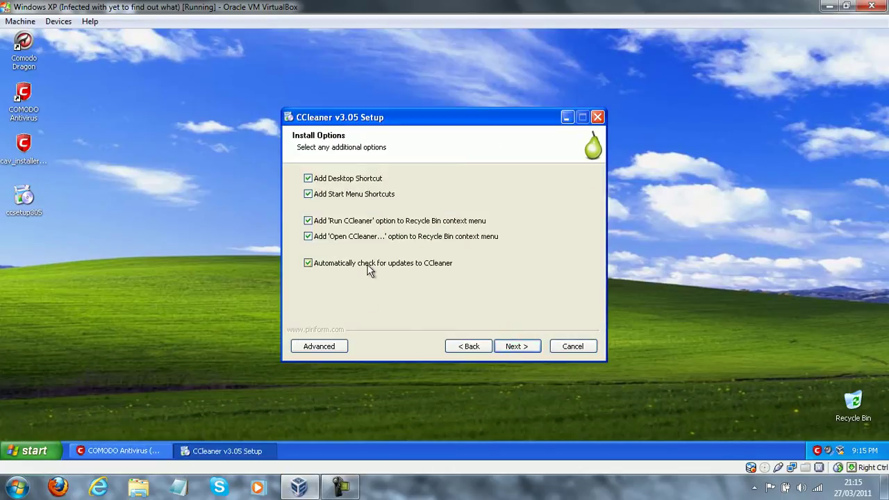
Step: Install CCleaner without the two Recycle Bin context menu options and without Google Chrome
click(367, 237)
click(365, 220)
click(514, 347)
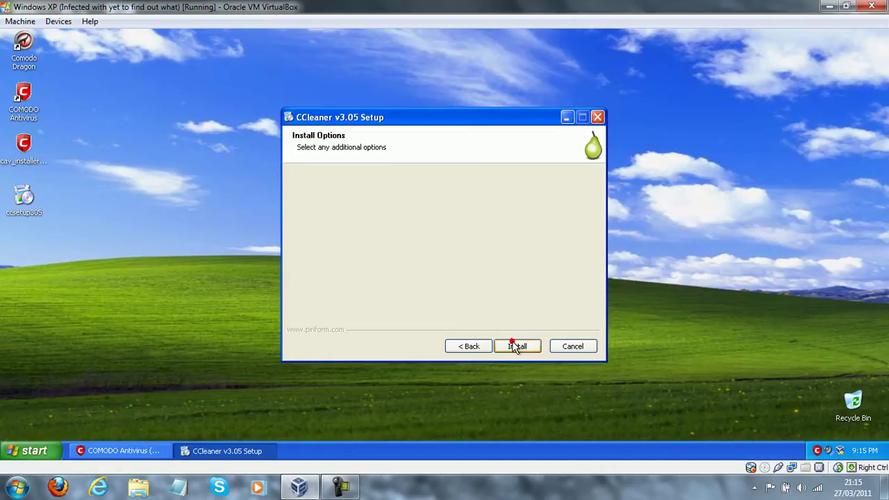
click(318, 290)
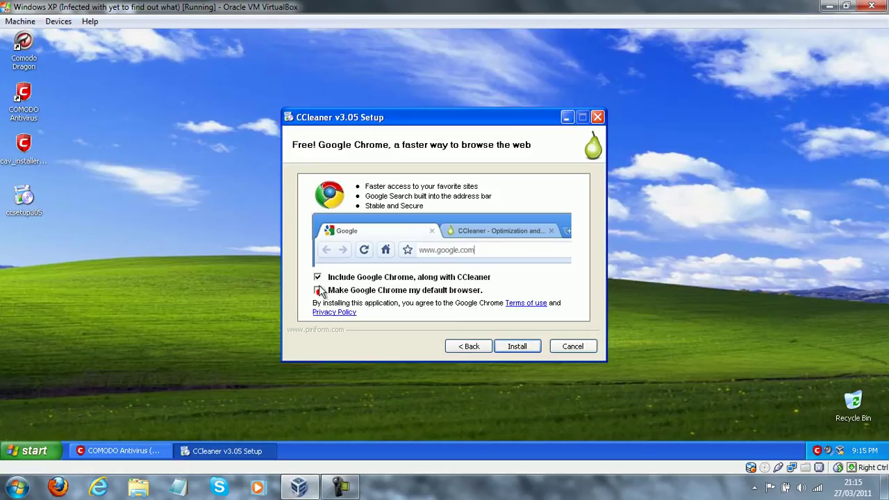
click(317, 277)
click(514, 346)
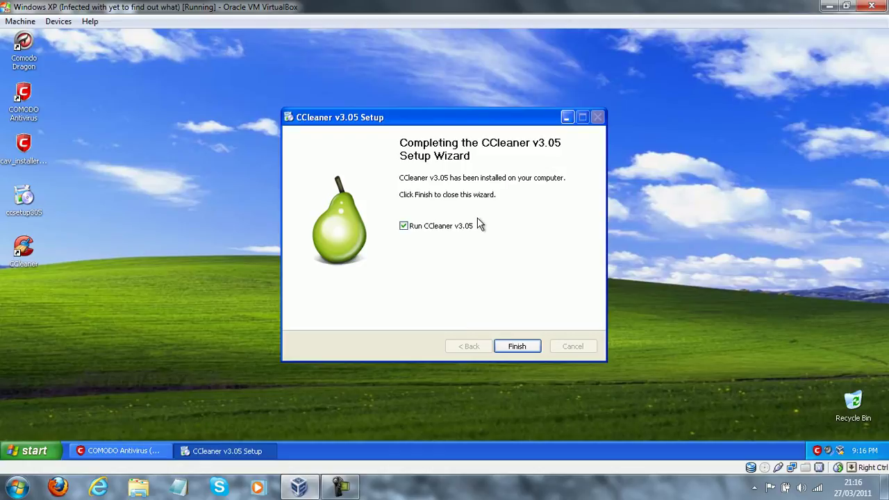
Step: Finish the setup with CCleaner launching, decline the intelligent cookie scan and maximize the CCleaner window
click(499, 346)
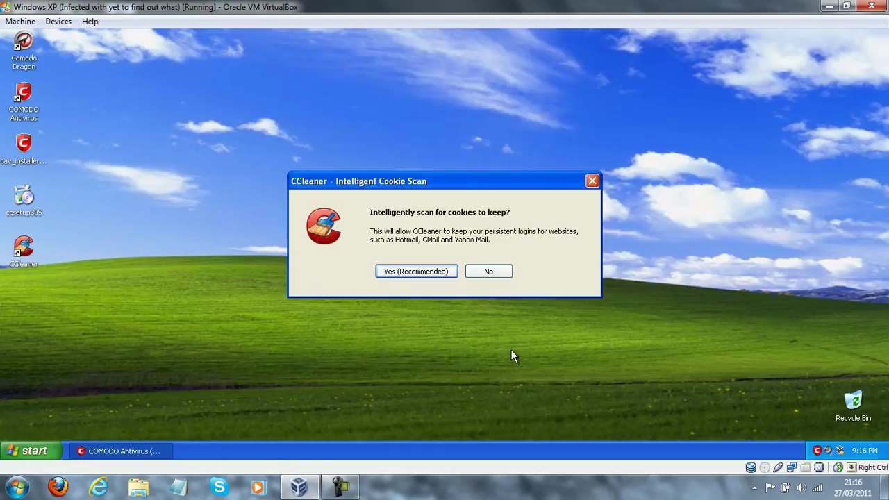
click(489, 272)
drag(656, 79, 441, 37)
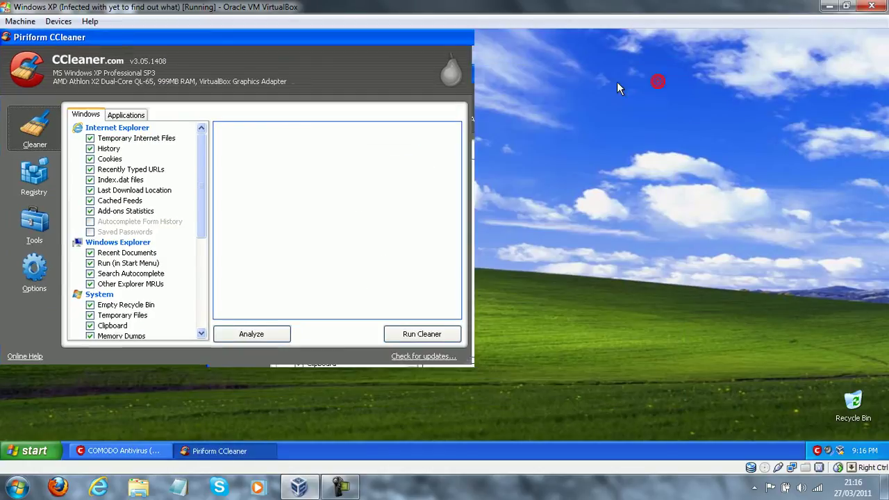
Step: Enable Hide warning messages in CCleaner's advanced options
click(36, 269)
click(100, 228)
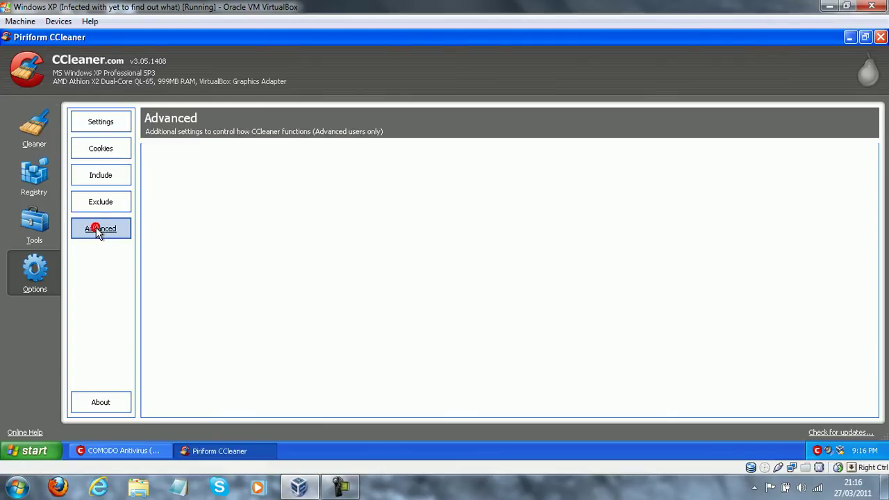
click(205, 195)
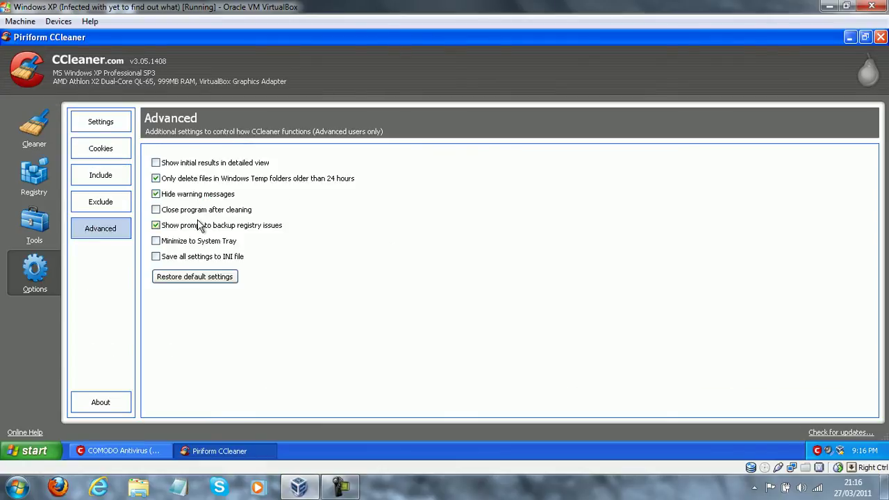
Step: Include Saved Passwords and Autocomplete Form History in the Internet Explorer items to clean
click(34, 139)
click(89, 231)
click(90, 221)
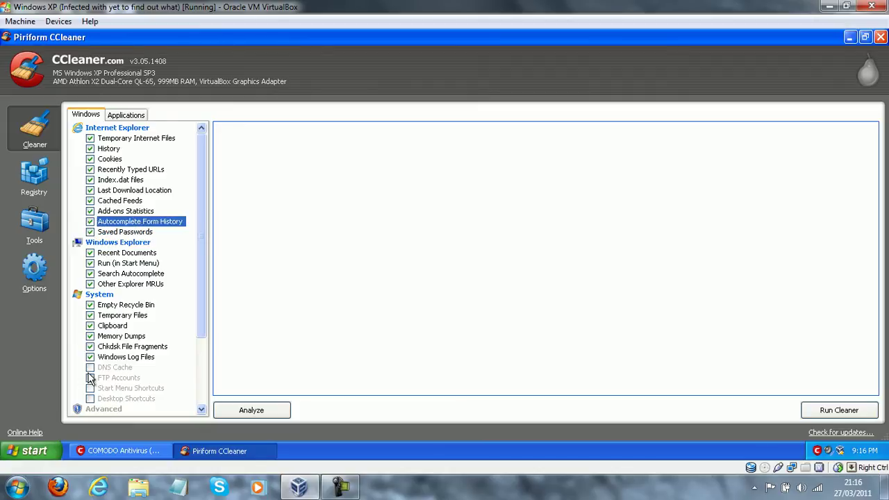
Step: Include DNS Cache, FTP Accounts, Start Menu Shortcuts, Desktop Shortcuts and Old Prefetch data in the Windows cleaning items
click(91, 366)
click(90, 377)
click(90, 387)
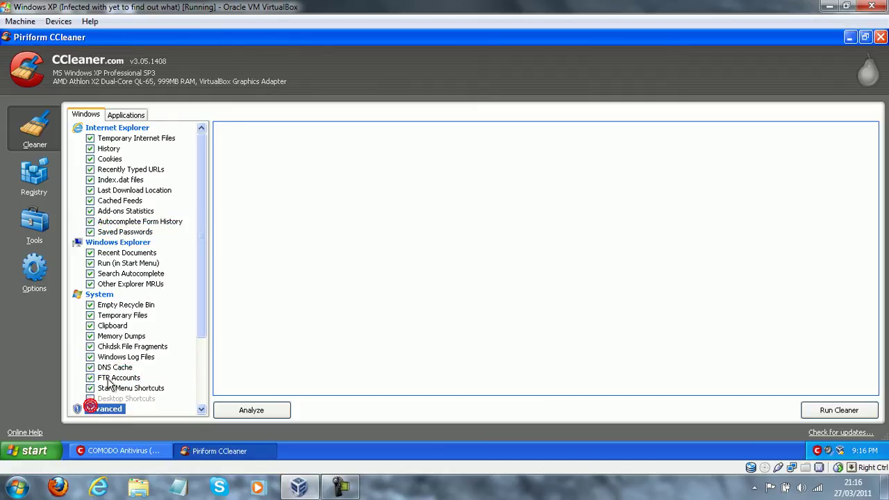
click(91, 398)
click(90, 400)
drag(203, 253, 204, 322)
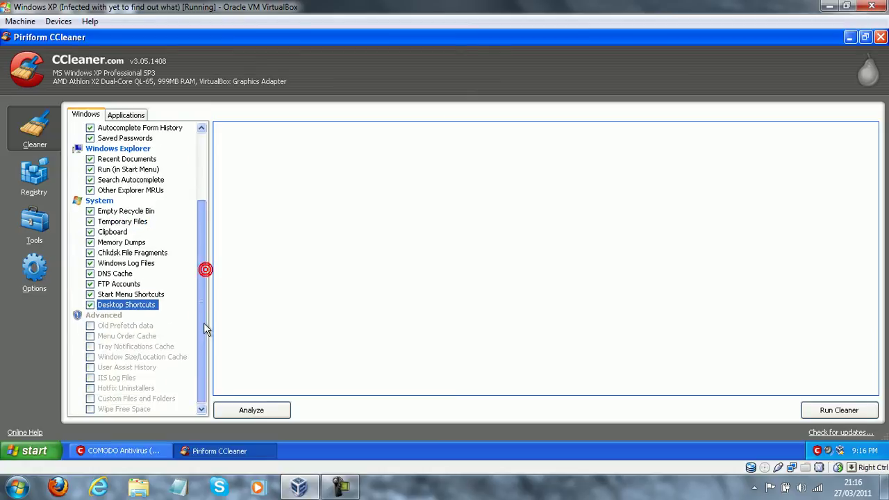
click(89, 326)
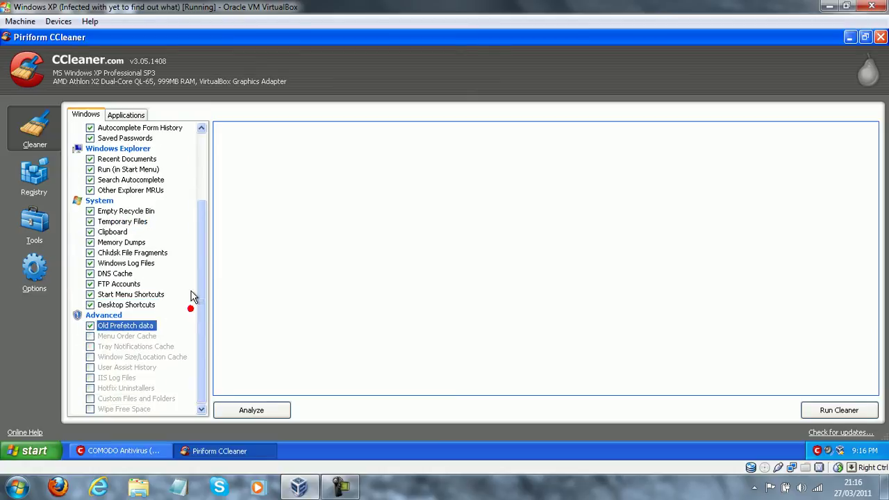
drag(195, 296, 202, 164)
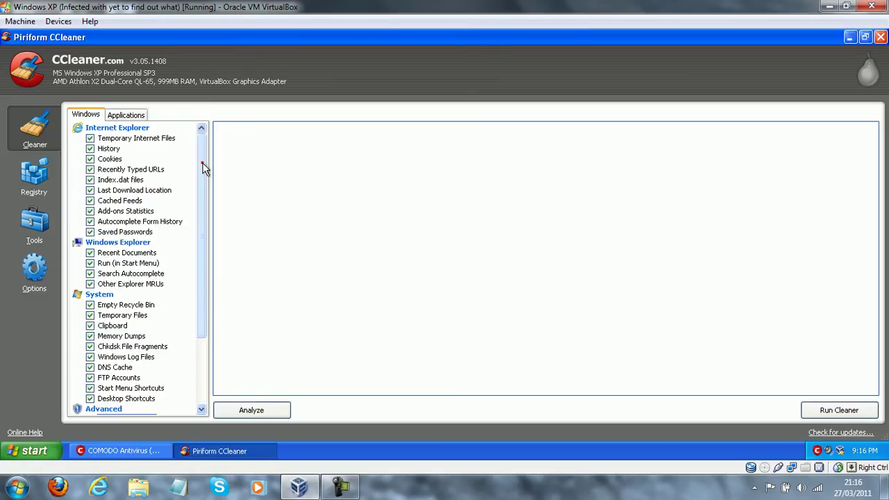
Step: Include Saved Form Information, Saved Passwords and Compact Databases in the Google Chrome application cleaning items
click(126, 115)
click(91, 191)
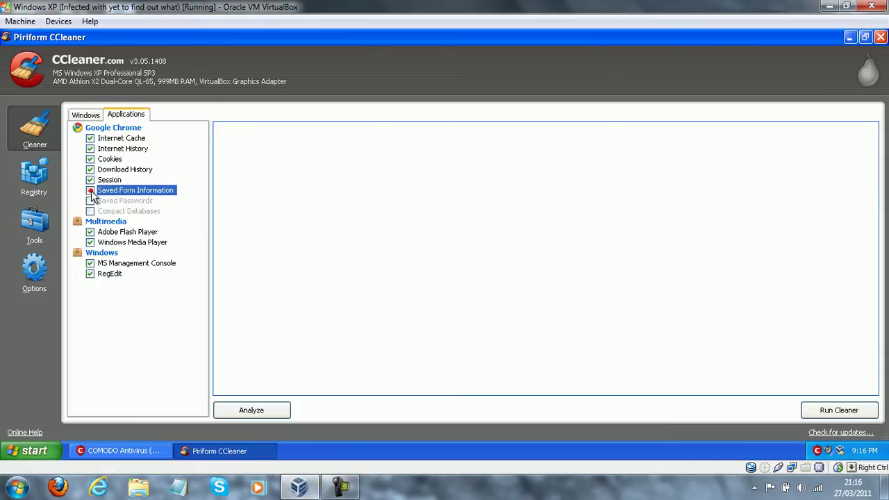
click(90, 211)
click(90, 201)
click(90, 191)
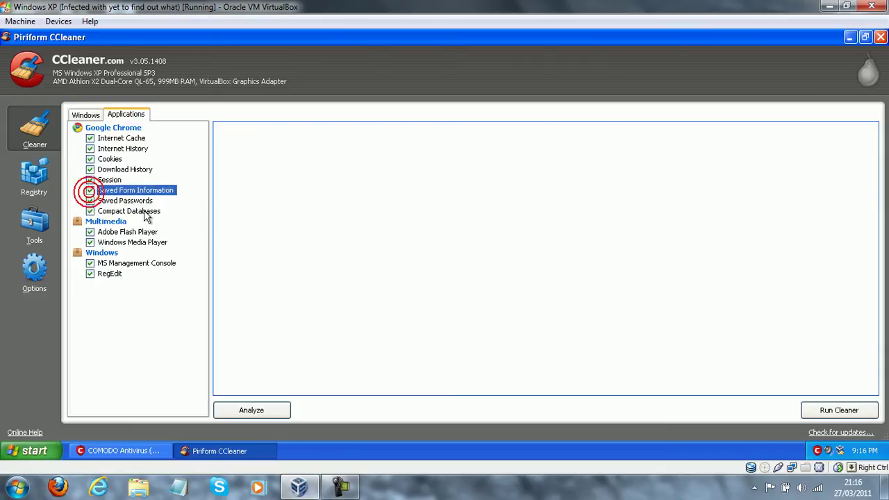
Step: Run the cleaner on all selected Windows and application items, confirming the start of the cleaning
click(835, 409)
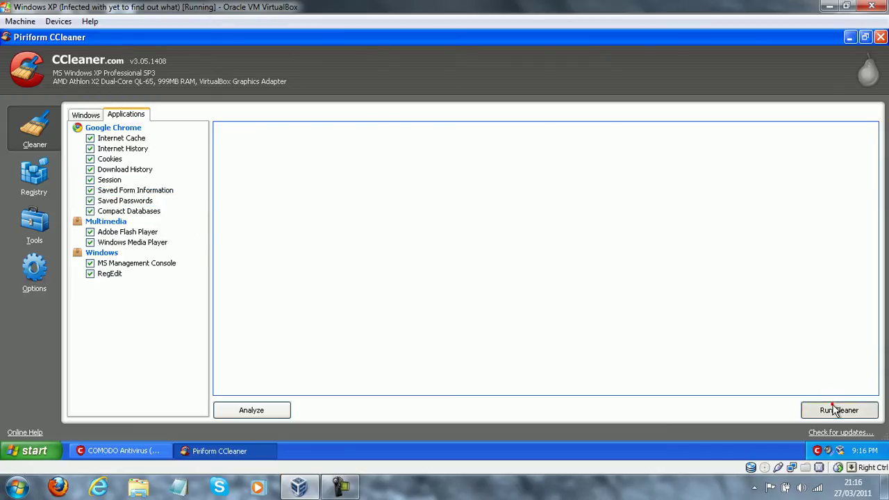
click(437, 274)
click(552, 216)
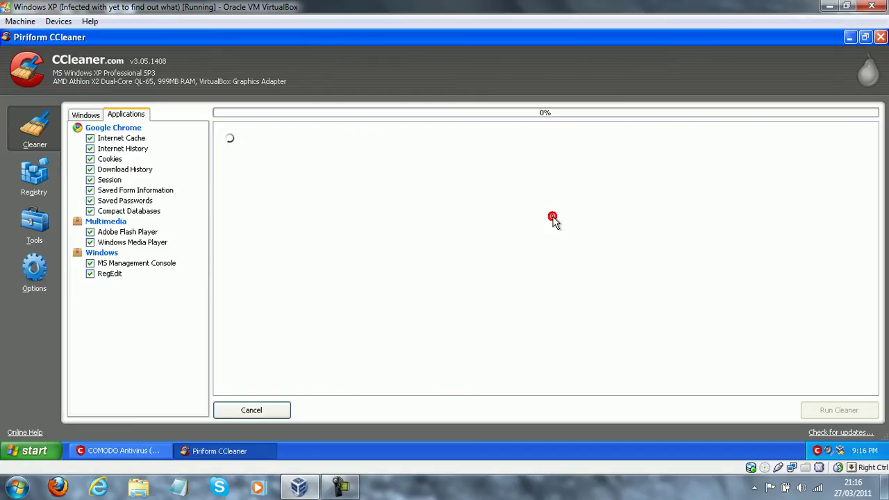
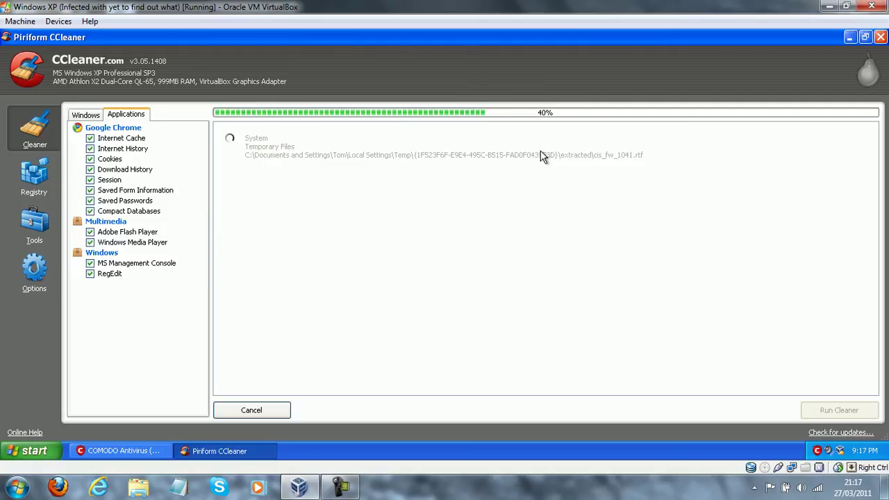
click(353, 486)
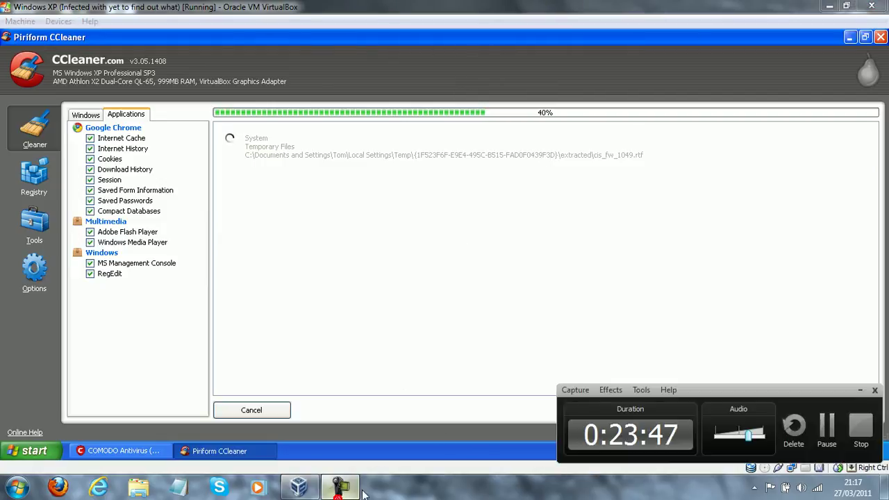
click(857, 390)
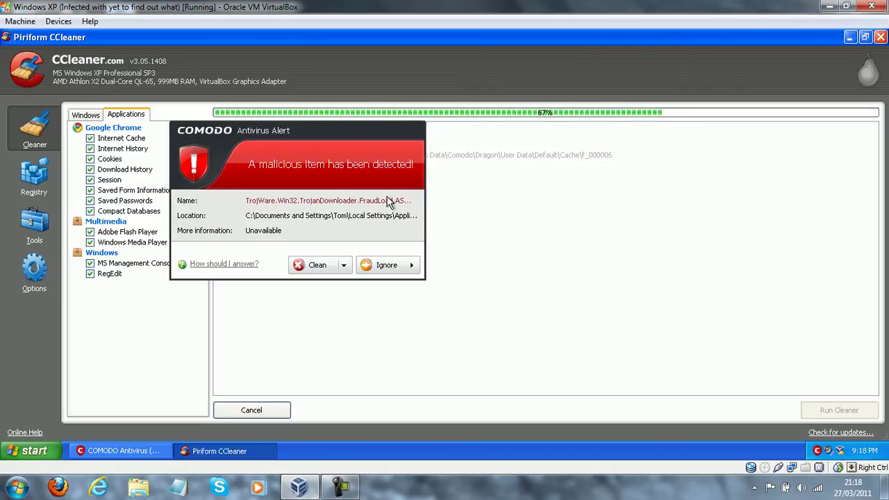
Step: Clean the two malicious Comodo Dragon cache files, f_000006 and f_000007, reported in the COMODO Antivirus alerts
drag(312, 134, 331, 105)
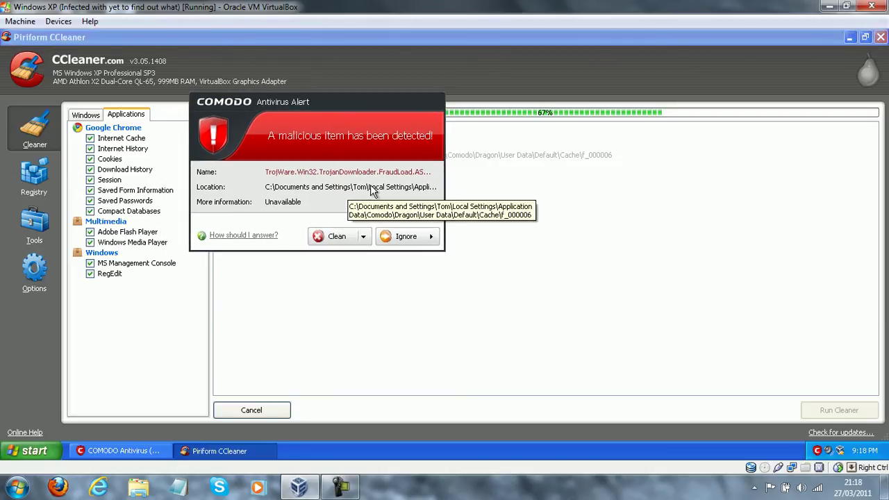
click(336, 236)
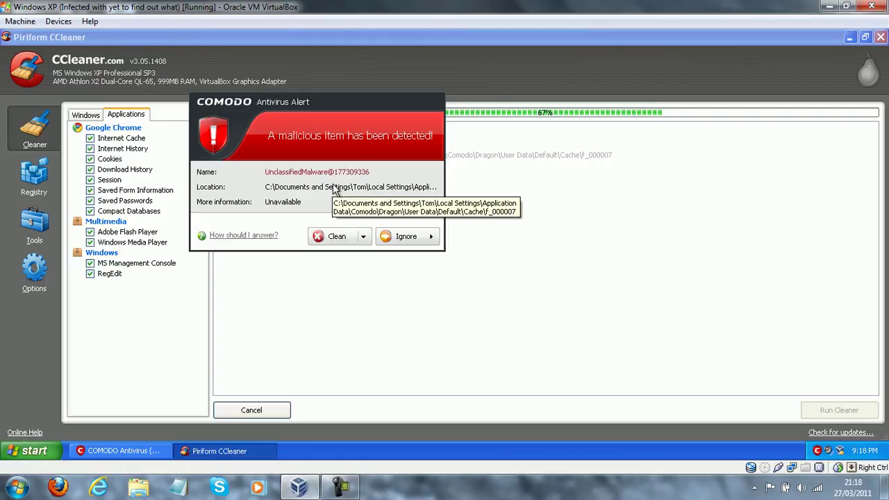
click(331, 238)
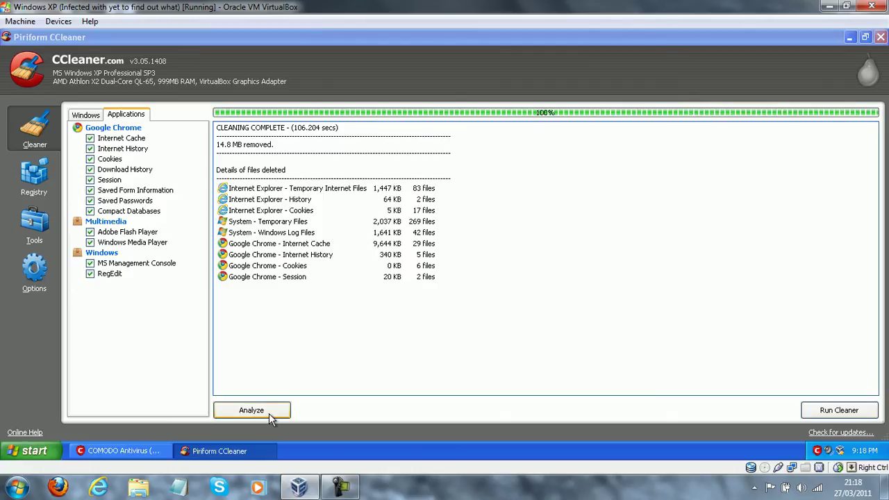
Step: Analyze the system for remaining removable files and close CCleaner
click(271, 418)
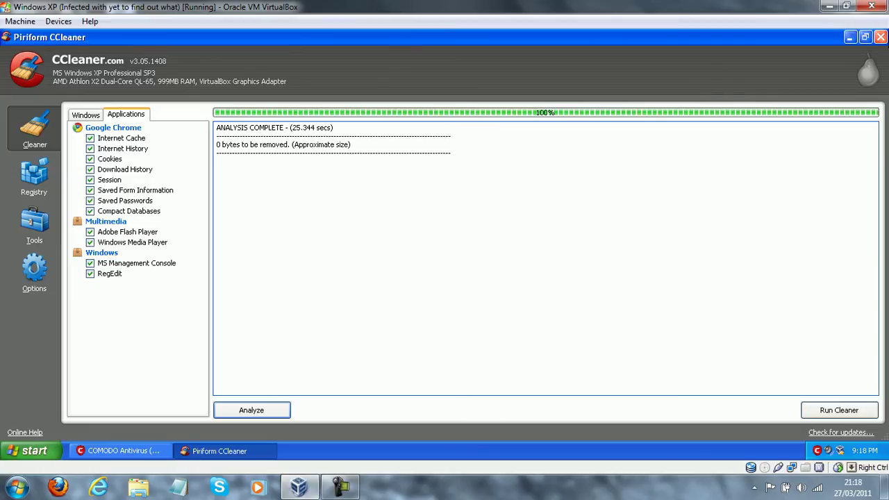
click(880, 37)
Step: Switch to COMODO Antivirus, start a scan with the My Computer profile and close the main window, leaving the scan running
click(140, 448)
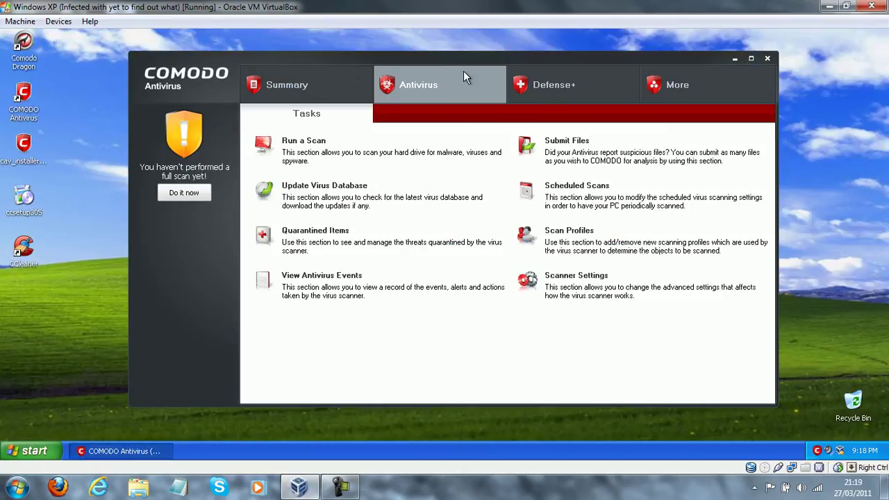
click(319, 144)
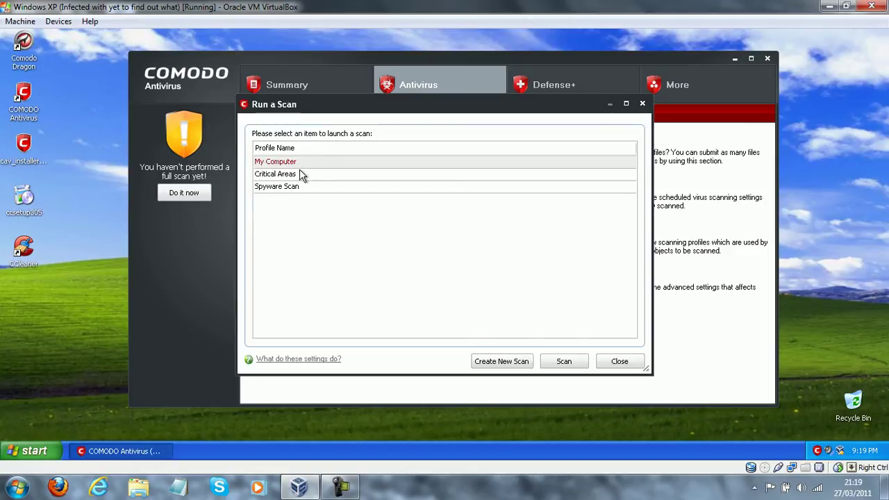
click(304, 163)
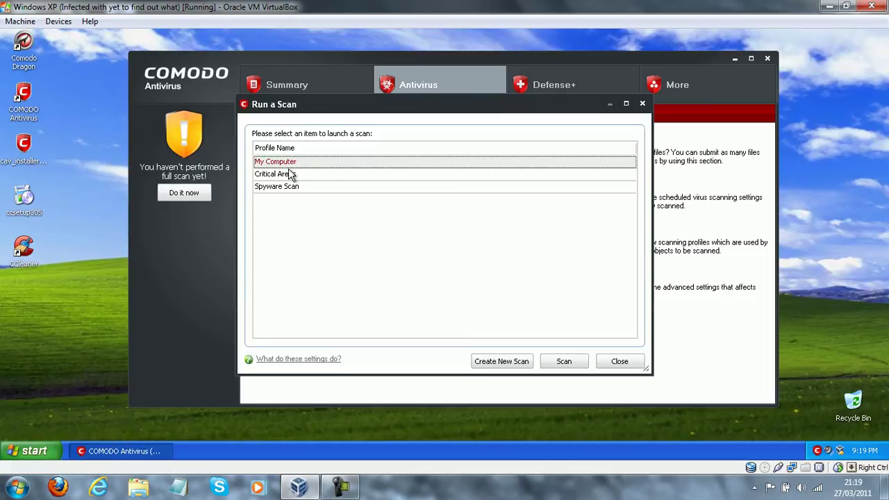
click(565, 363)
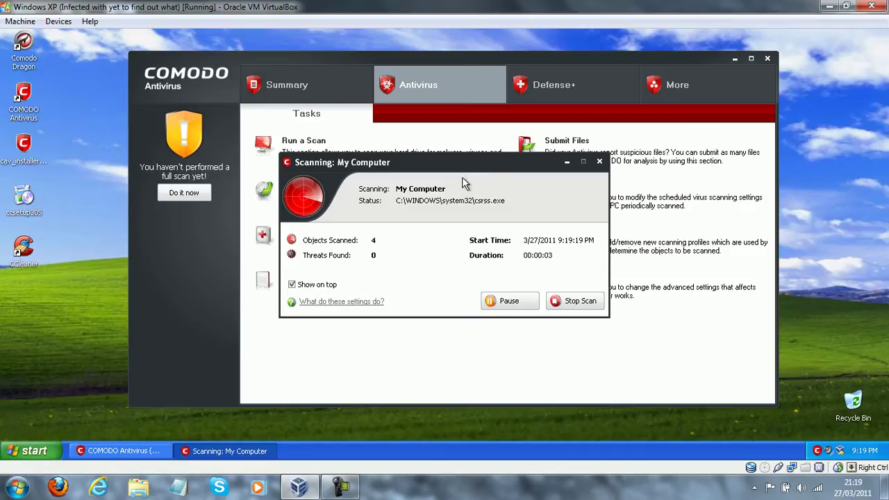
click(768, 59)
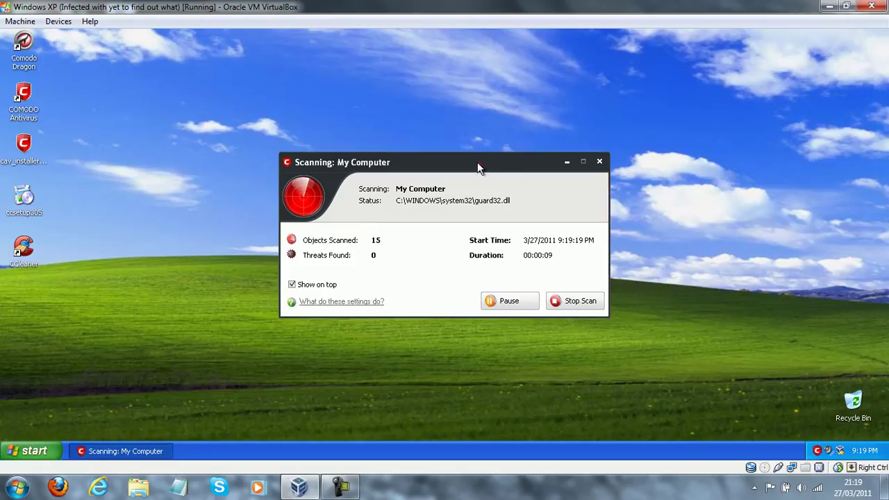
drag(477, 161, 453, 148)
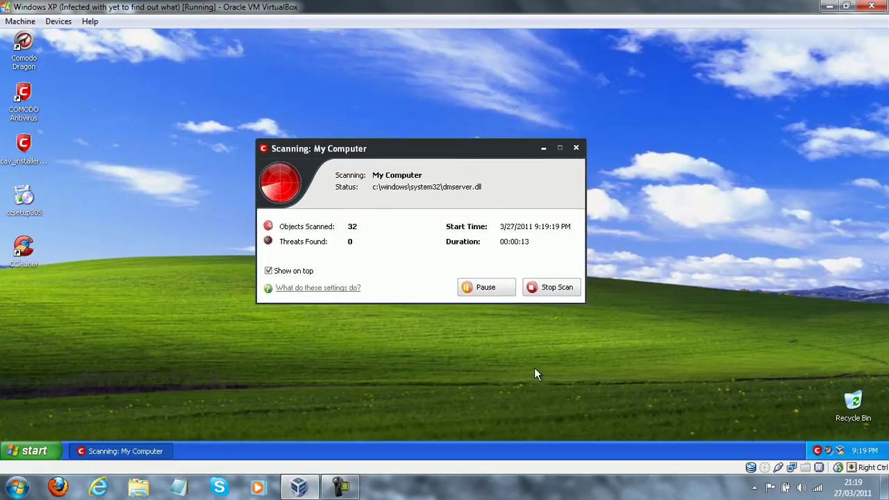
click(338, 486)
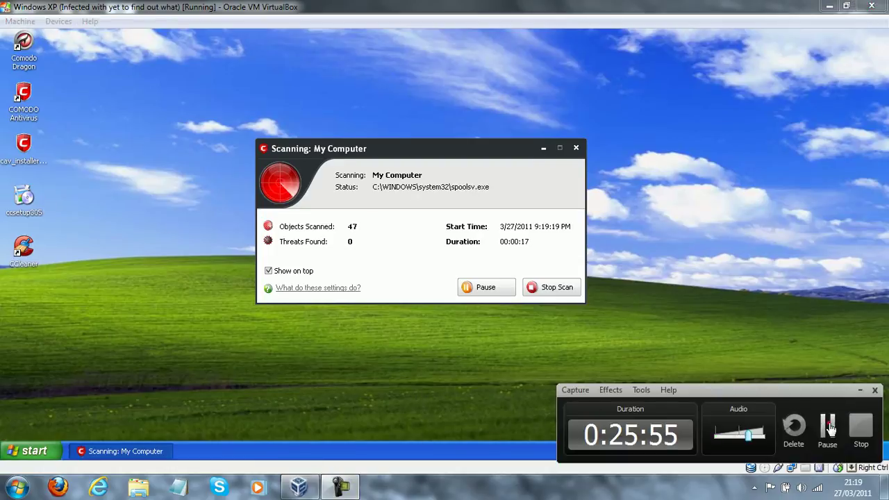
click(827, 428)
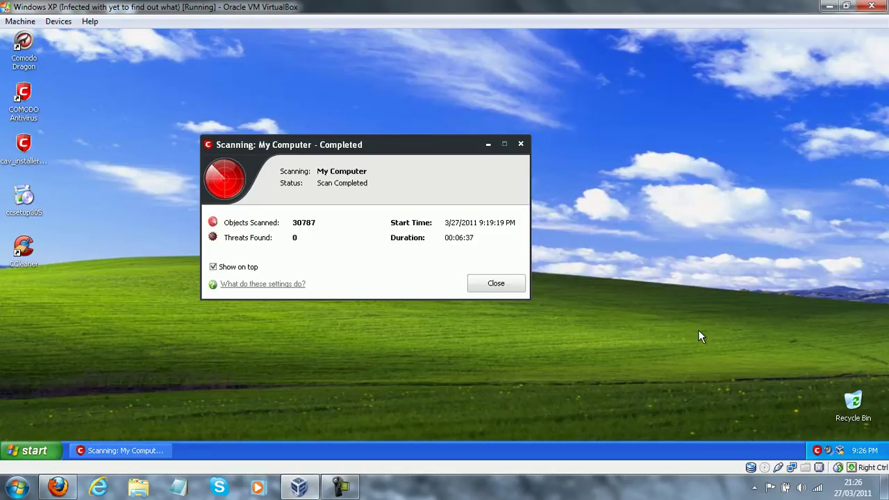
drag(347, 140, 407, 115)
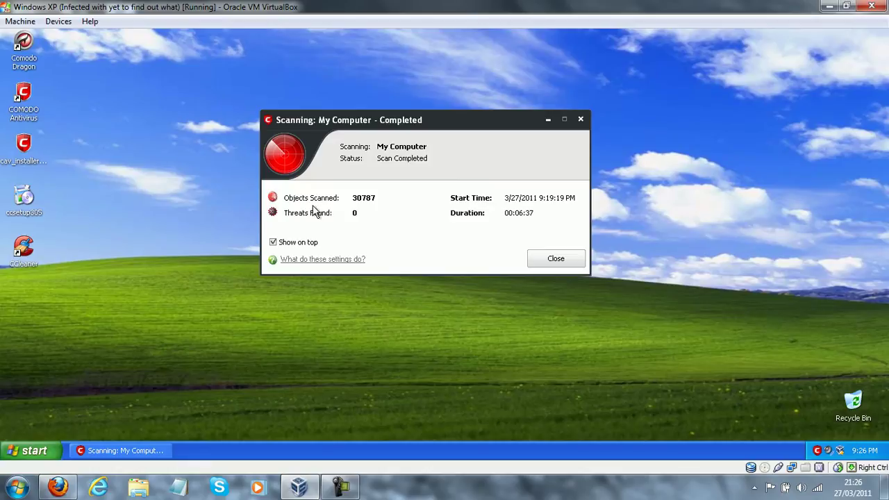
Step: Close the completed My Computer scan window, launch the Comodo Dragon browser and go to malwarebytes.org
click(540, 254)
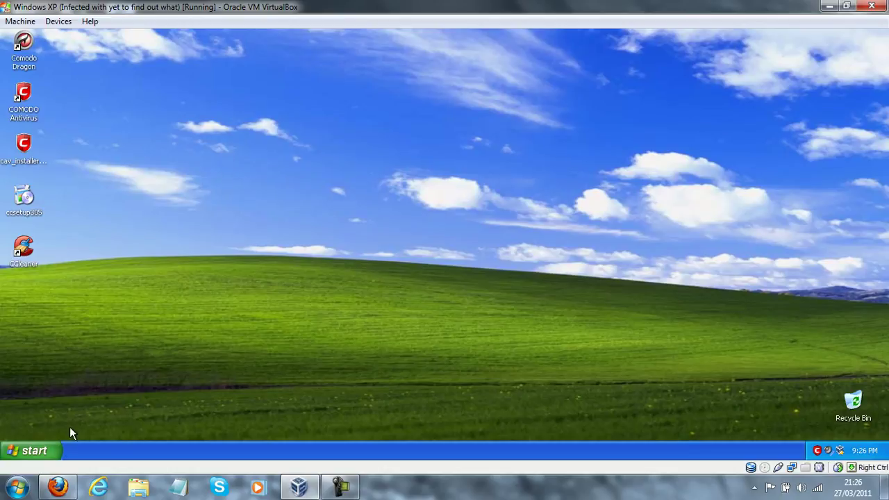
click(61, 446)
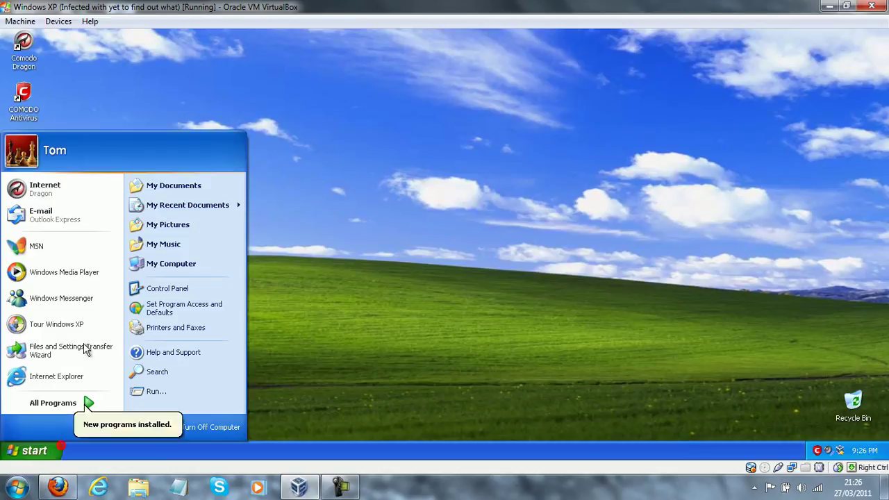
click(91, 198)
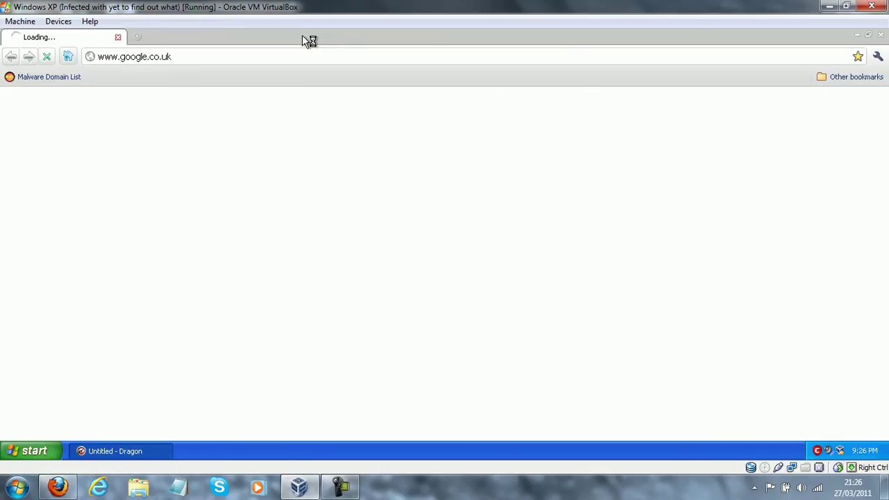
click(192, 61)
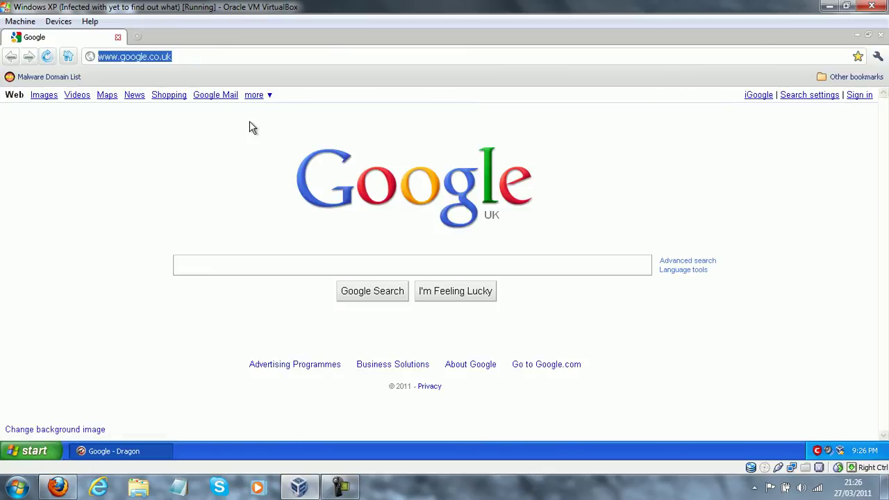
text(m)
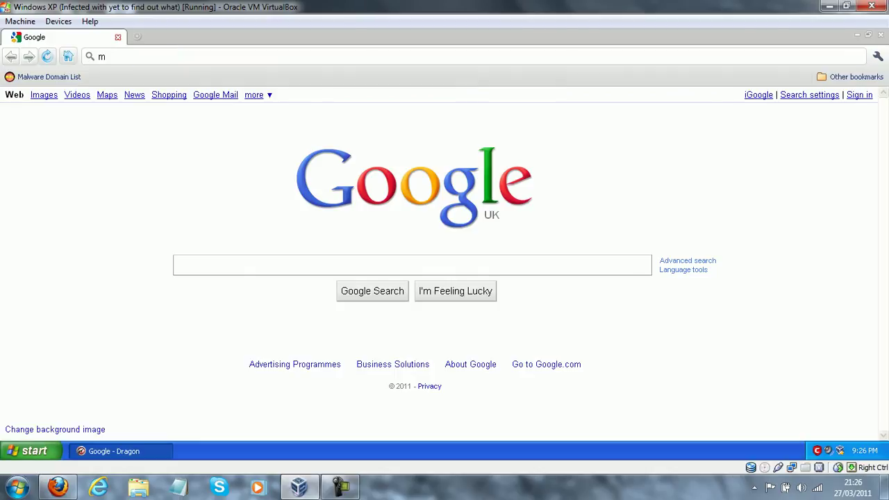
text(alwareb)
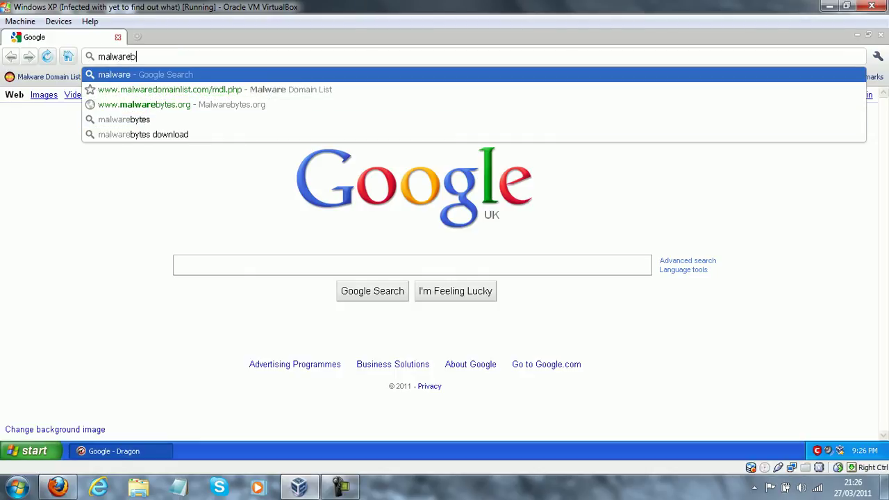
text(ytes.org)
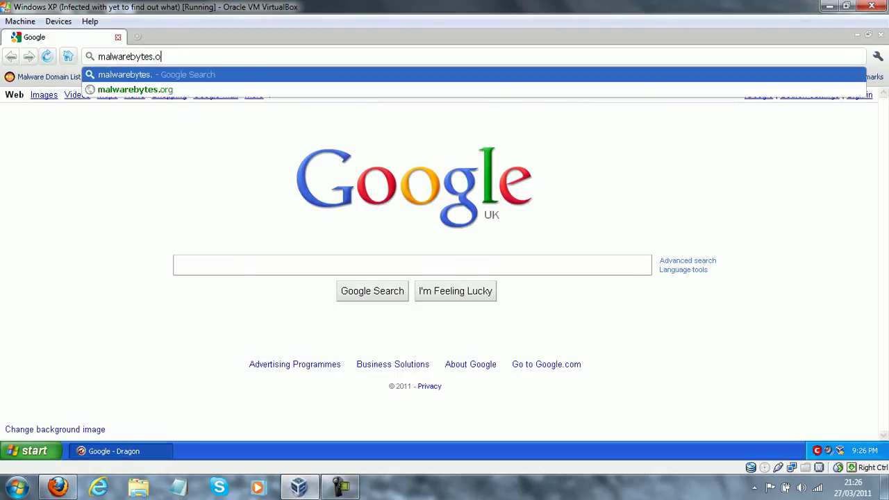
key(Return)
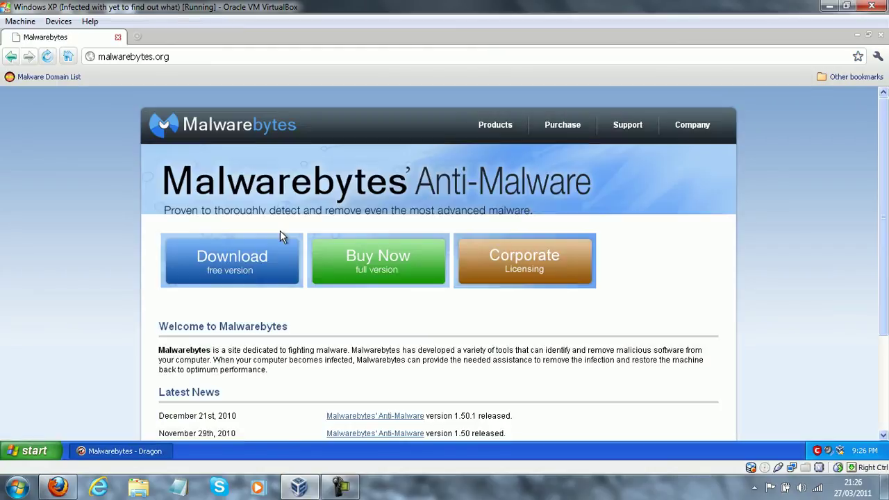
Step: Download the free version of Malwarebytes' Anti-Malware through FileForum, proceeding past the SSL warning and saving mbam-setup.exe
click(264, 268)
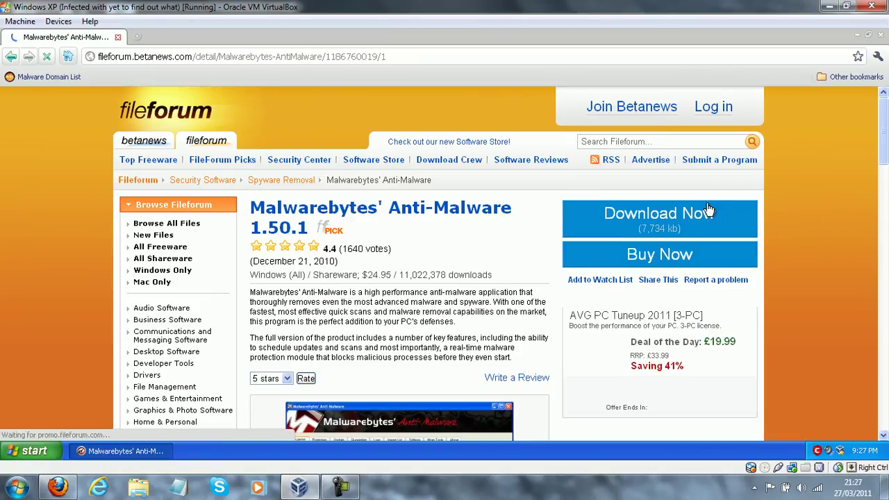
click(615, 221)
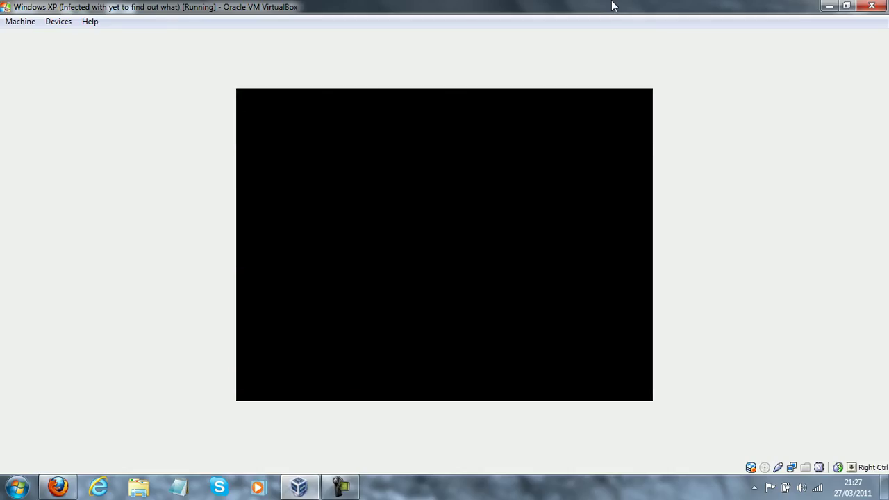
double_click(591, 6)
double_click(579, 27)
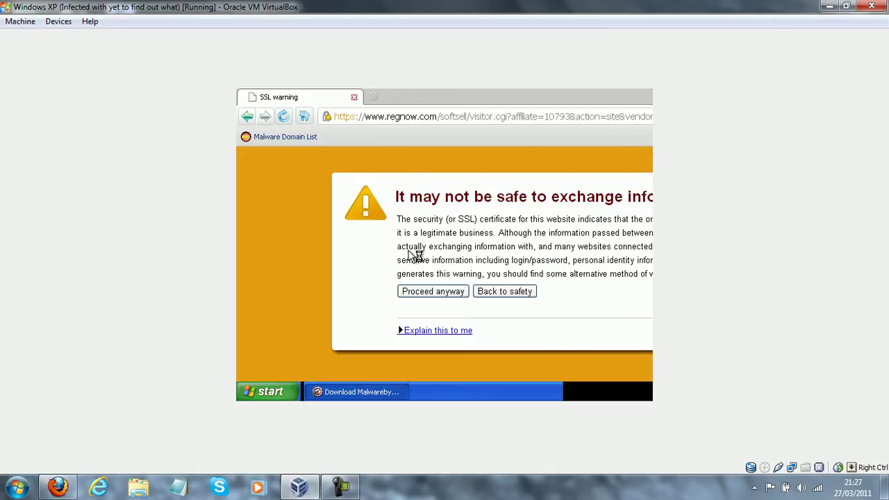
click(411, 295)
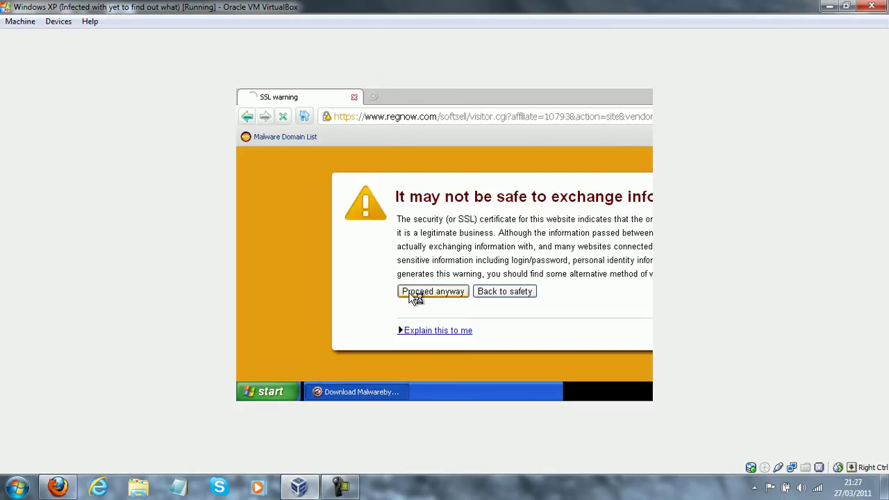
double_click(522, 97)
double_click(512, 7)
double_click(511, 7)
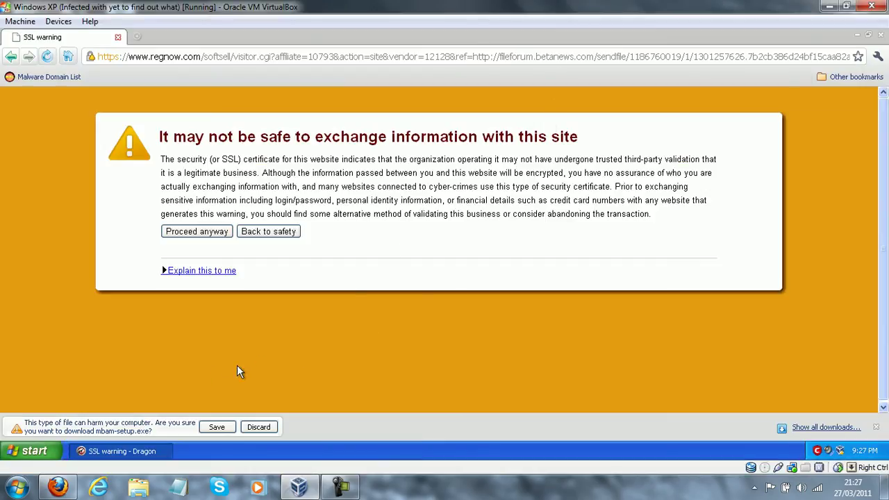
click(207, 427)
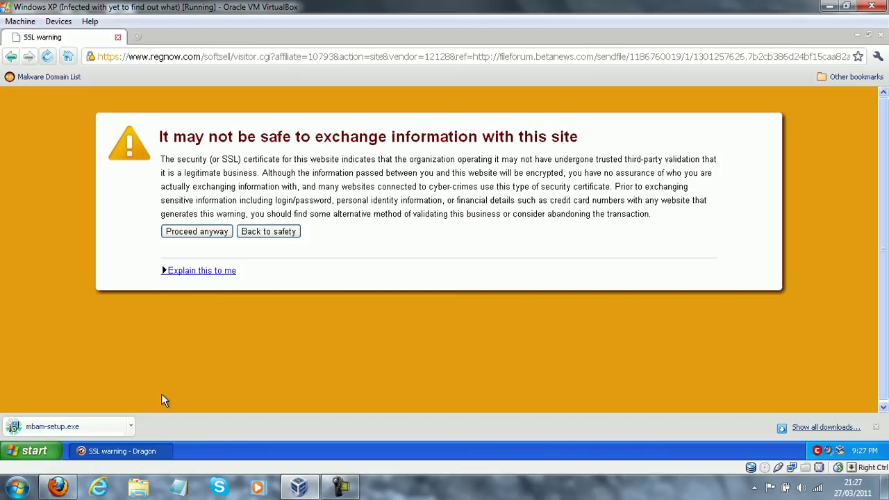
Step: Run the downloaded mbam-setup.exe with the always-ask option turned off, closing the browser
click(75, 422)
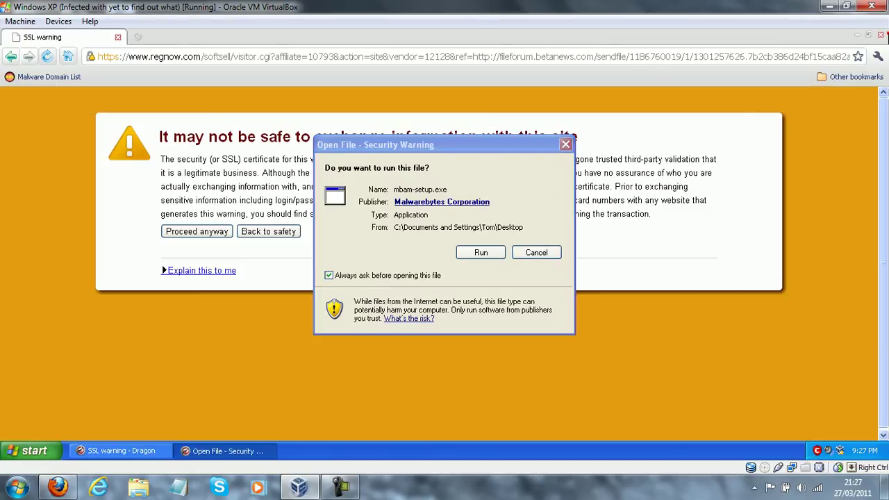
click(881, 33)
click(417, 277)
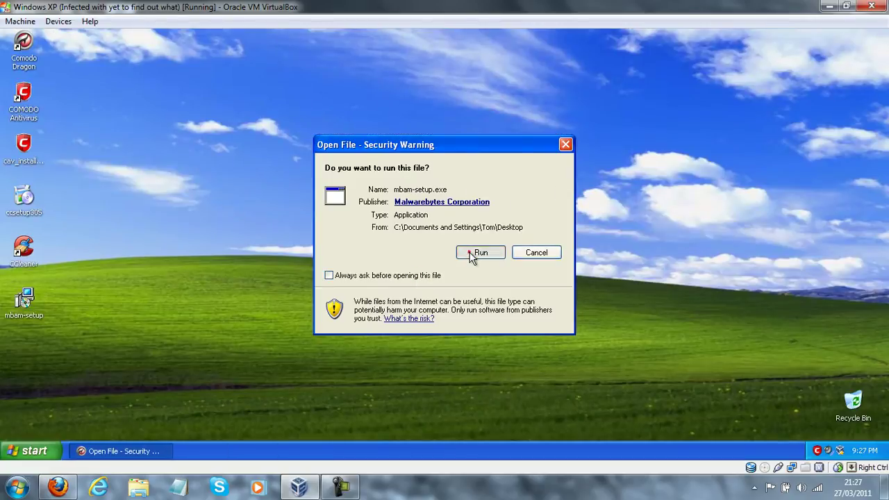
click(469, 253)
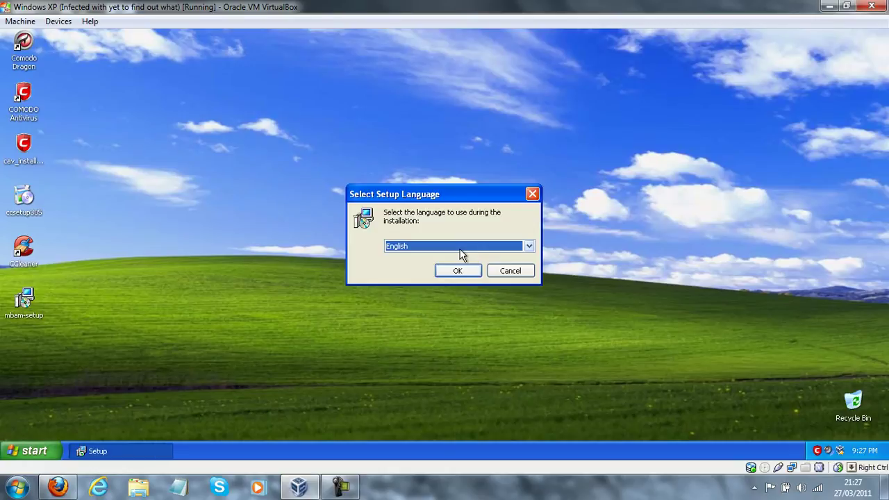
Step: Install Malwarebytes' Anti-Malware in English with the license accepted and default settings, finishing with update and launch enabled
click(447, 273)
click(516, 343)
click(389, 307)
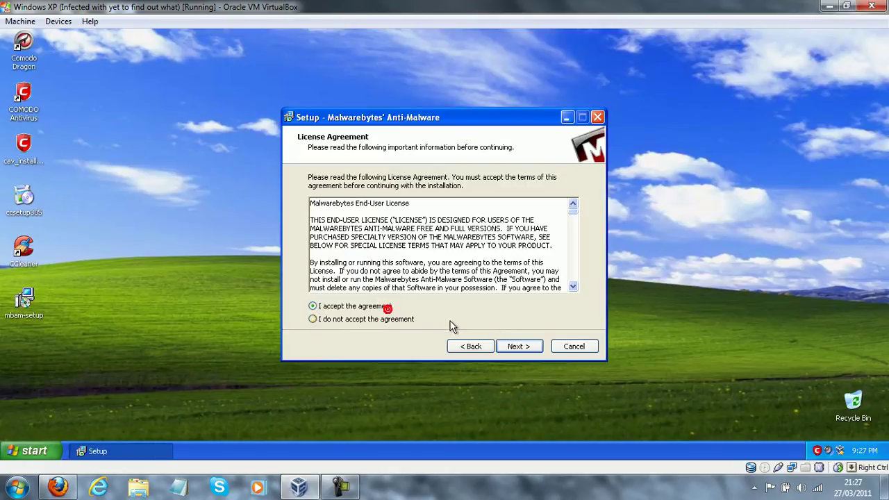
click(513, 347)
click(511, 348)
click(510, 347)
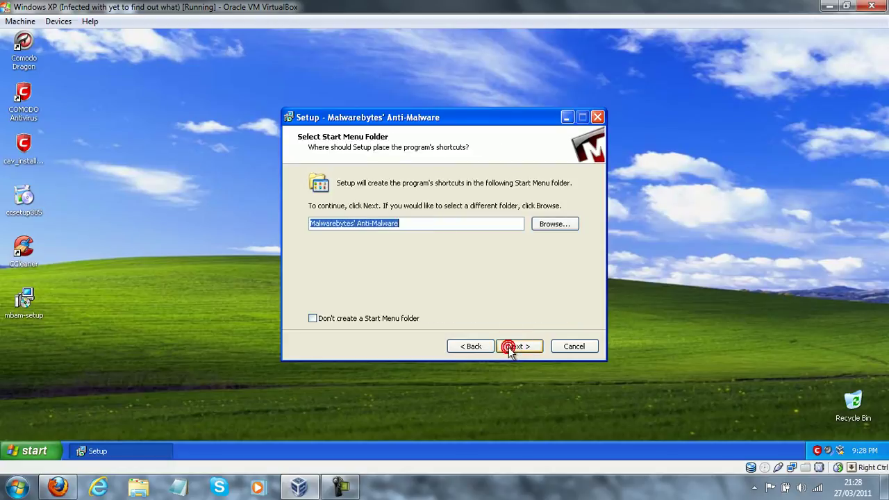
click(510, 347)
click(511, 347)
click(515, 346)
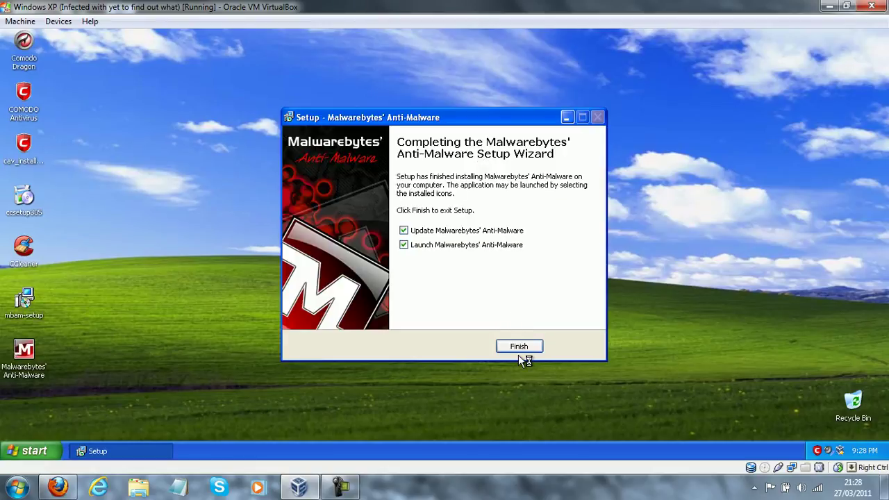
click(518, 347)
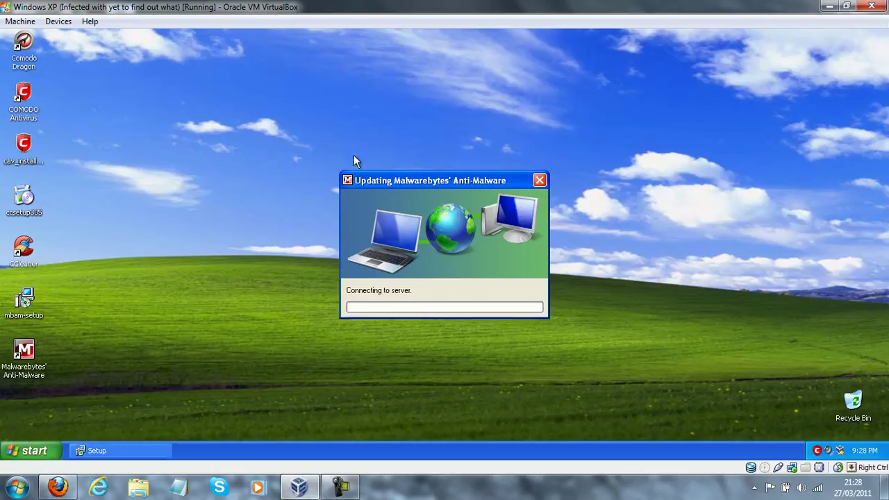
Step: Refit the guest display to the maximized virtual machine window during the Malwarebytes database update and acknowledge the update's completion
drag(448, 178, 426, 137)
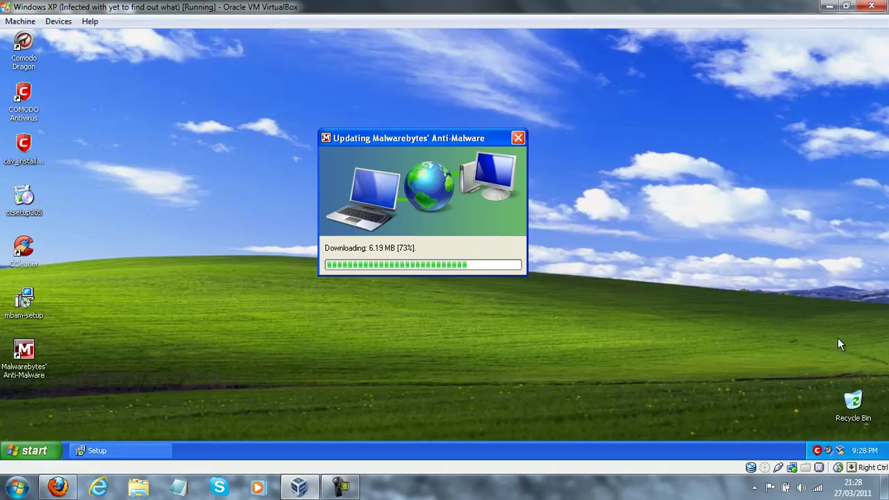
double_click(697, 9)
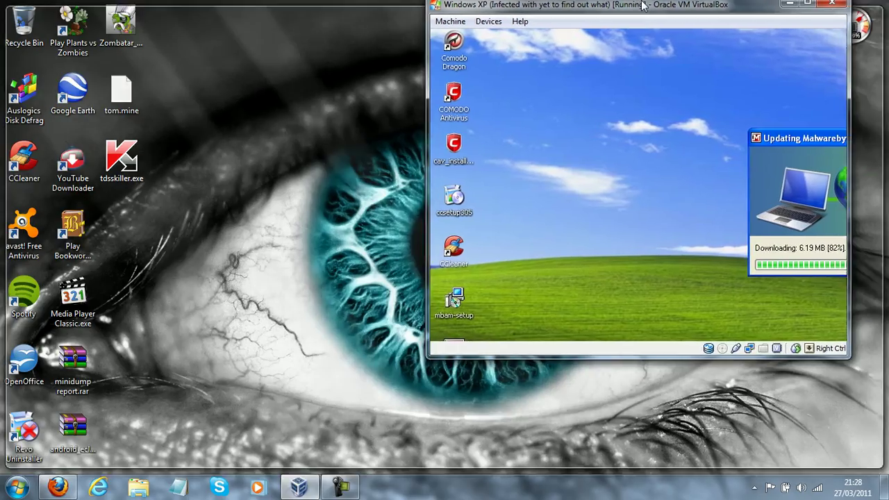
double_click(643, 5)
key(super+Down)
key(super+Up)
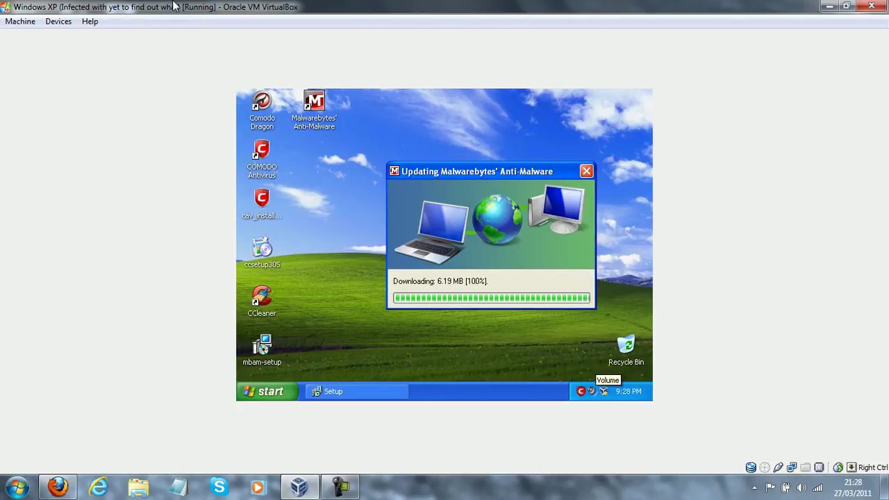
key(super+Down)
key(super+Up)
click(20, 21)
click(17, 21)
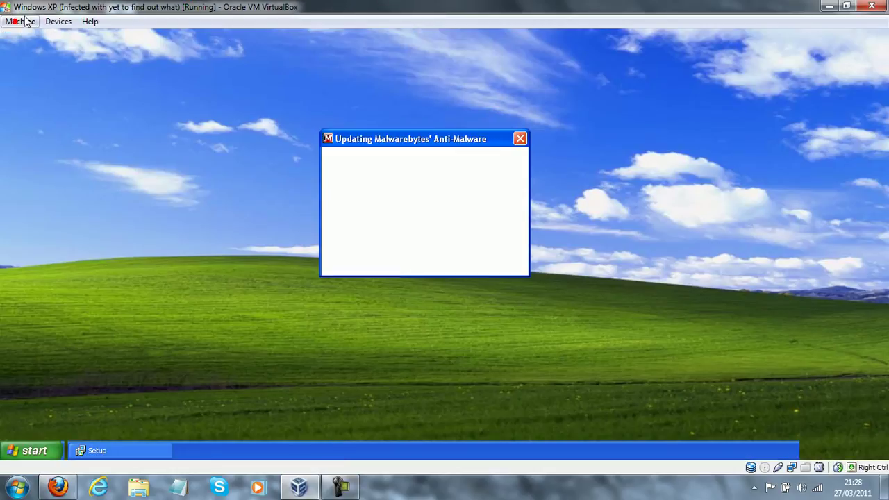
drag(414, 303, 885, 419)
click(760, 384)
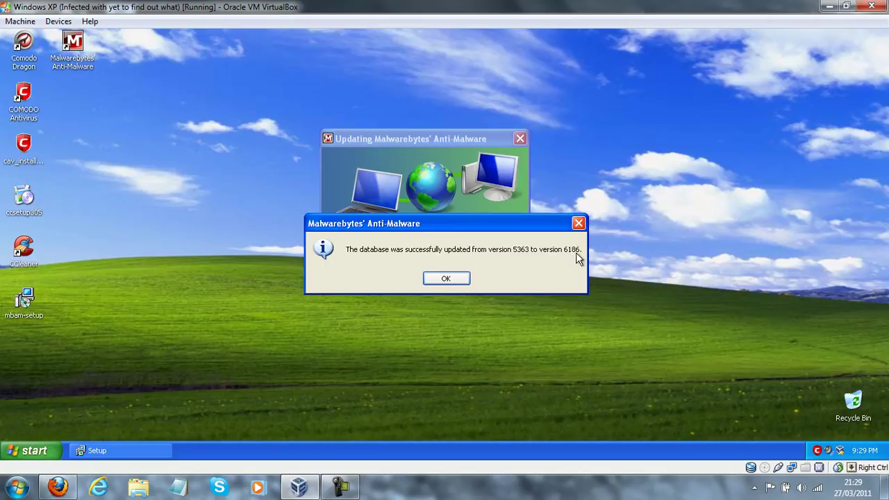
click(456, 277)
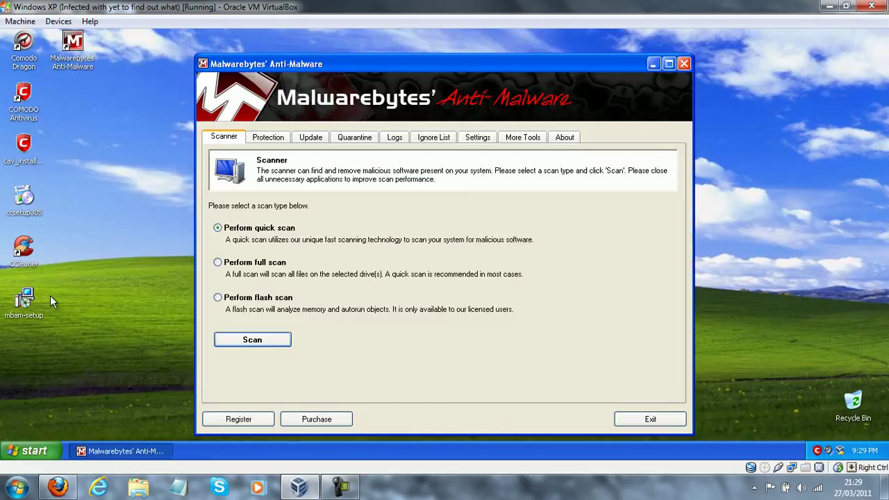
Step: Create desktop shortcuts for the mbam-setup, ccsetup305 and cav_installer_x86 installers
click(39, 303)
ctrl+click(31, 212)
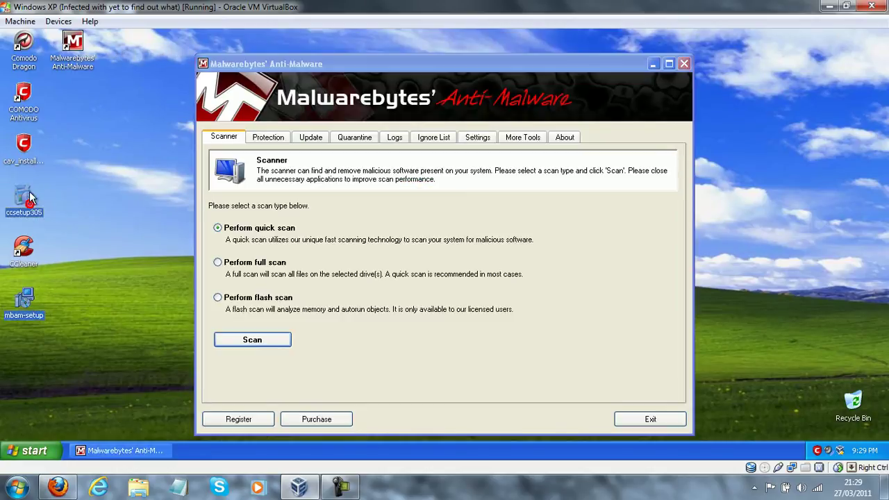
ctrl+click(26, 142)
right_click(26, 139)
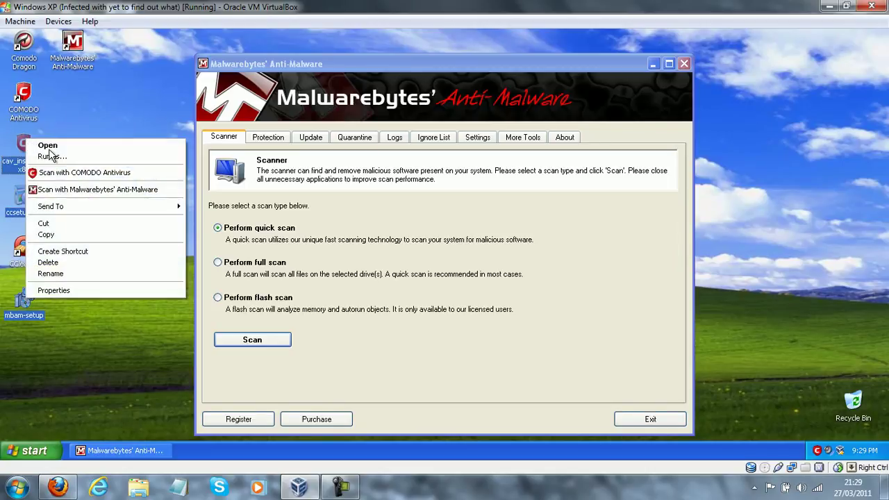
click(70, 254)
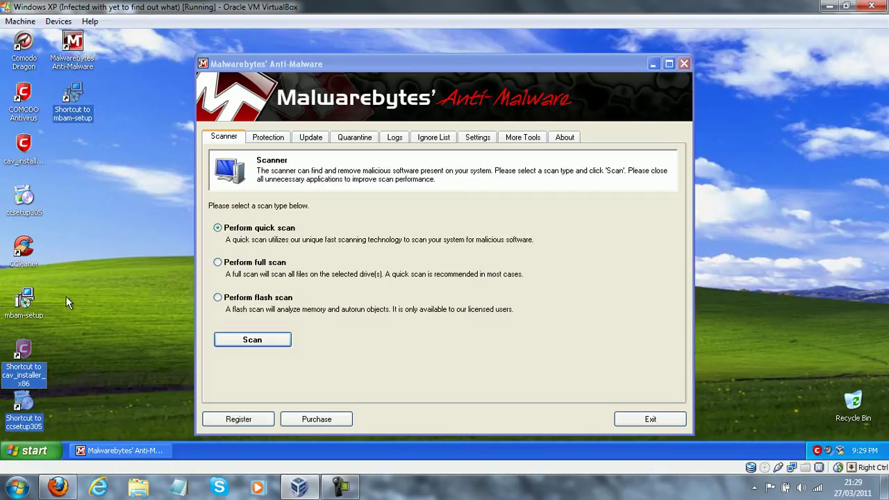
Step: Delete the mbam-setup, ccsetup305 and cav_installer_x86 installers and their shortcuts from the desktop, and move the CCleaner icon up
click(33, 313)
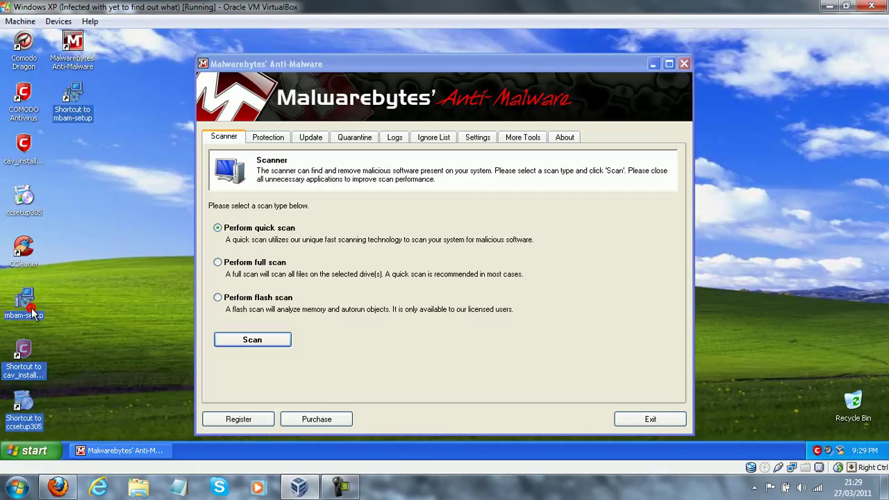
click(31, 212)
ctrl+click(23, 163)
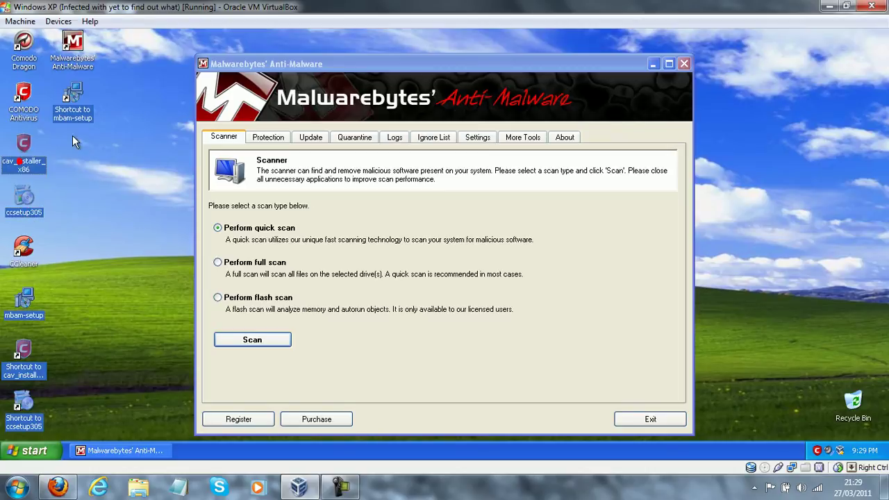
right_click(85, 110)
click(144, 222)
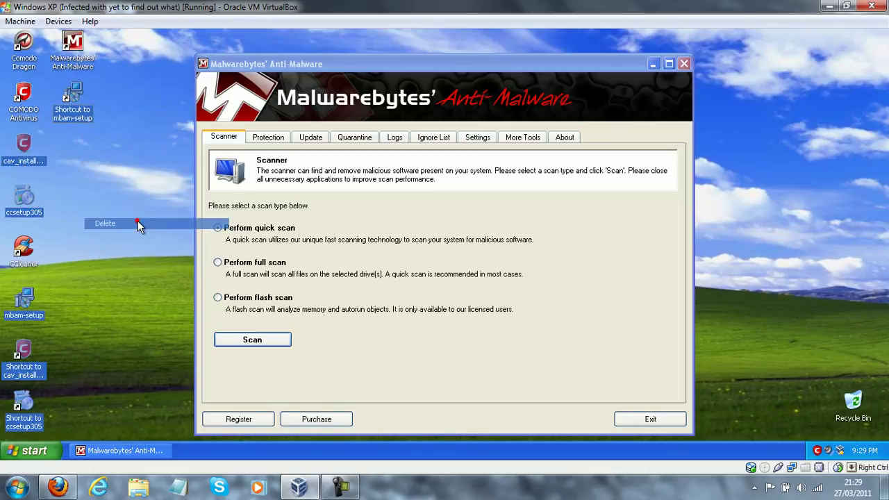
click(479, 265)
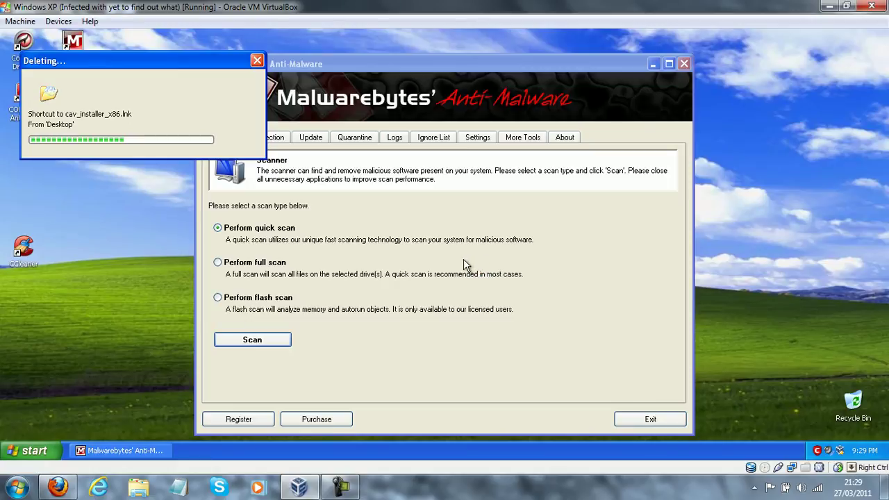
drag(29, 268, 34, 209)
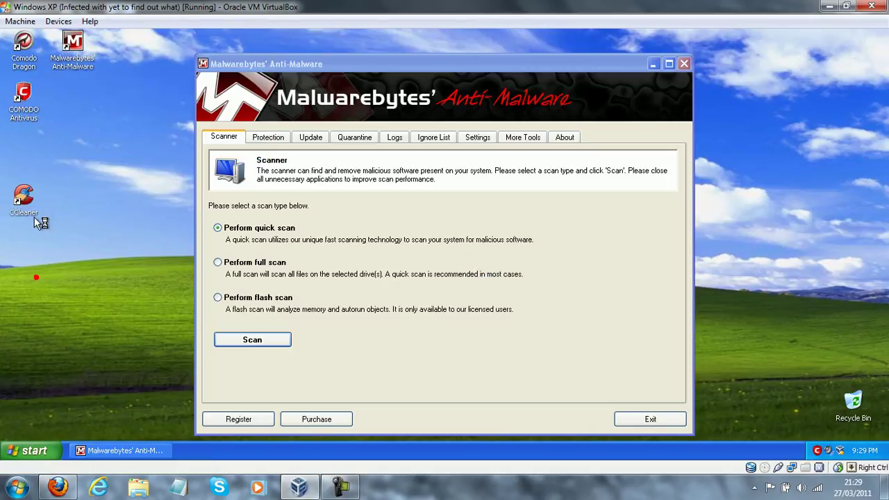
Step: Clean the system in CCleaner with the preselected Windows and application items, and close the program once cleaning completes
drag(28, 166, 28, 164)
double_click(23, 142)
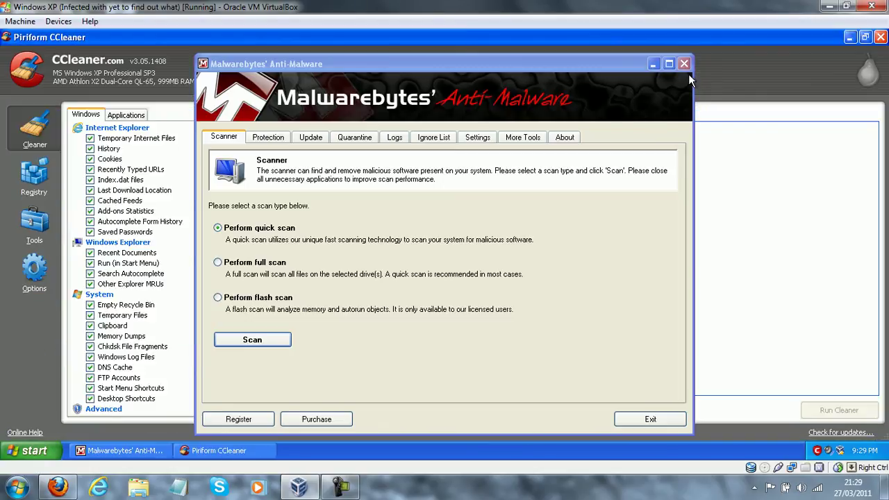
click(705, 44)
click(854, 411)
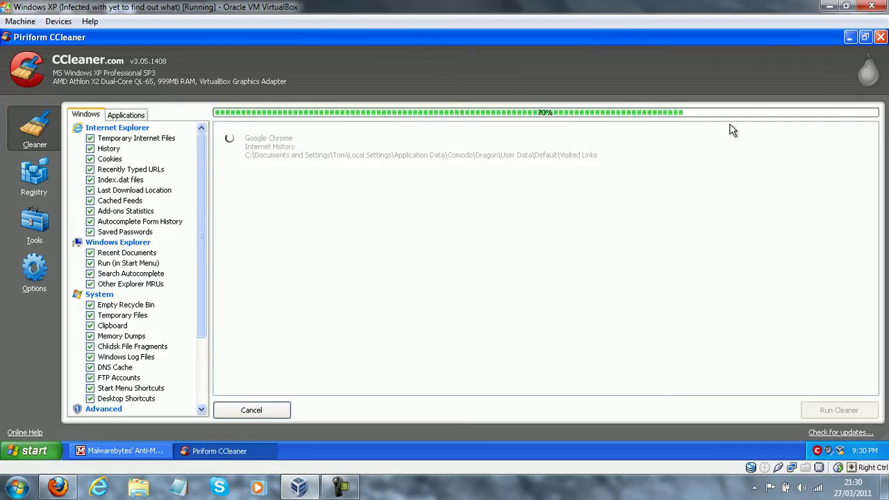
click(340, 486)
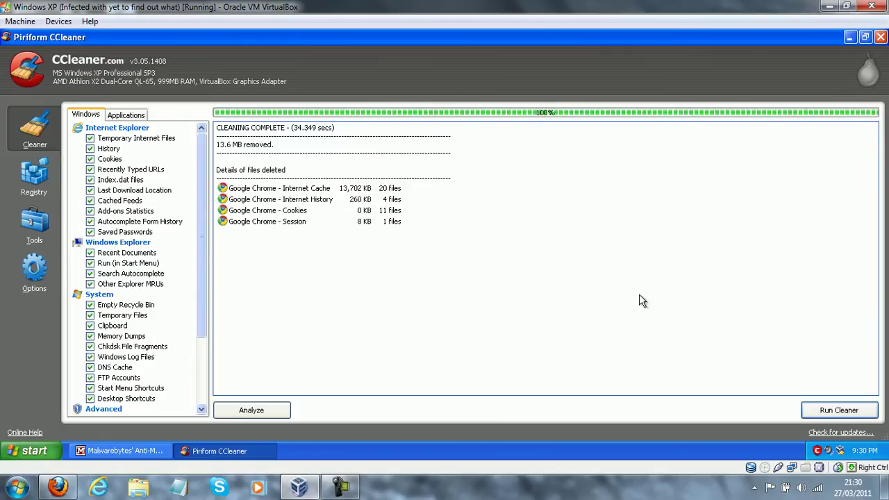
click(880, 37)
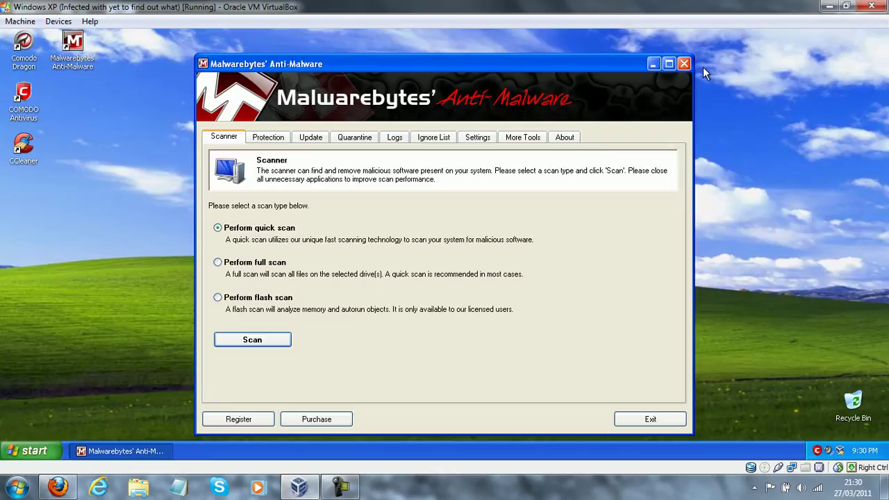
Step: Maximize Malwarebytes' Anti-Malware, check for database updates and acknowledge the result
click(670, 65)
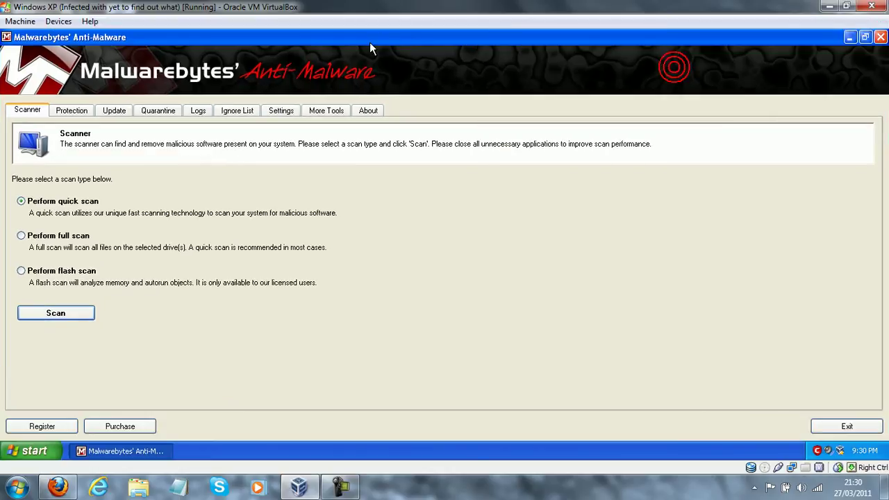
click(115, 111)
click(73, 239)
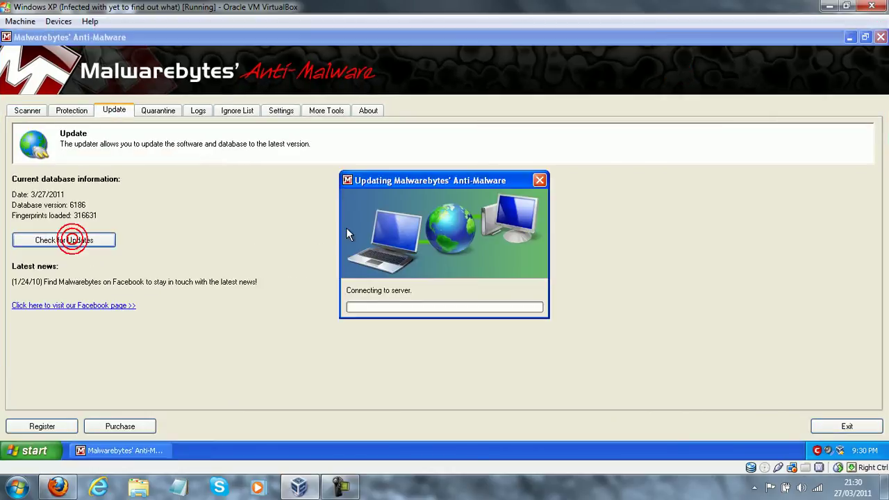
click(446, 278)
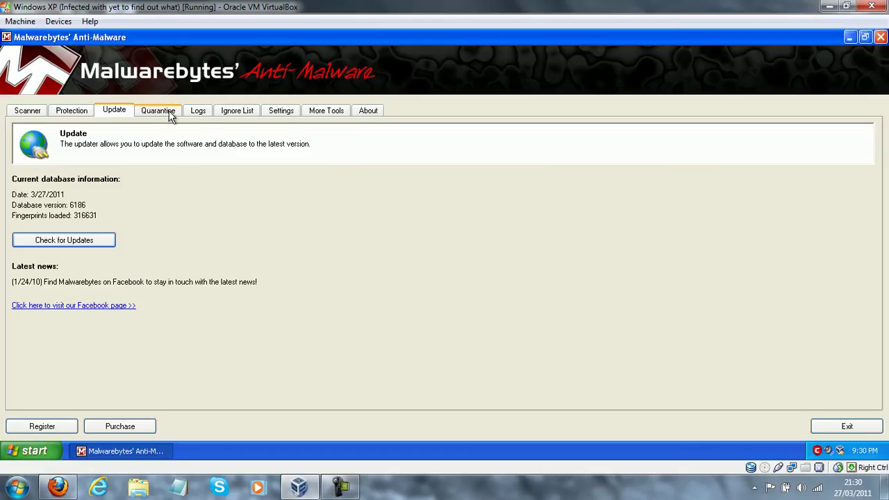
Step: Enable terminating Internet Explorer during threat removal and set the outdated database warning to 2 days in the general settings
click(292, 113)
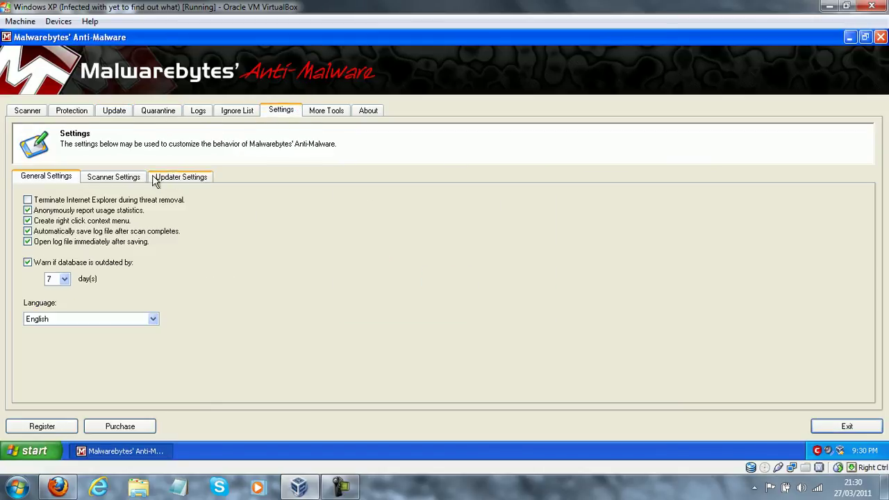
click(128, 199)
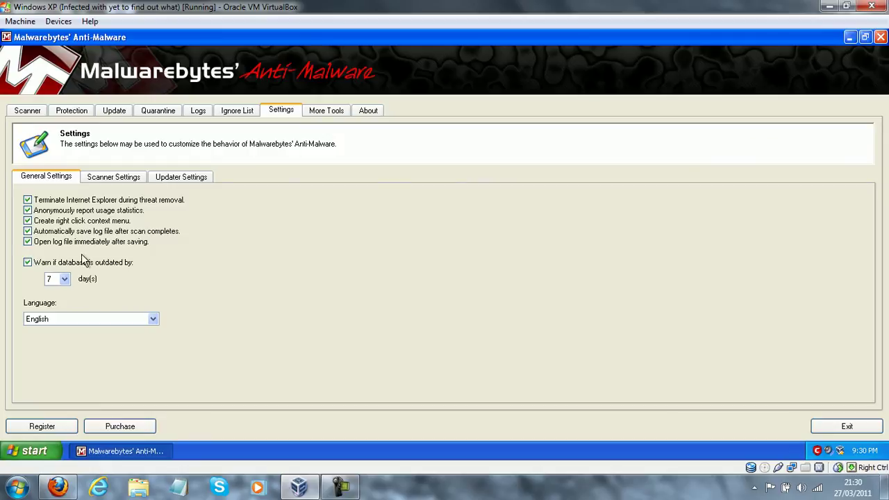
click(64, 279)
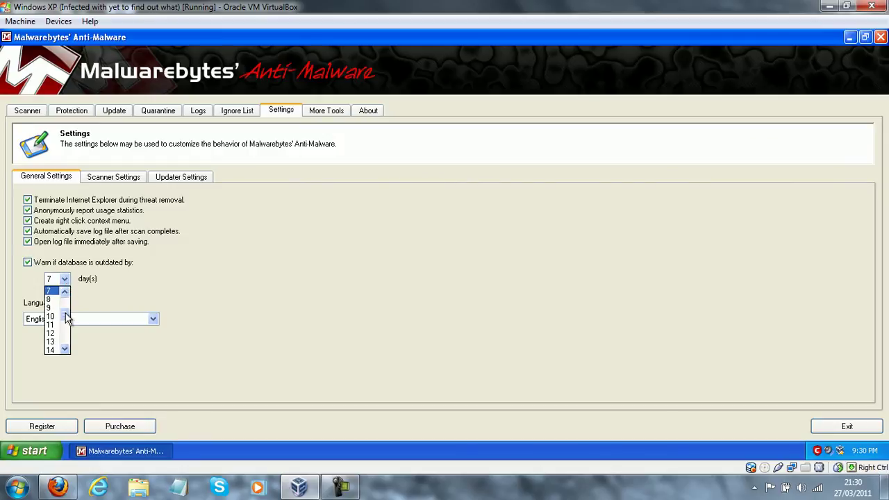
scroll(67, 312, up, 1)
click(48, 299)
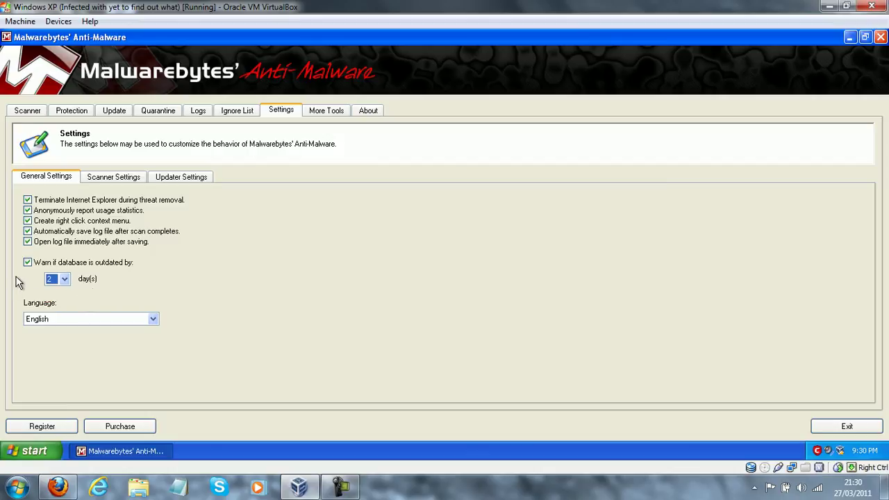
Step: Set the scanner actions for potentially unwanted programs and peer-to-peer software to "Show in results list and check for removal"
click(129, 177)
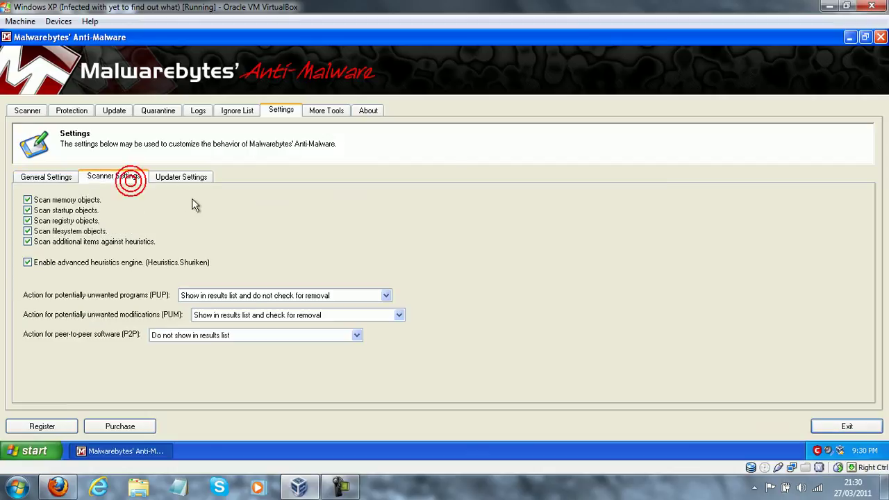
click(244, 301)
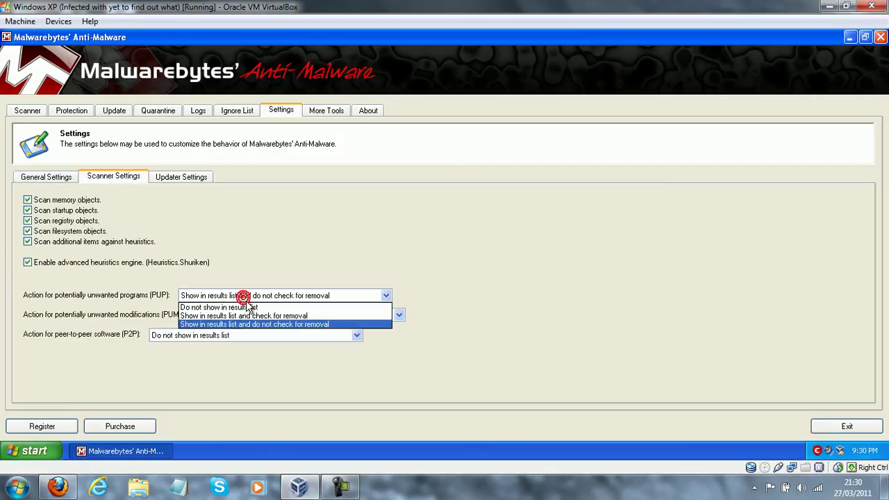
click(298, 316)
click(226, 335)
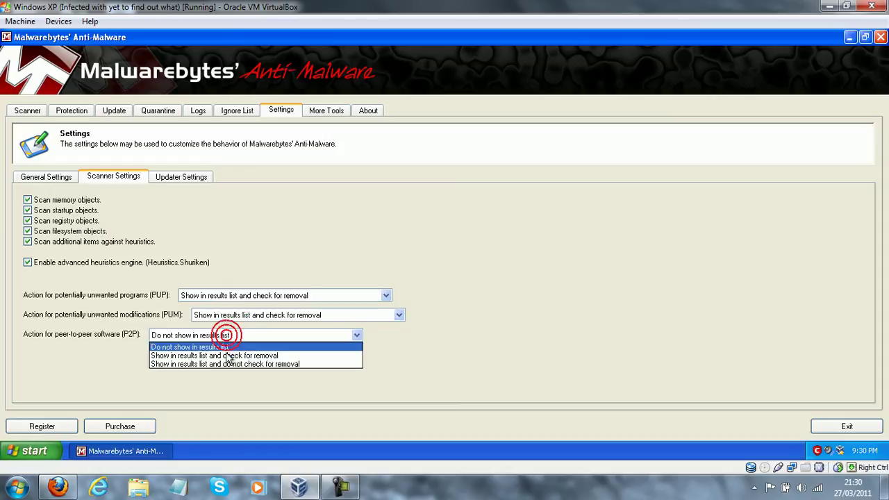
click(228, 360)
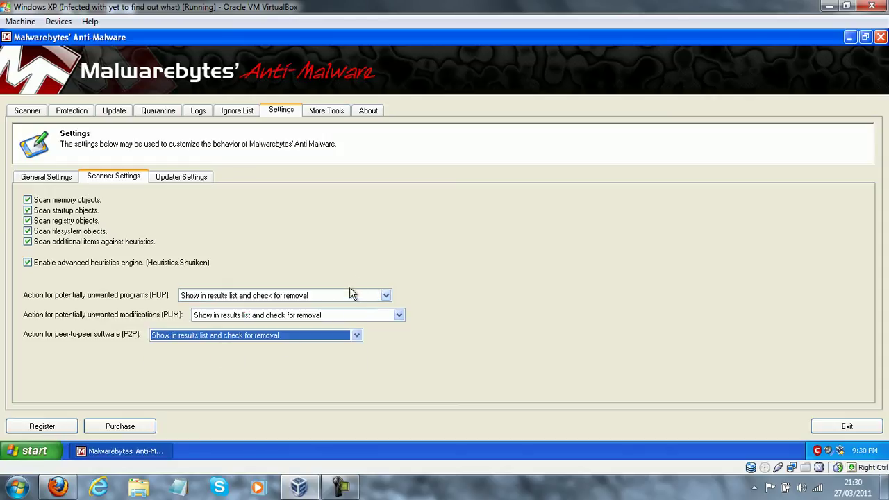
Step: Start a full Malwarebytes scan of the C:\ drive
click(23, 109)
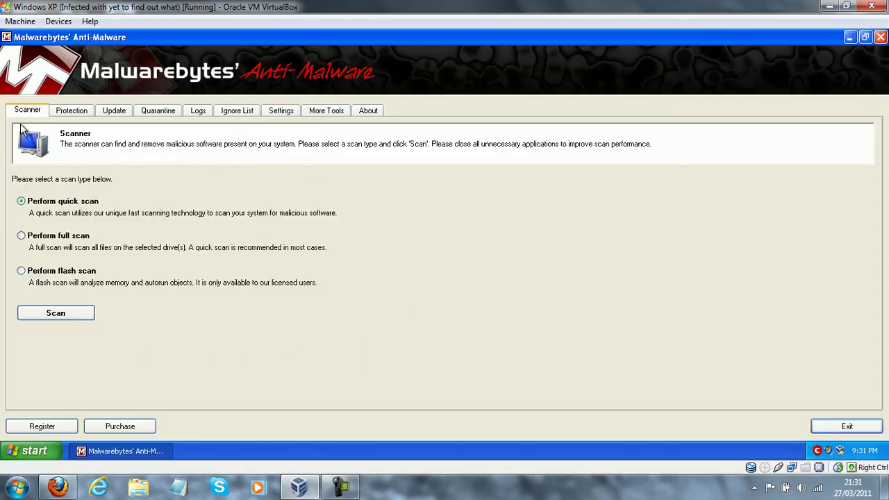
click(70, 235)
click(56, 313)
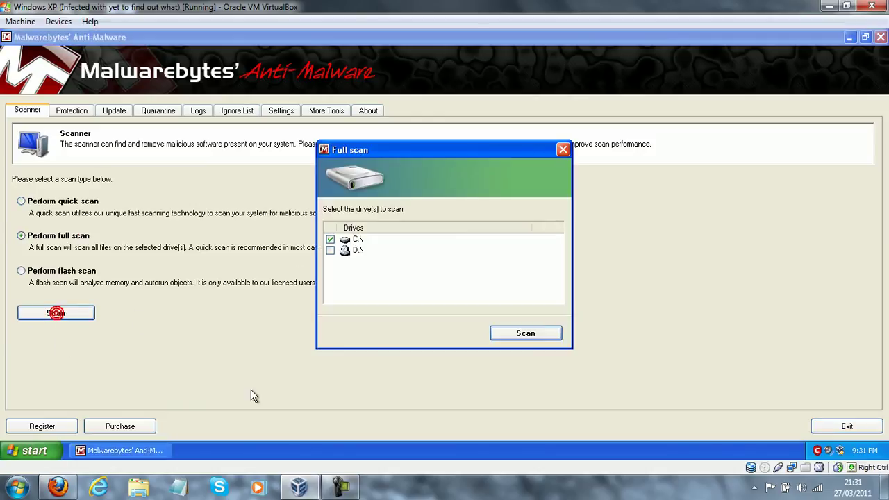
click(505, 332)
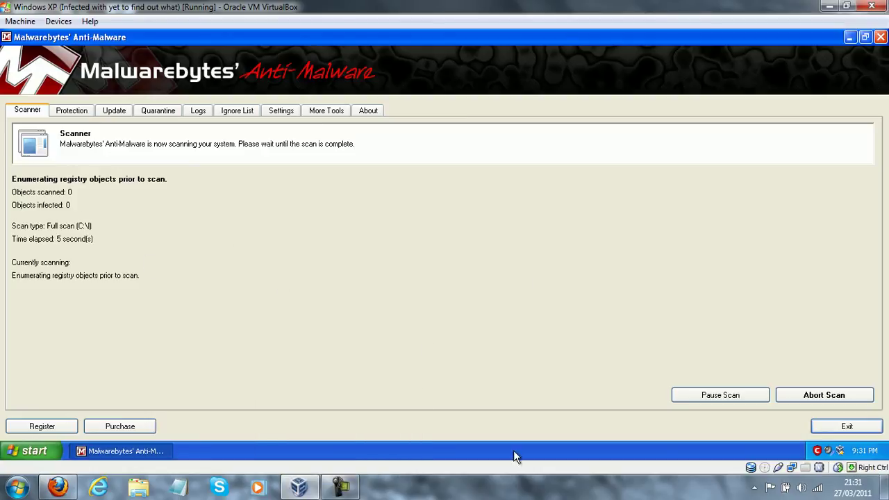
click(340, 486)
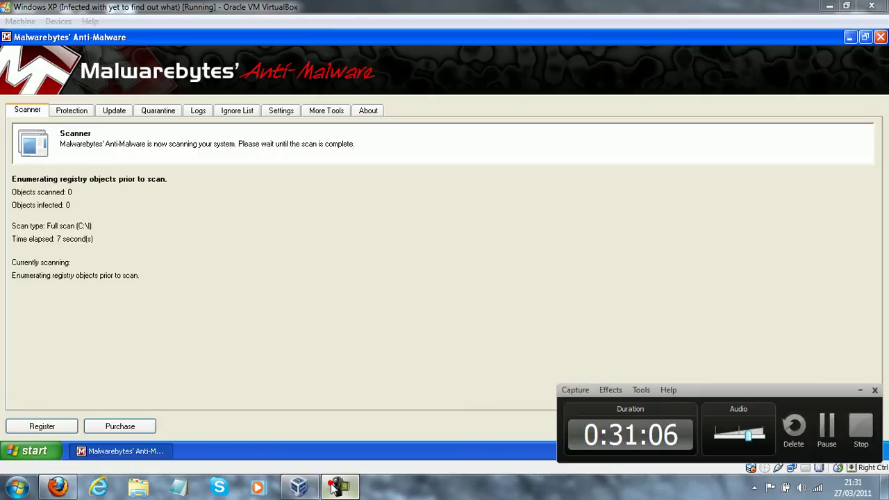
click(822, 425)
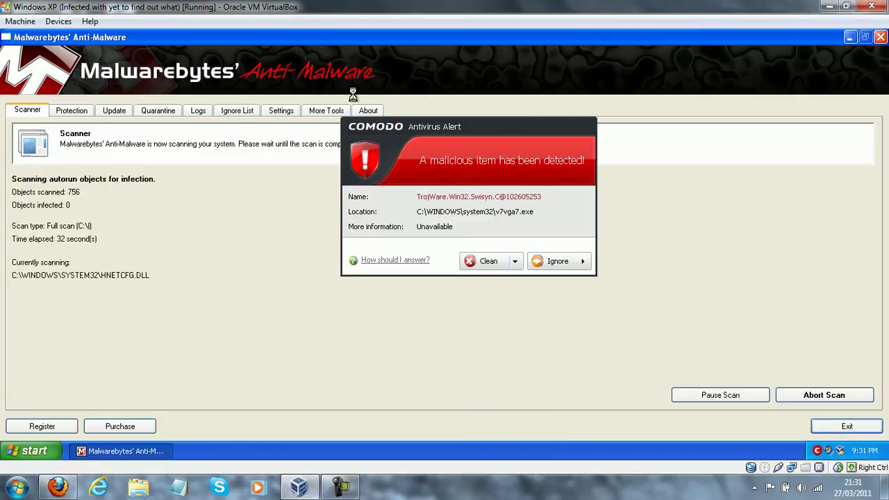
Step: Clean the malicious items flagged by COMODO Antivirus alerts during the scan, including v7vga7.exe and umandlgd.exe in system32
drag(454, 130, 412, 126)
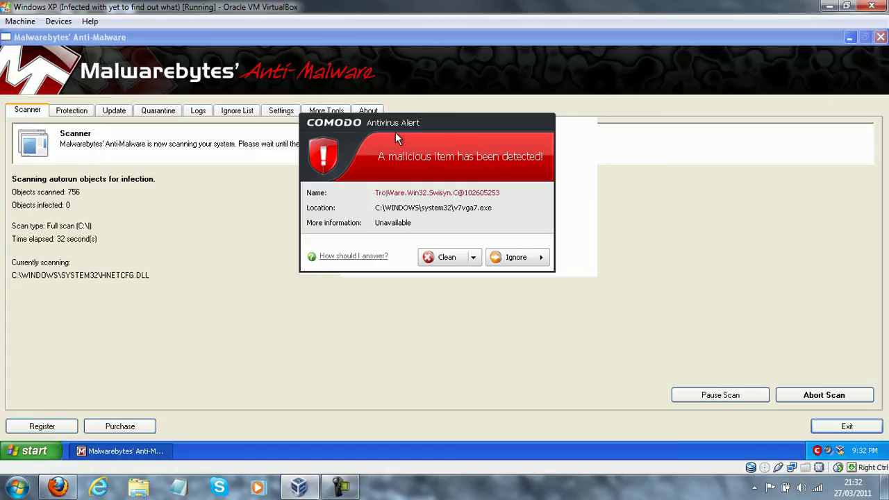
click(475, 258)
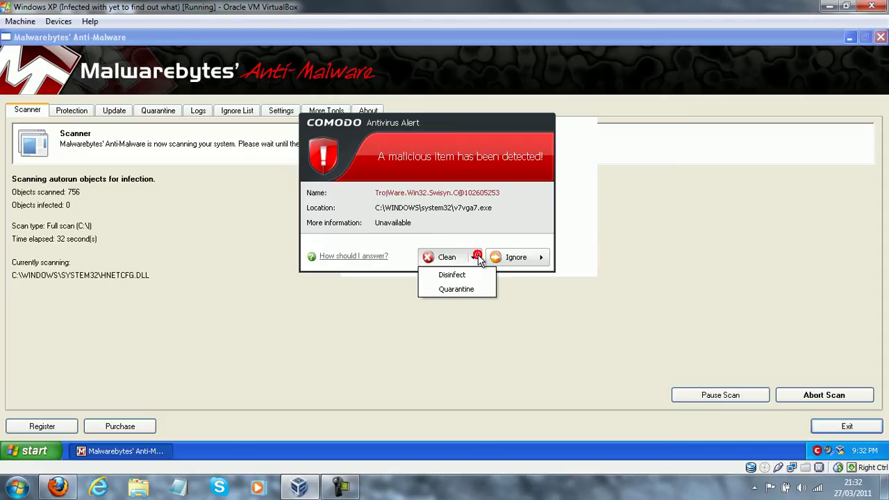
click(468, 224)
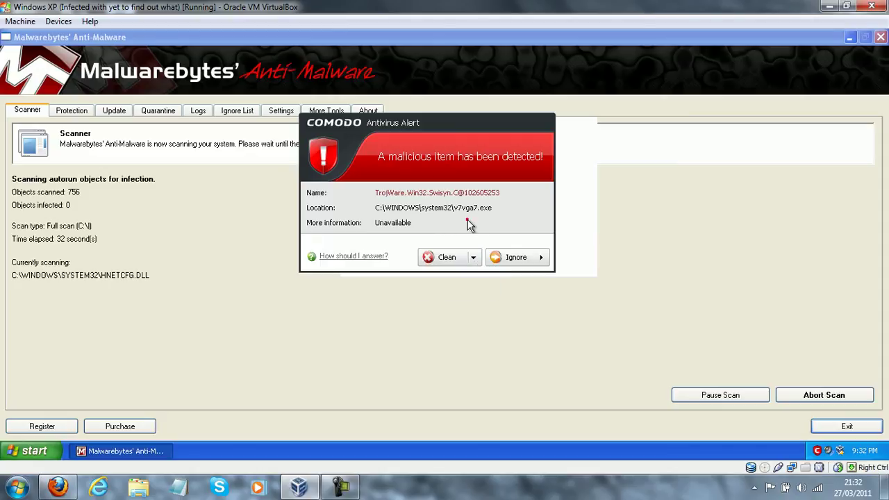
click(428, 255)
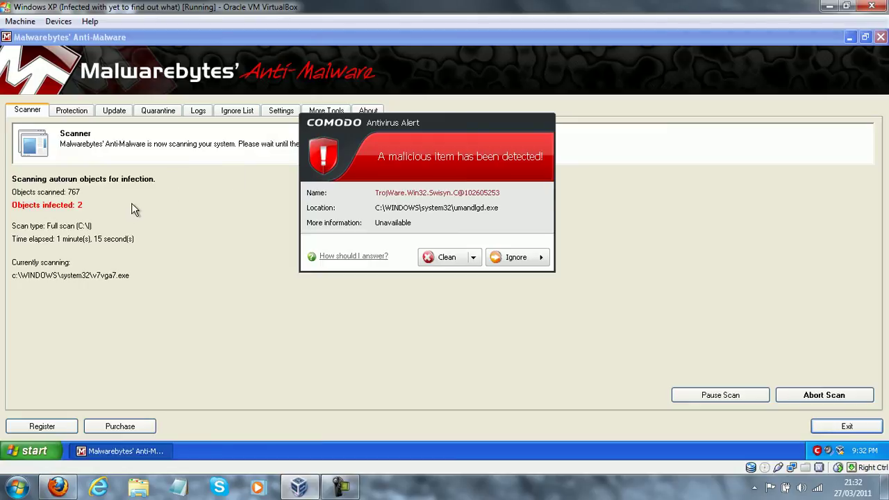
click(445, 256)
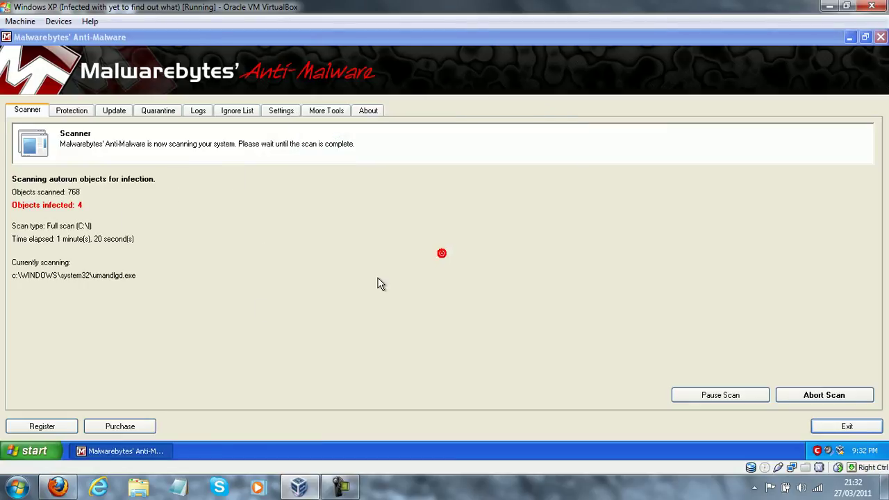
click(420, 253)
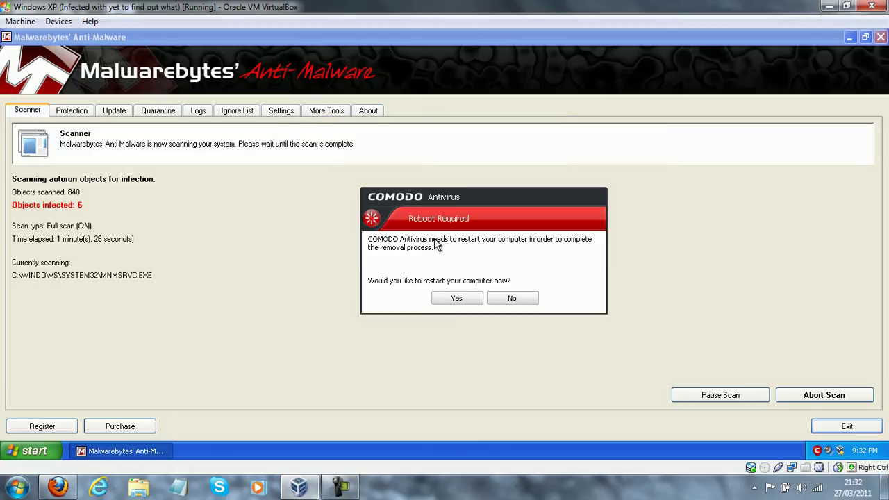
Step: Decline each COMODO Antivirus restart request and let the full Malwarebytes scan run to completion
click(518, 304)
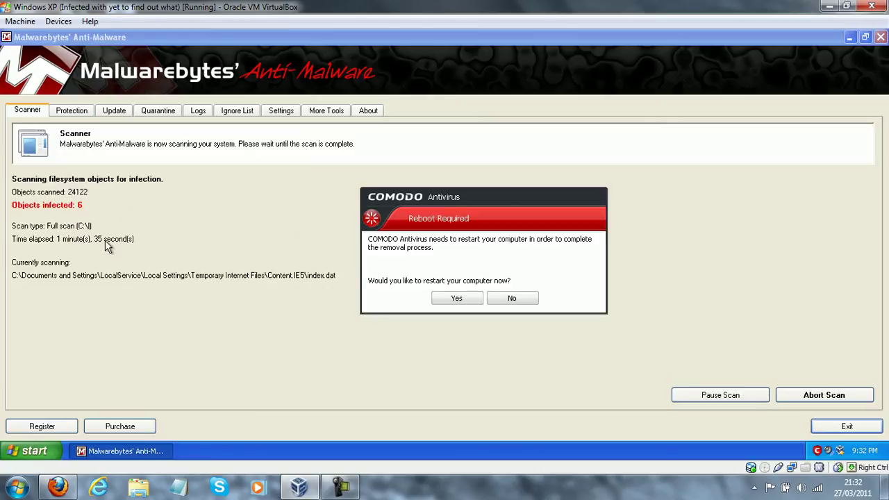
click(517, 300)
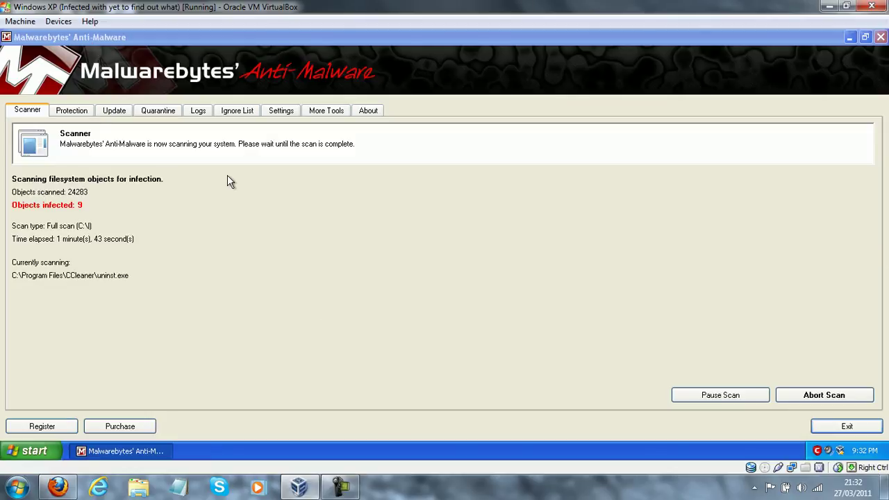
click(203, 209)
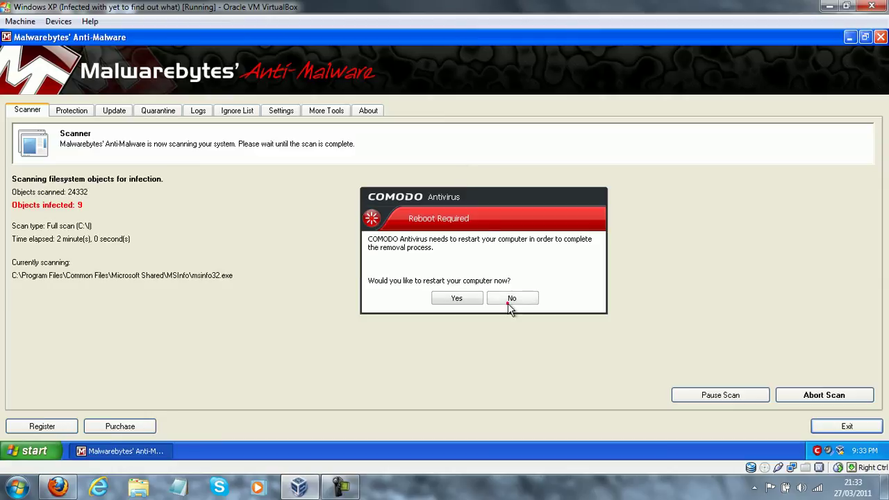
click(512, 300)
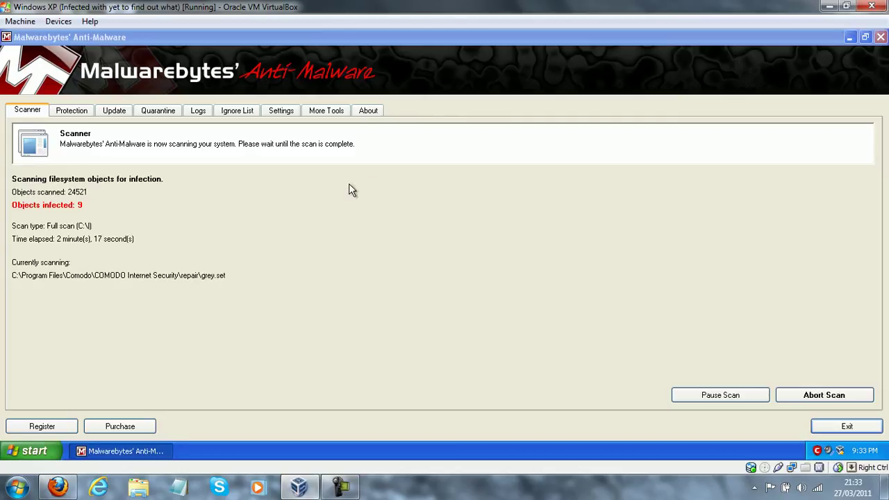
click(340, 489)
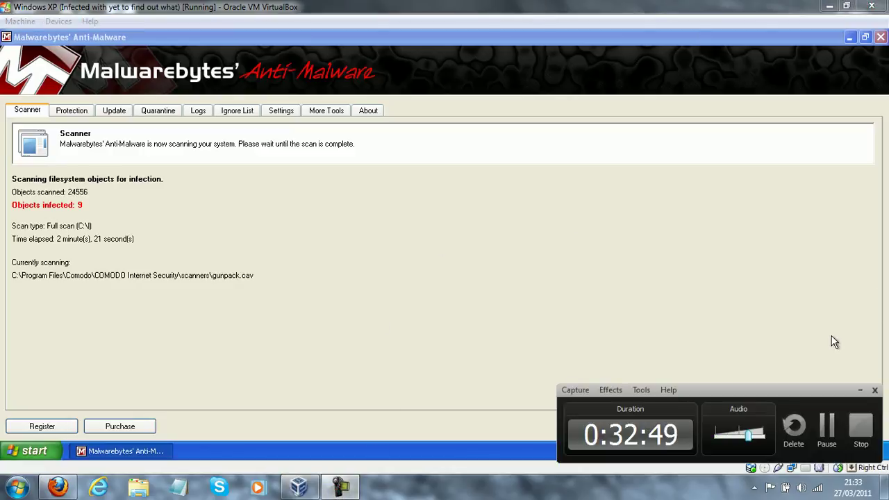
click(826, 427)
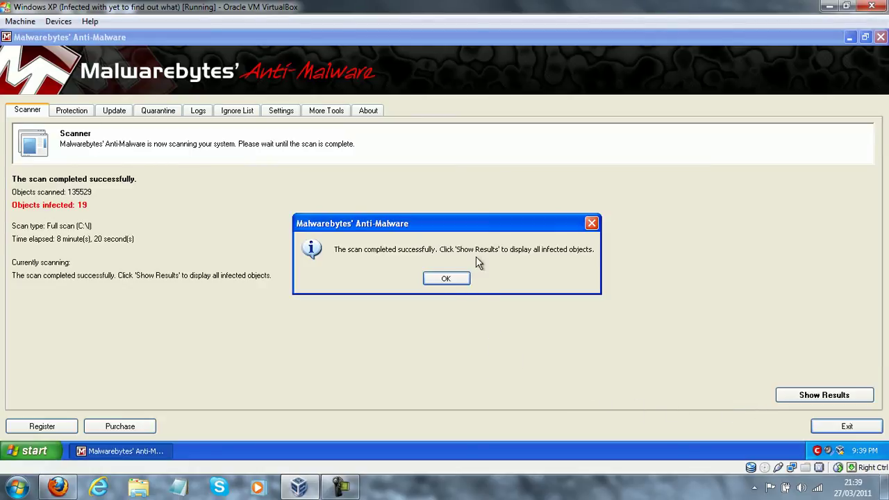
Step: Acknowledge the scan's completion, show the list of infected objects and widen the Item column to fit the full registry paths
click(447, 278)
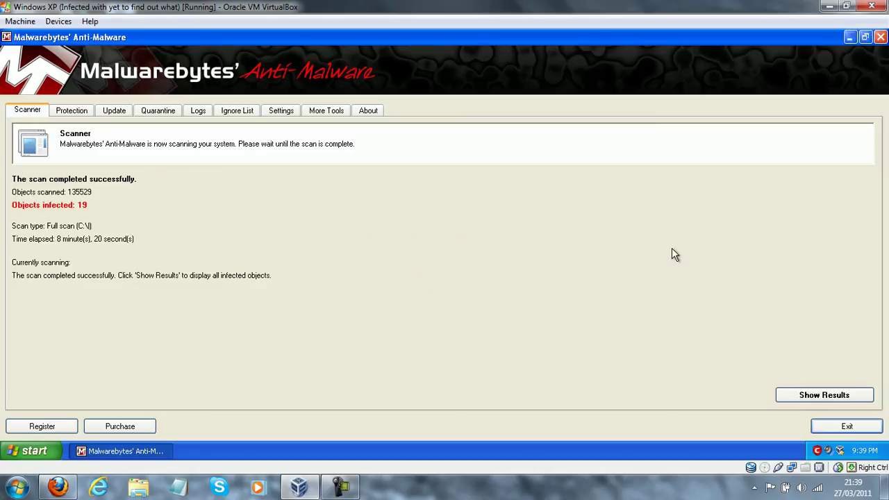
click(851, 395)
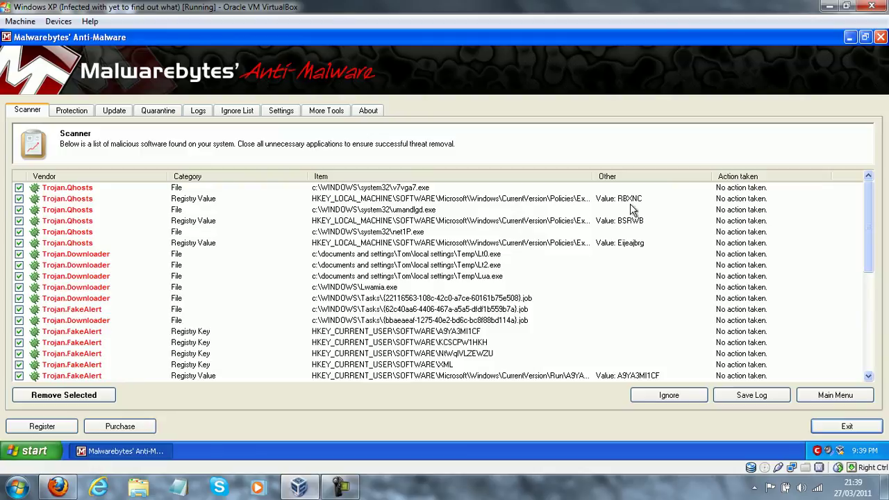
drag(596, 177, 764, 176)
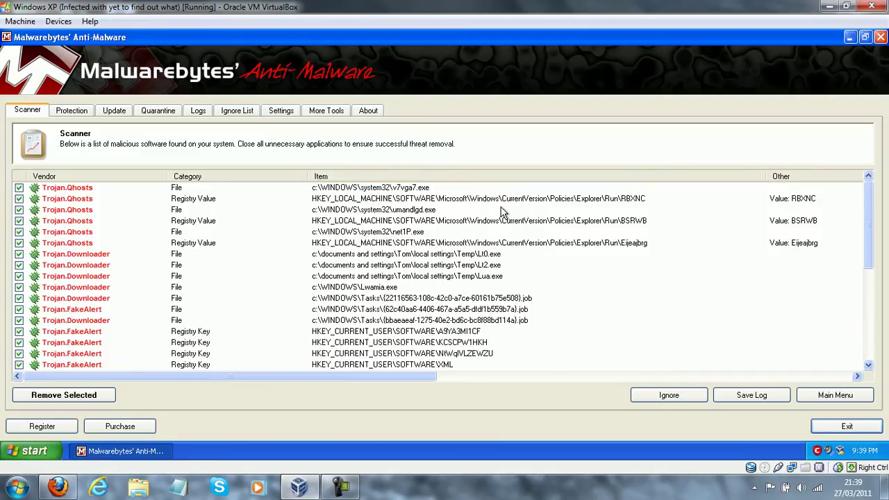
Step: Examine the detected Trojan.Qhosts files in system32 and the Trojan.Downloader and Trojan.FakeAlert job files in the Windows Tasks folder
click(341, 225)
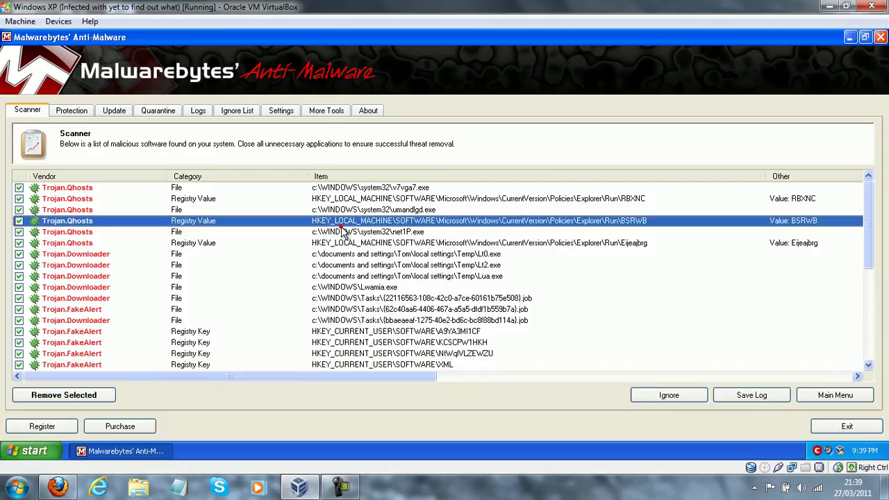
click(342, 232)
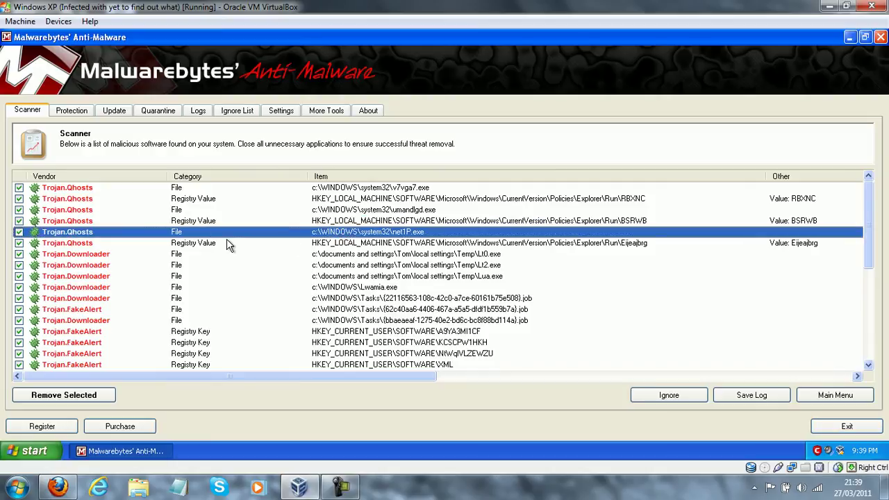
drag(868, 186, 865, 208)
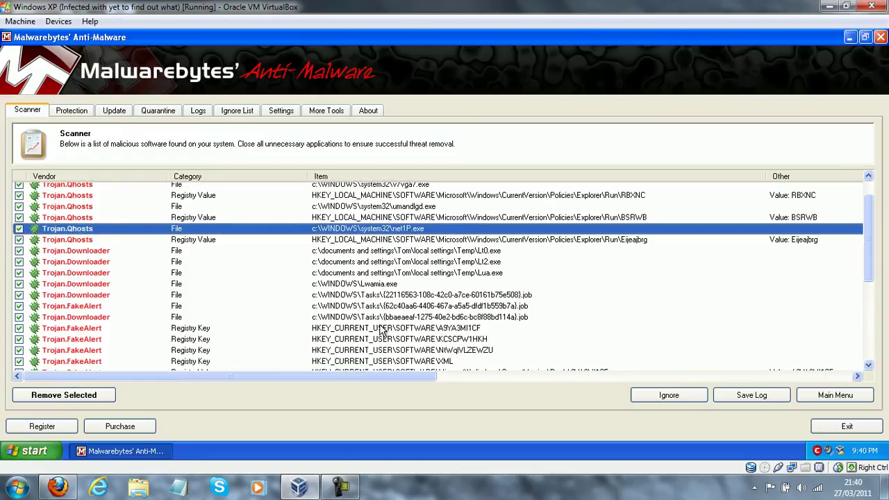
click(383, 297)
click(384, 308)
click(383, 319)
click(383, 308)
click(381, 297)
click(383, 307)
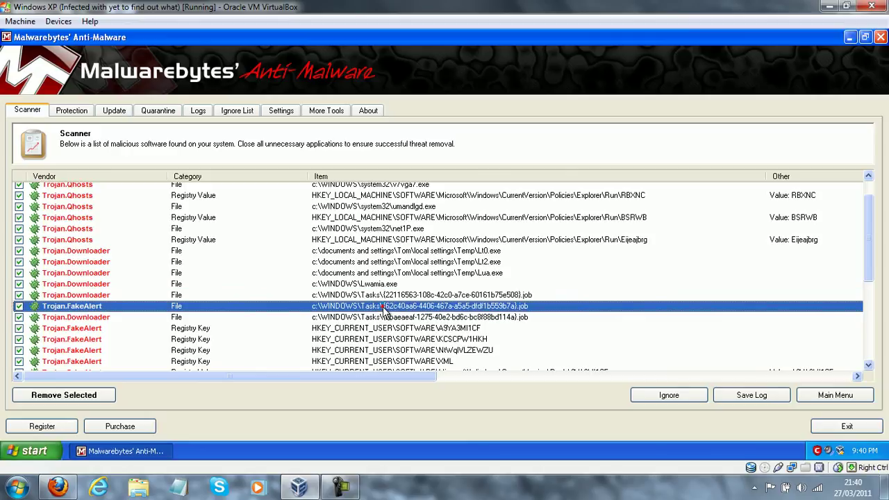
click(383, 319)
click(381, 298)
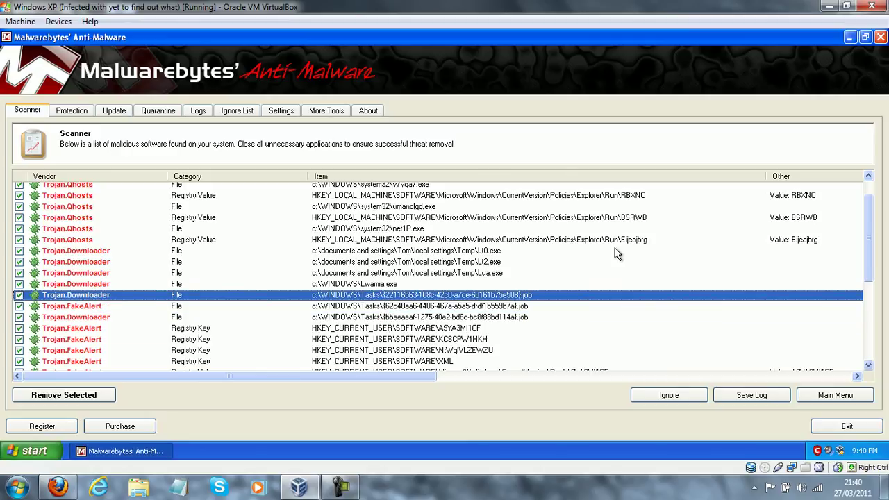
Step: Widen the Item column and examine the Trojan.FakeAlert registry entries and the Hijack.Zones key at the end of the results
drag(876, 222, 859, 337)
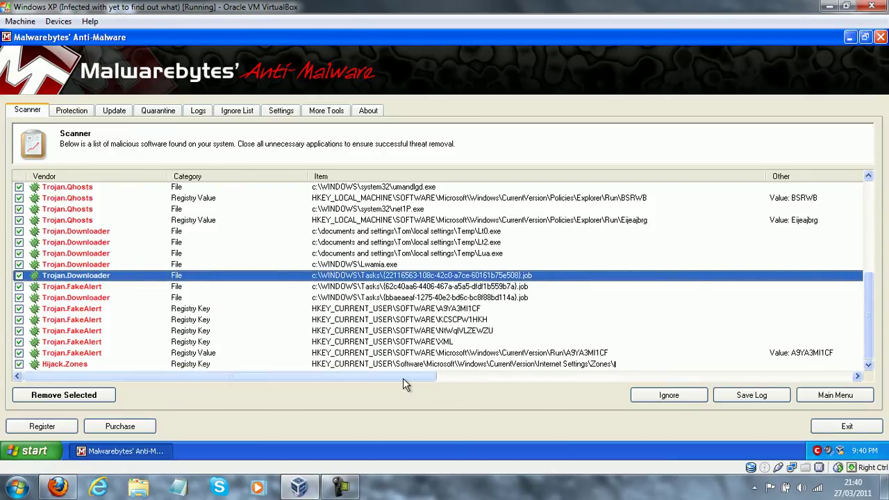
drag(767, 175, 802, 176)
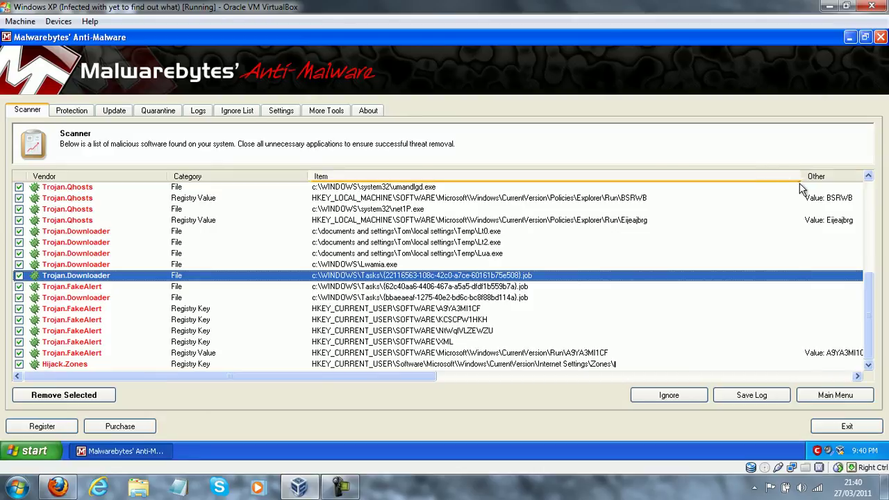
click(604, 365)
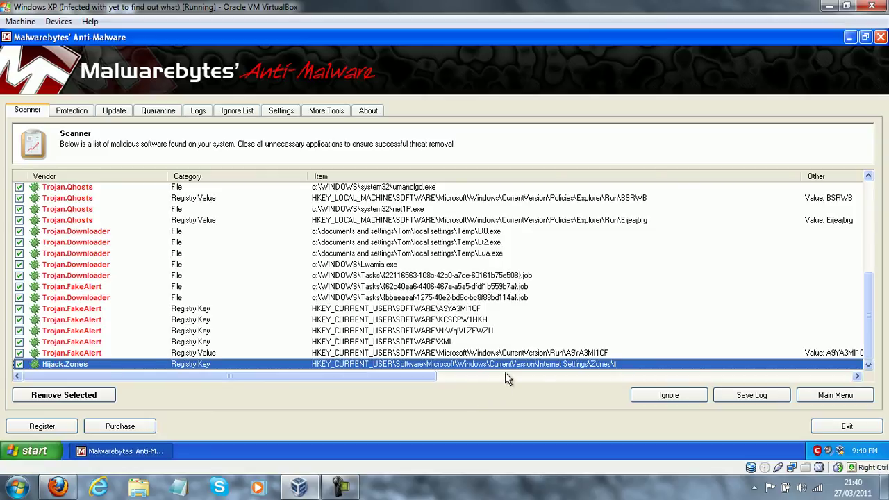
click(594, 353)
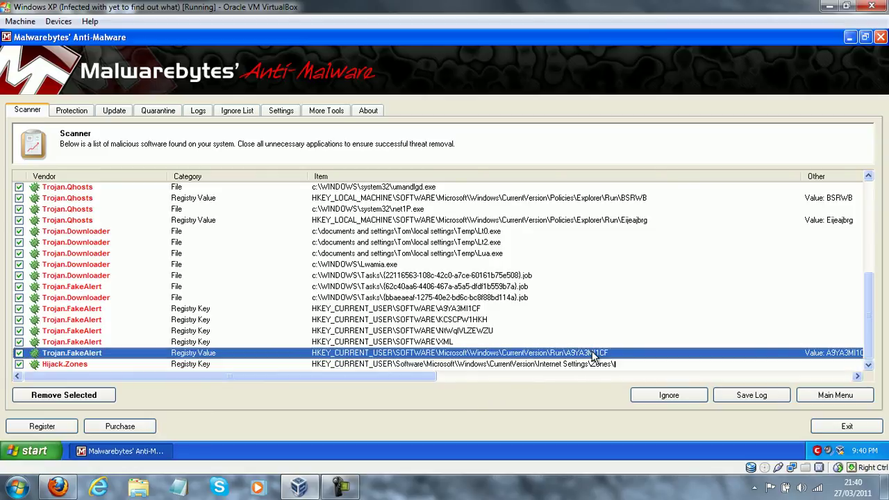
click(460, 309)
click(460, 320)
click(459, 330)
click(460, 342)
click(461, 353)
click(466, 367)
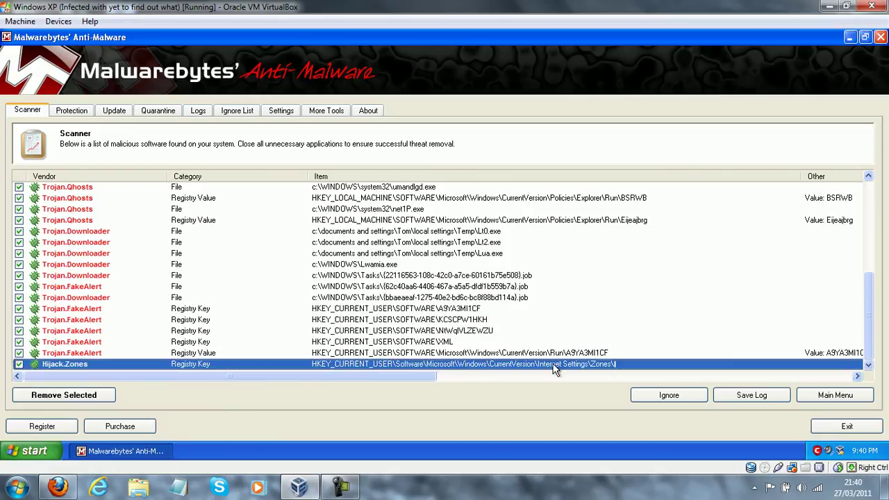
click(876, 327)
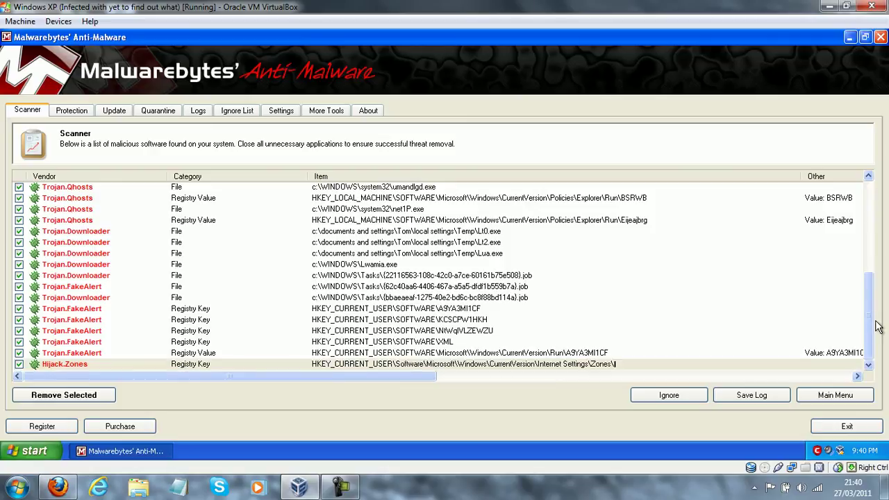
Step: Remove all checked detections, close the Malwarebytes scan log and accept the restart to complete the removal
drag(868, 327, 850, 121)
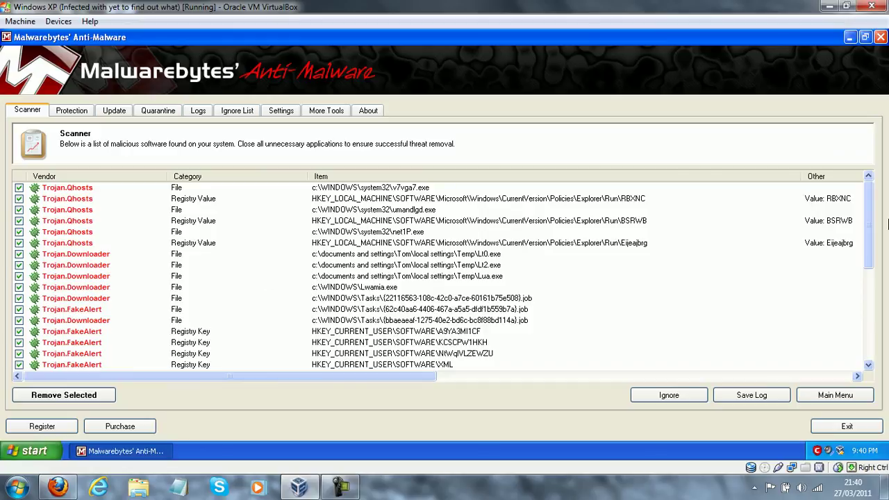
scroll(869, 246, down, 1)
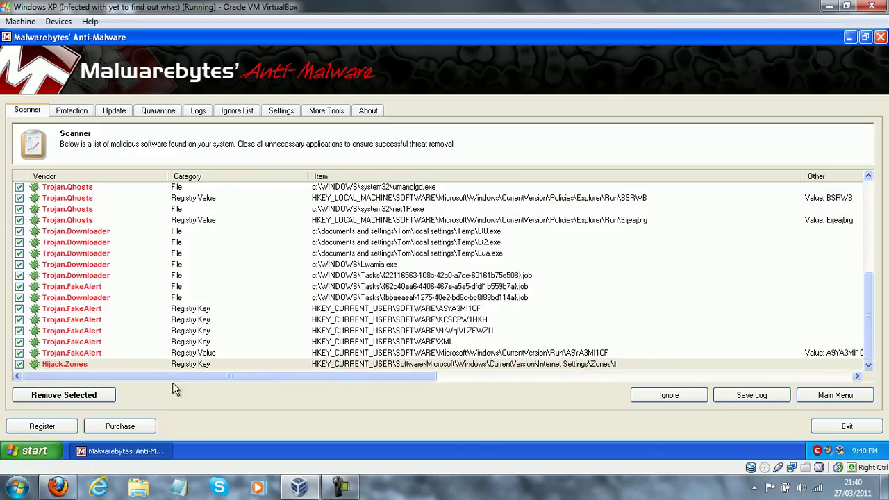
click(66, 397)
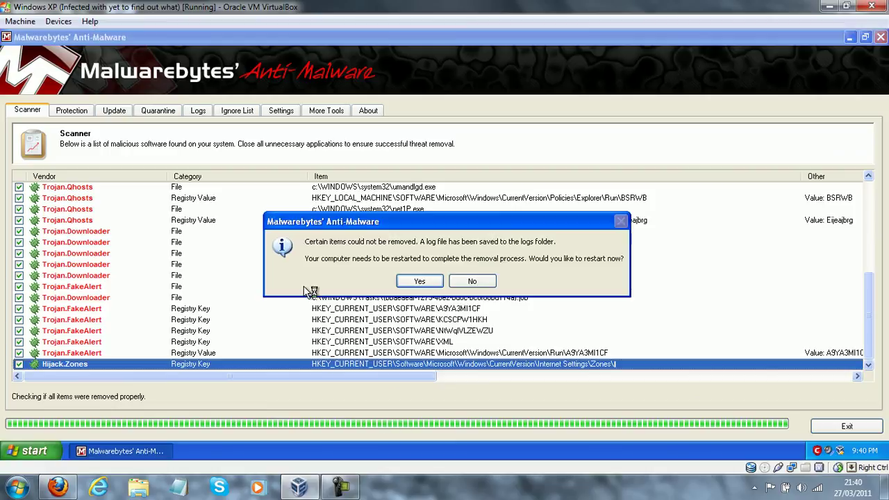
key(n)
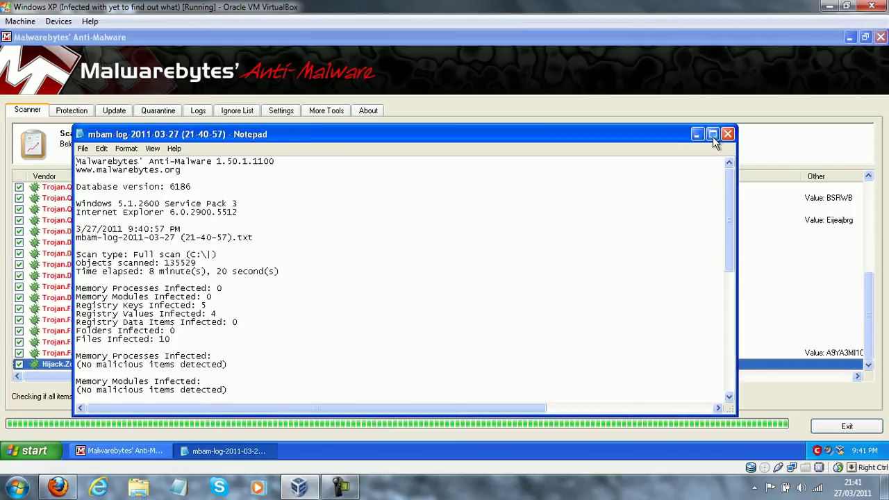
click(725, 132)
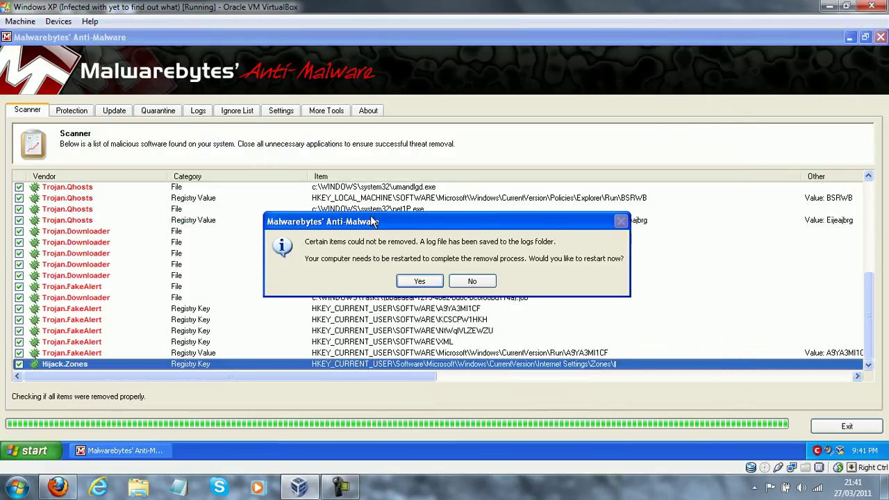
click(416, 282)
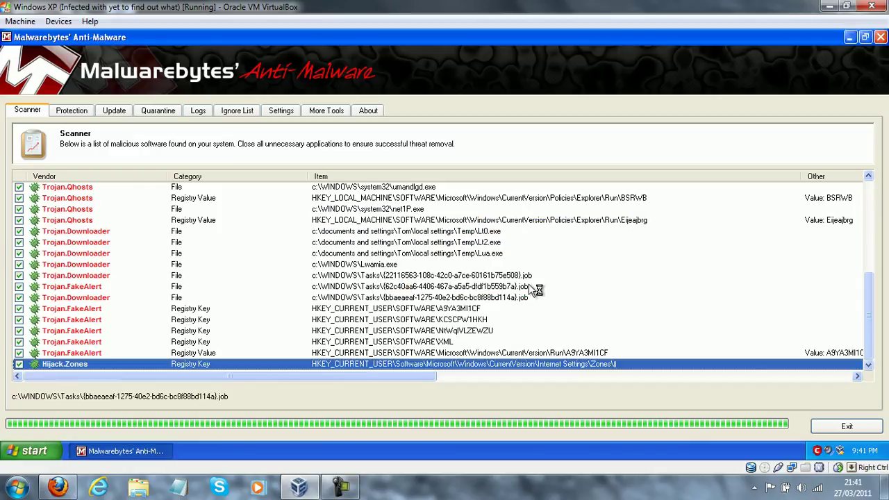
click(340, 486)
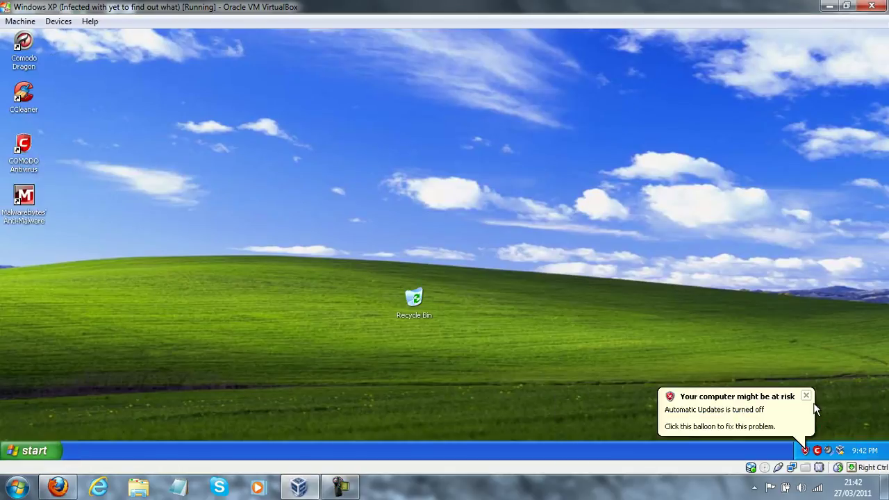
Step: Dismiss the Automatic Updates security balloon and move the Recycle Bin to the lower-right corner of the desktop
click(806, 395)
click(432, 303)
drag(819, 393, 821, 394)
click(727, 368)
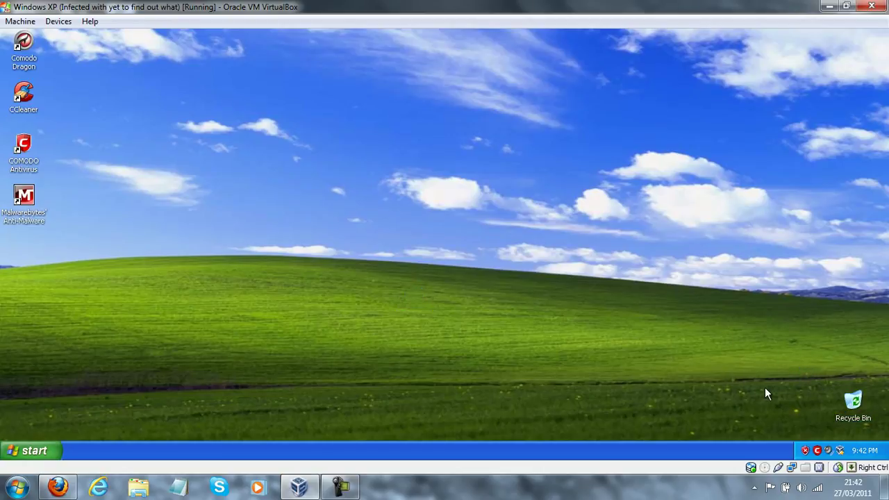
Step: Open Task Manager maximized, sort the processes by image name and check them for anything suspicious, including svchost.exe and cmdagent.exe
right_click(781, 449)
click(814, 410)
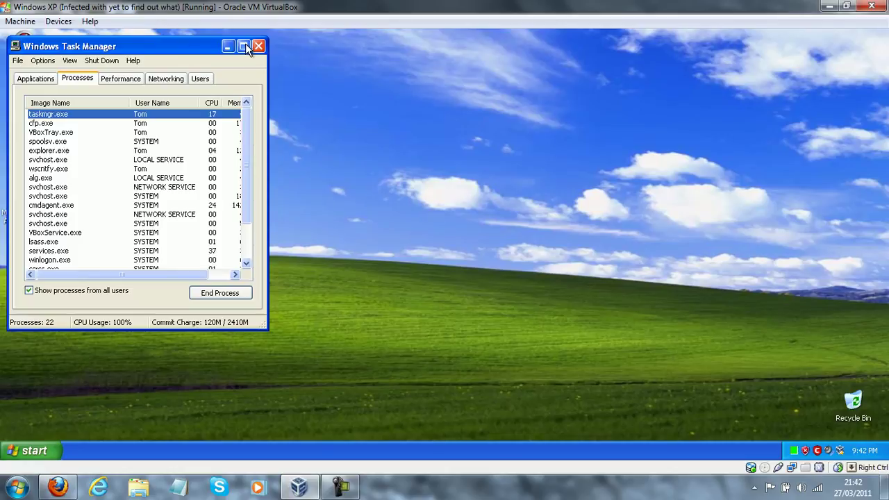
click(243, 46)
click(46, 93)
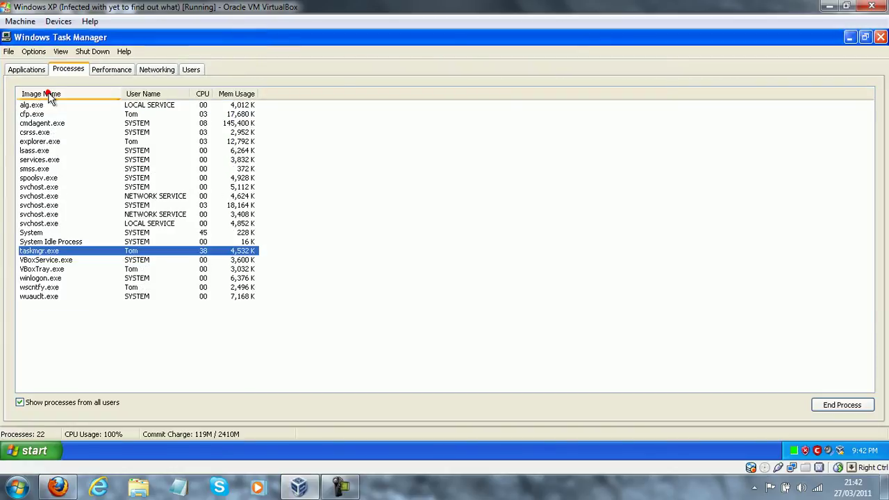
click(52, 123)
click(55, 223)
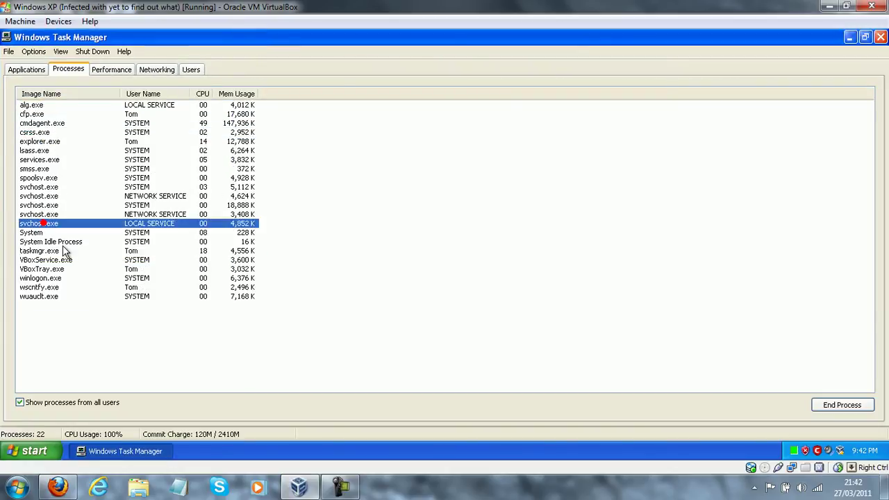
click(169, 123)
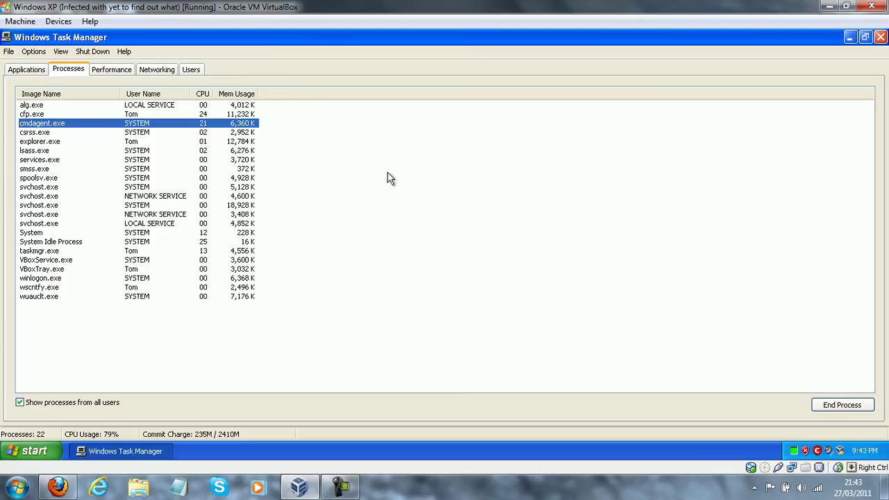
Step: Sort the processes by highest CPU usage, inspect the running entries and close Task Manager
click(200, 95)
click(199, 95)
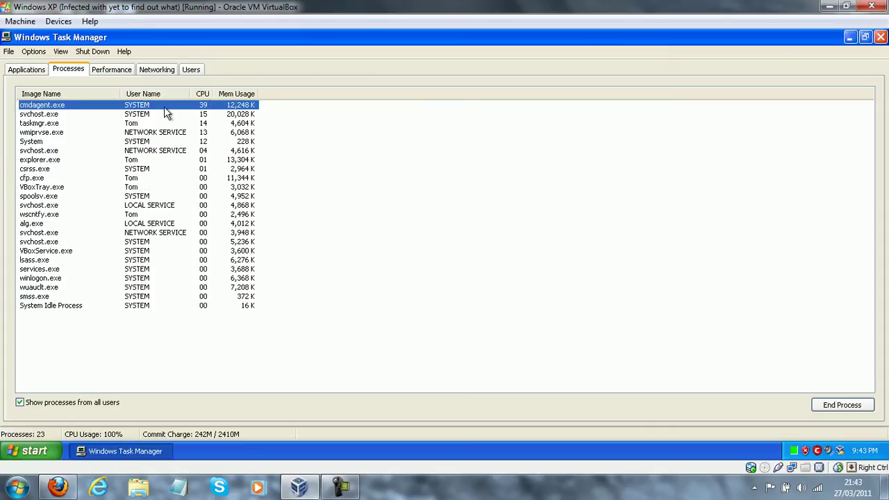
click(88, 208)
click(84, 275)
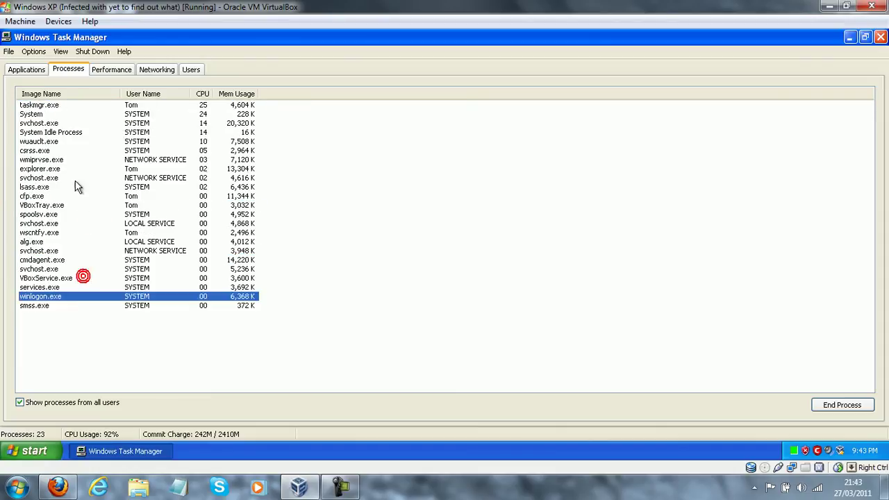
click(75, 117)
click(74, 108)
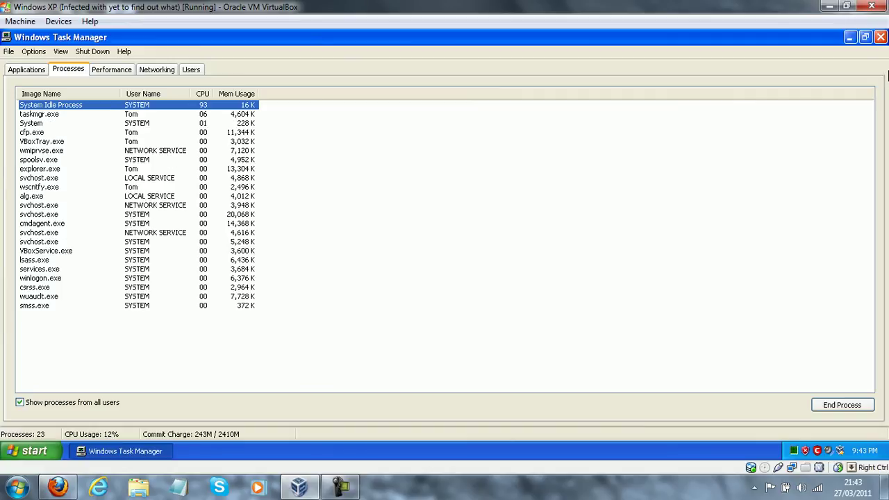
click(879, 37)
drag(528, 177, 625, 292)
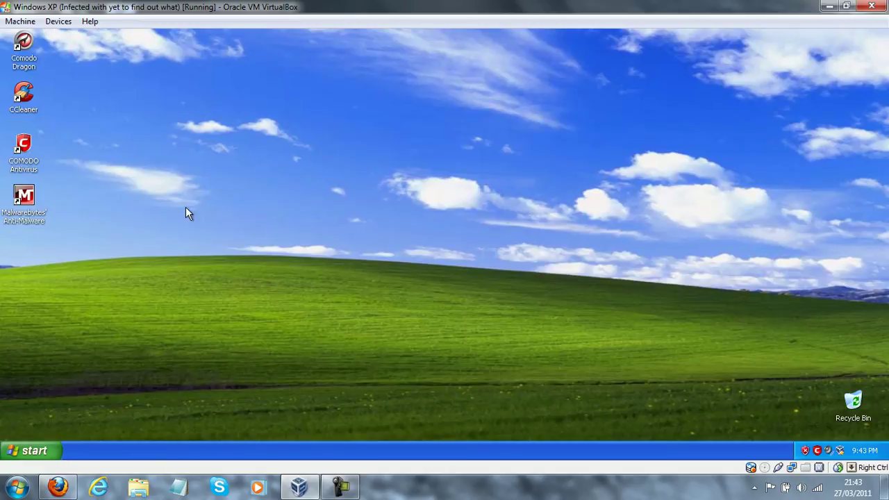
click(17, 201)
click(106, 238)
Step: Open My Computer in a maximized window
click(21, 452)
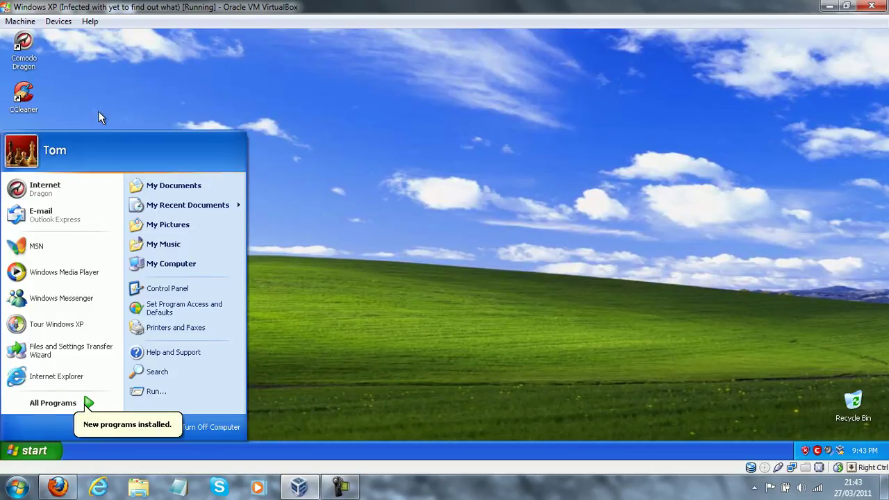
click(237, 262)
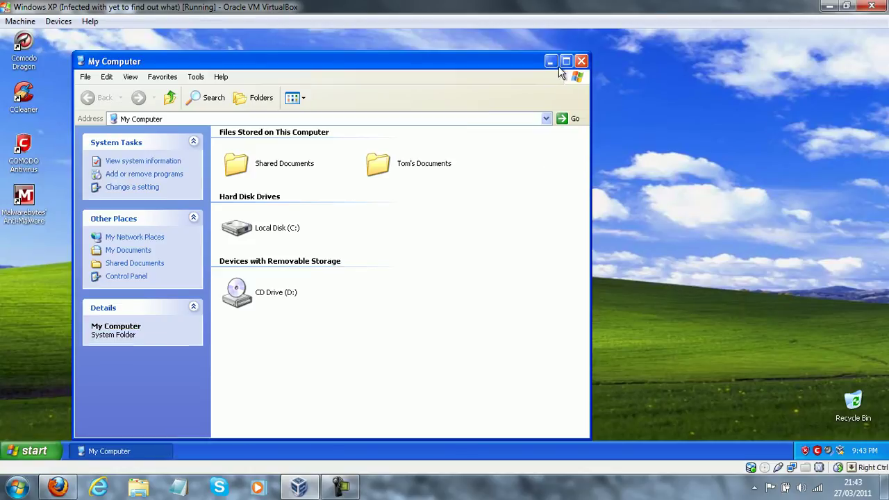
click(562, 64)
Step: Set Folder Options to show hidden files and folders, file extensions and protected operating system files, confirming the warning
click(121, 52)
click(132, 104)
click(57, 67)
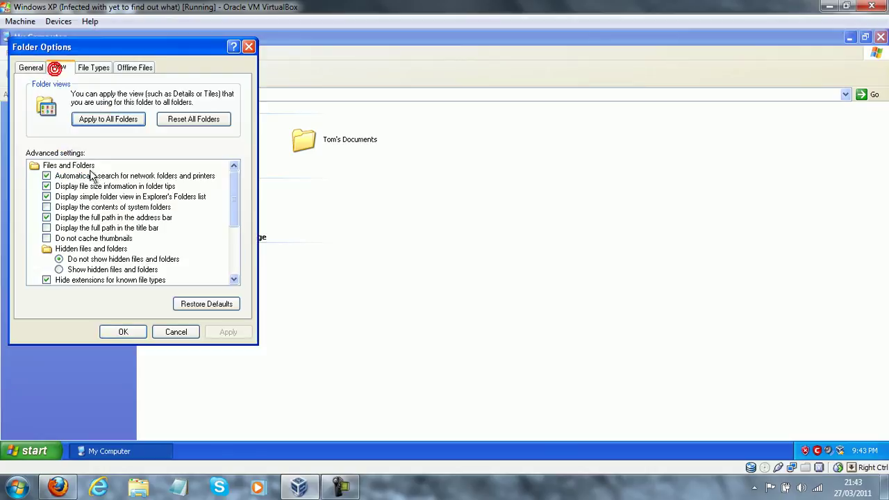
click(91, 272)
drag(236, 197, 229, 217)
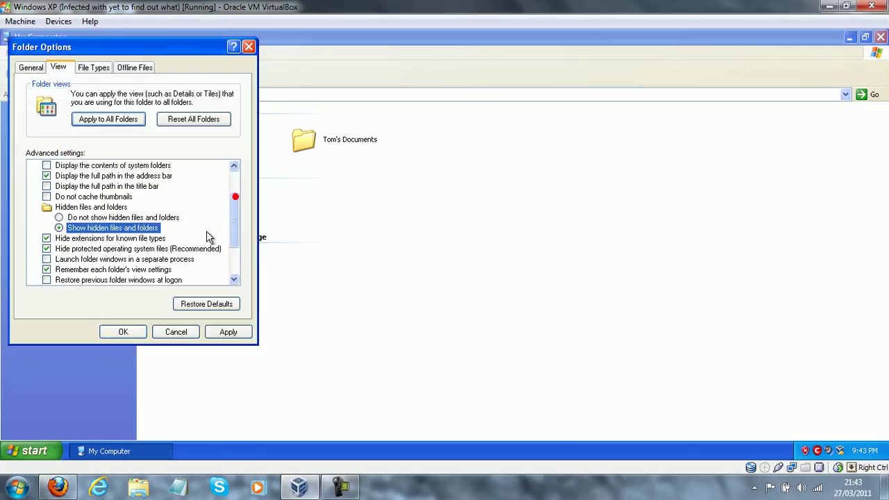
click(132, 238)
click(131, 248)
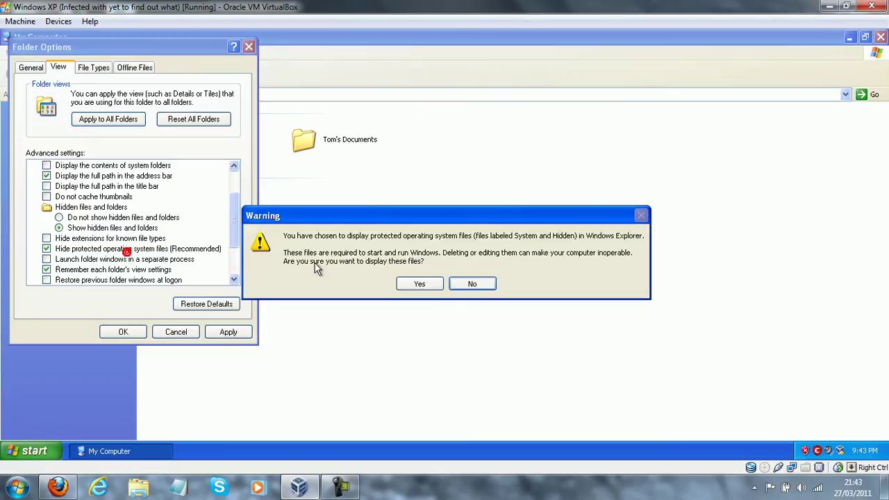
click(408, 284)
click(236, 332)
click(125, 332)
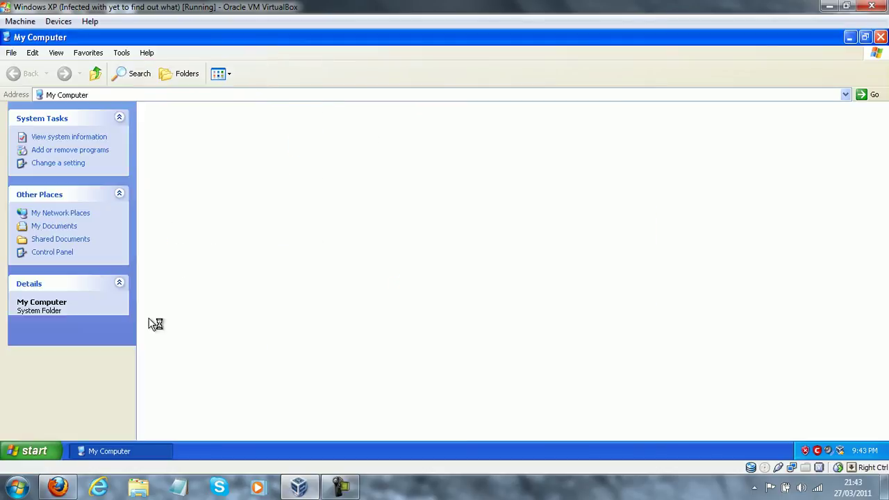
Step: Open the C: drive and its WINDOWS folder, revealing the hidden contents of each
double_click(185, 200)
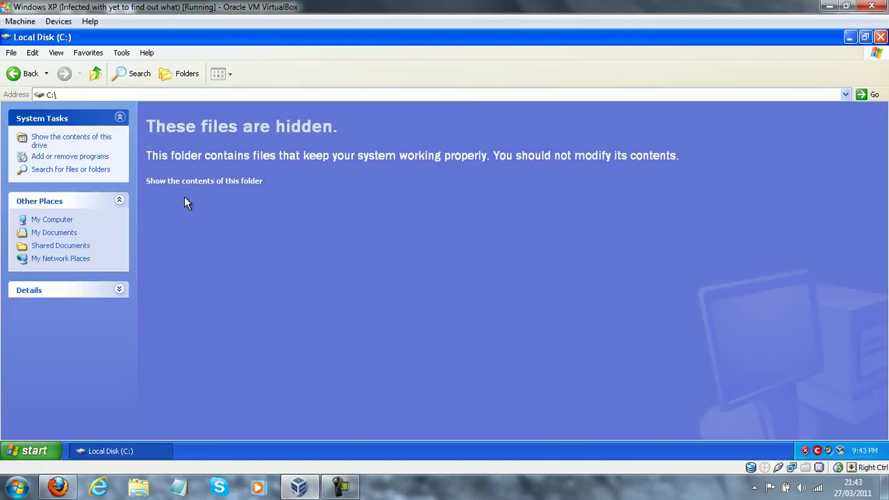
click(186, 182)
click(192, 156)
double_click(192, 155)
click(206, 186)
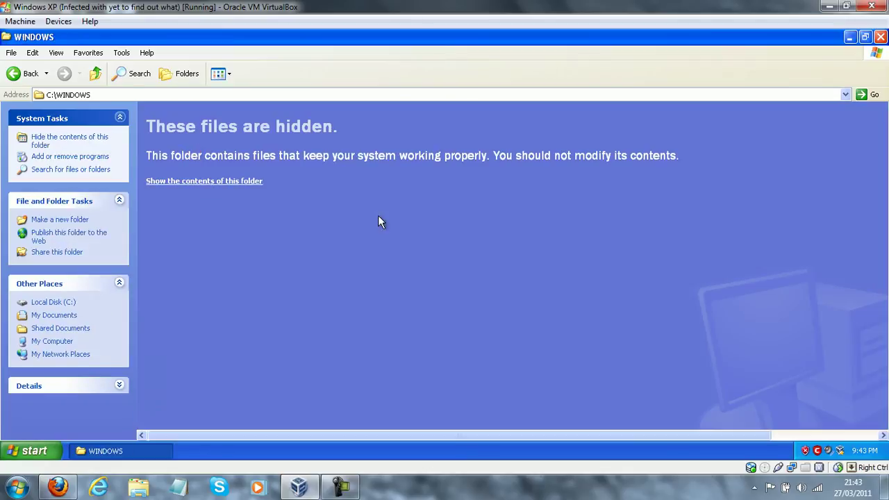
Step: Open the system32 folder, reveal its hidden contents and look through the files to the end of the list
double_click(309, 226)
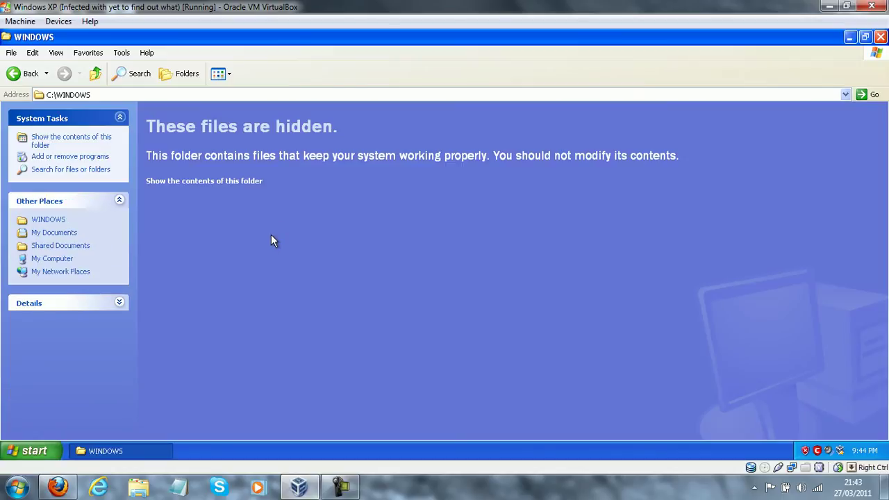
click(238, 183)
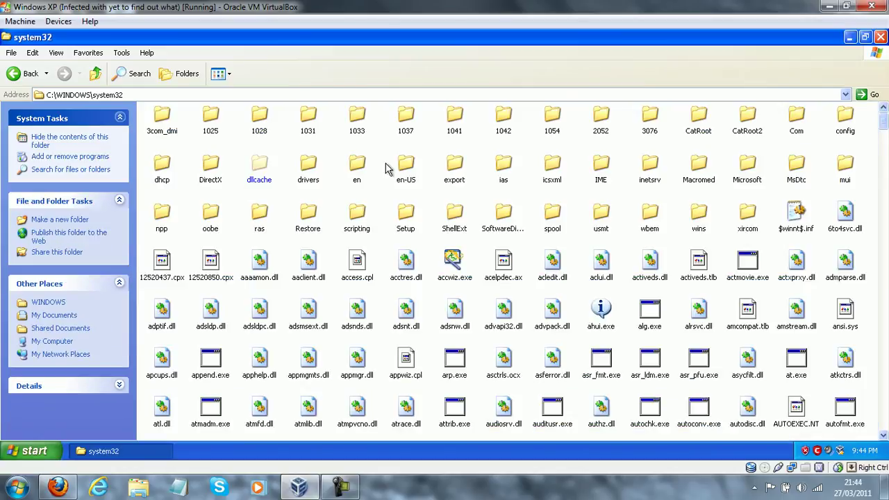
drag(879, 125, 885, 421)
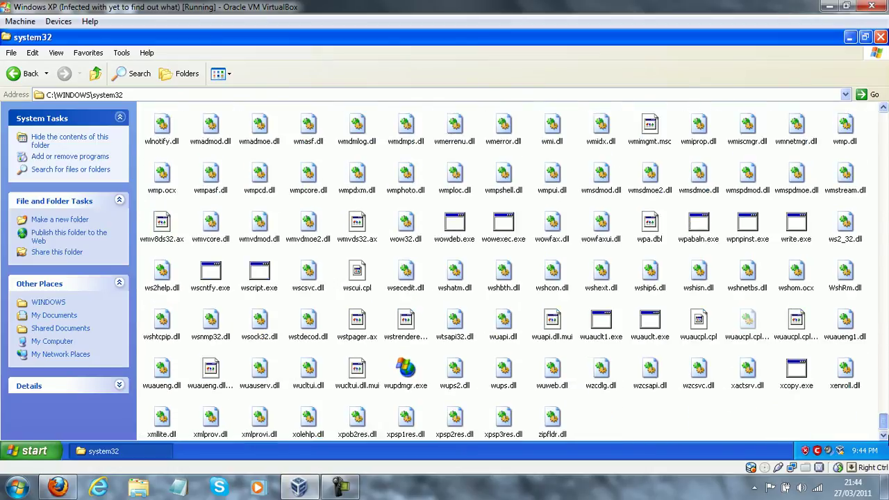
Step: Go back to the C: drive and check the user profile's Local Settings\Application Data folder under Documents and Settings
click(23, 73)
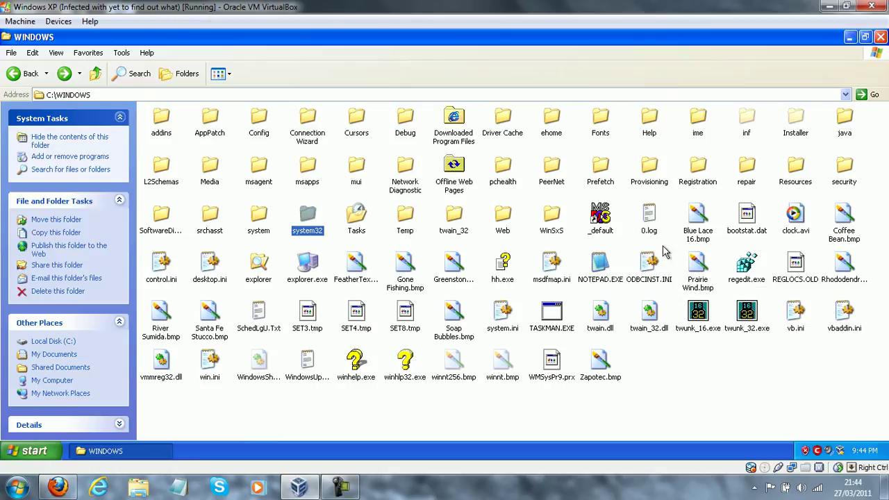
click(21, 73)
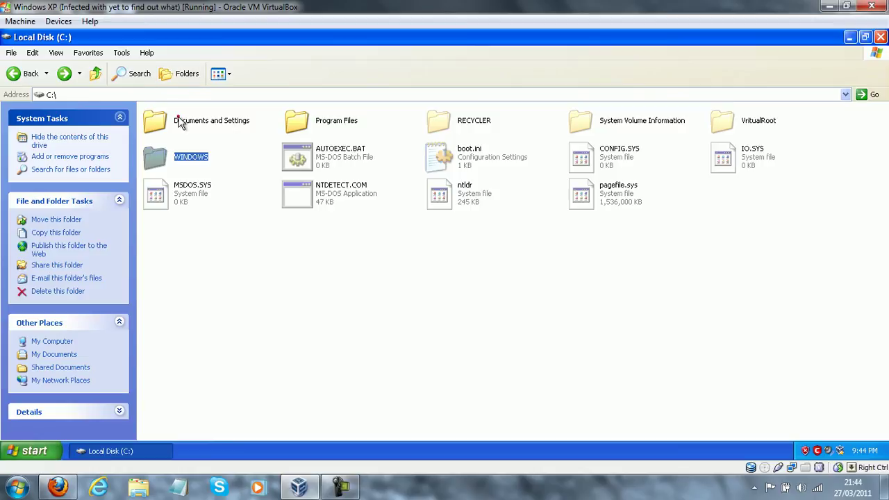
double_click(175, 120)
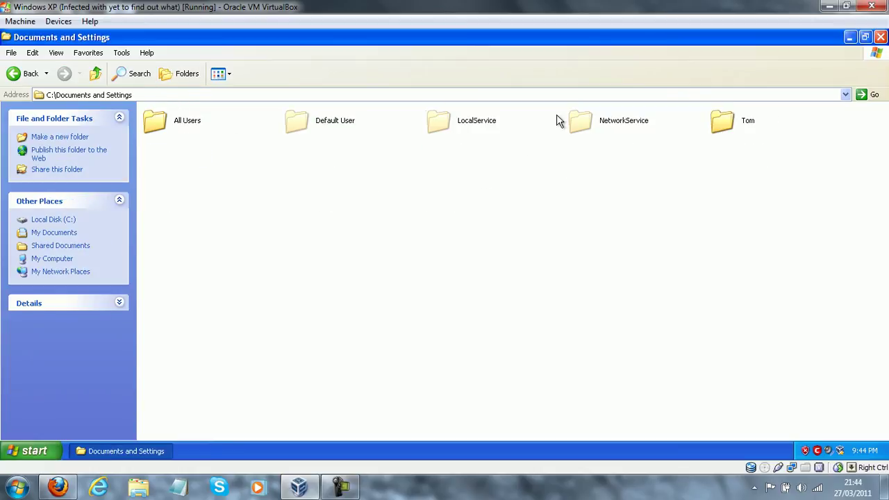
click(742, 118)
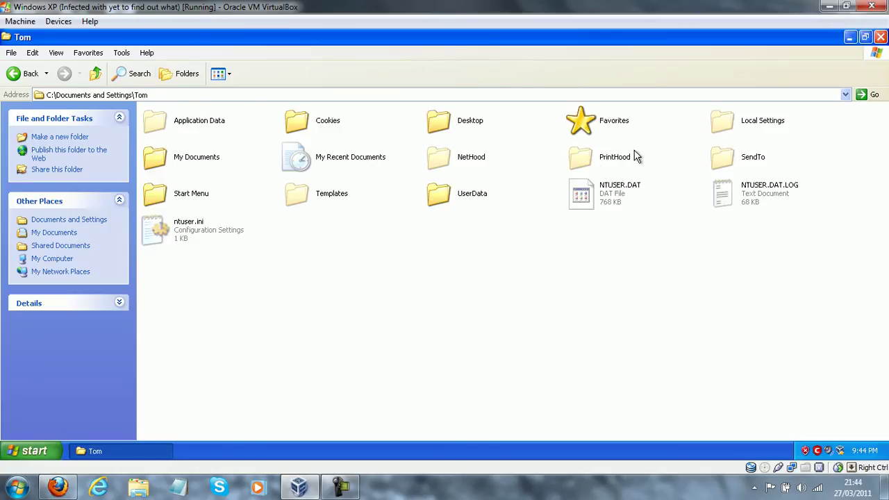
click(731, 113)
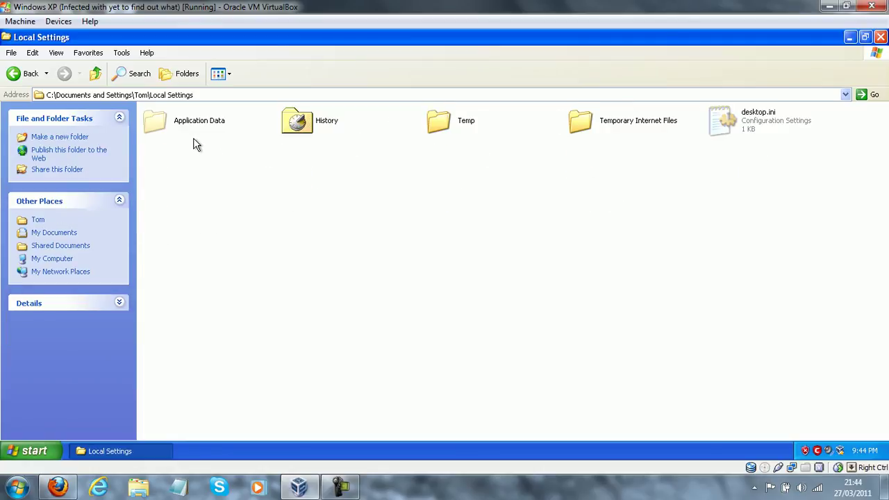
double_click(193, 124)
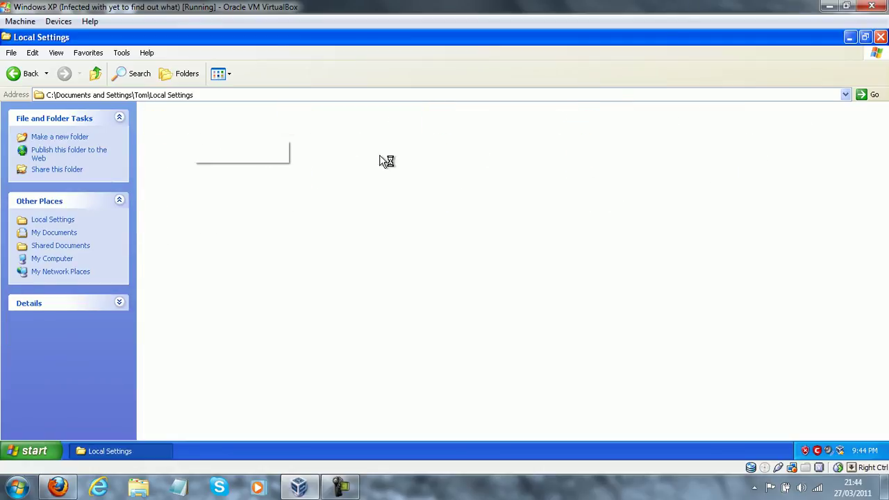
Step: Return to the user profile folder, inspect its own Application Data folder and close the window
click(30, 74)
click(31, 74)
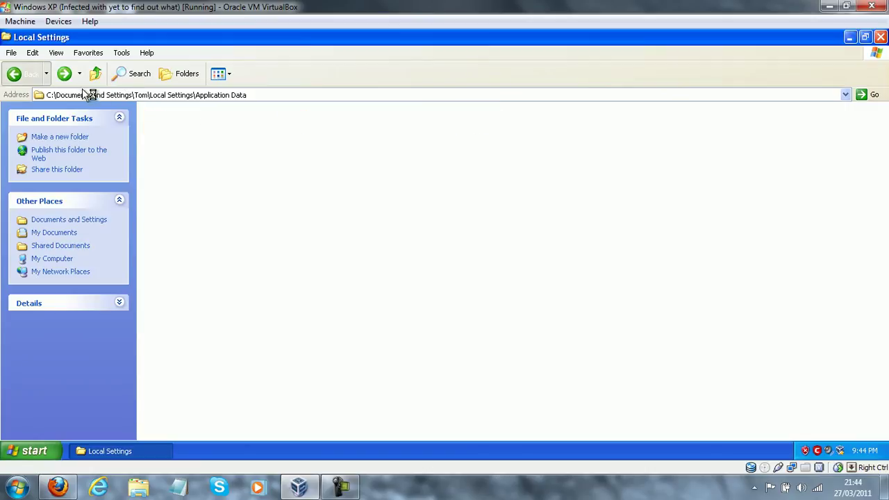
double_click(215, 126)
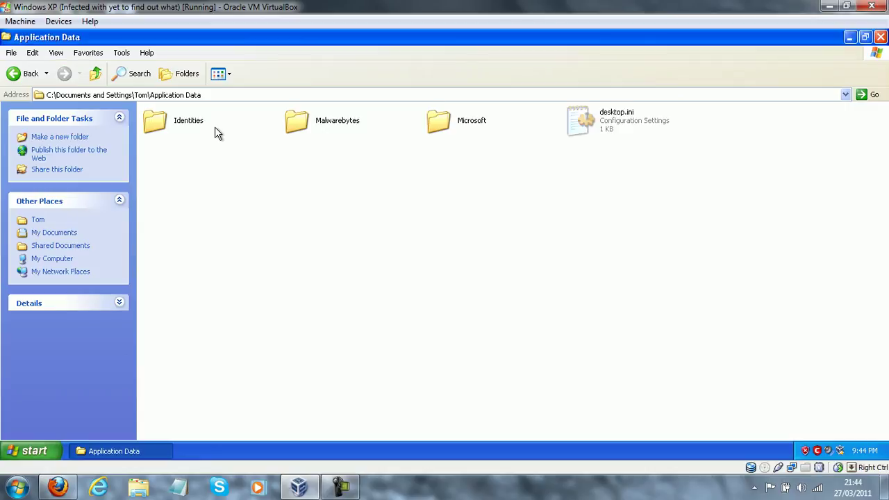
click(879, 37)
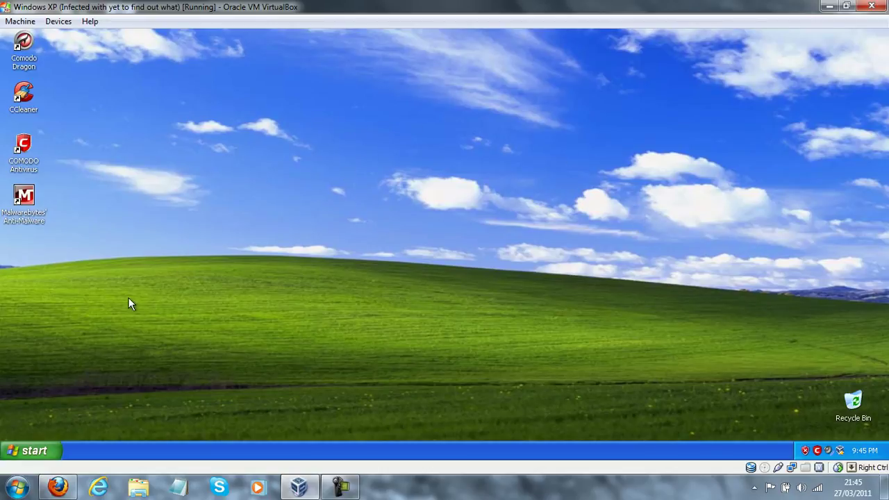
mouse_move(20, 211)
mouse_down()
mouse_move(83, 247)
mouse_move(60, 203)
mouse_move(18, 206)
mouse_move(95, 206)
mouse_move(115, 248)
mouse_move(22, 212)
mouse_up()
drag(43, 261, 312, 229)
drag(275, 257, 16, 208)
click(16, 150)
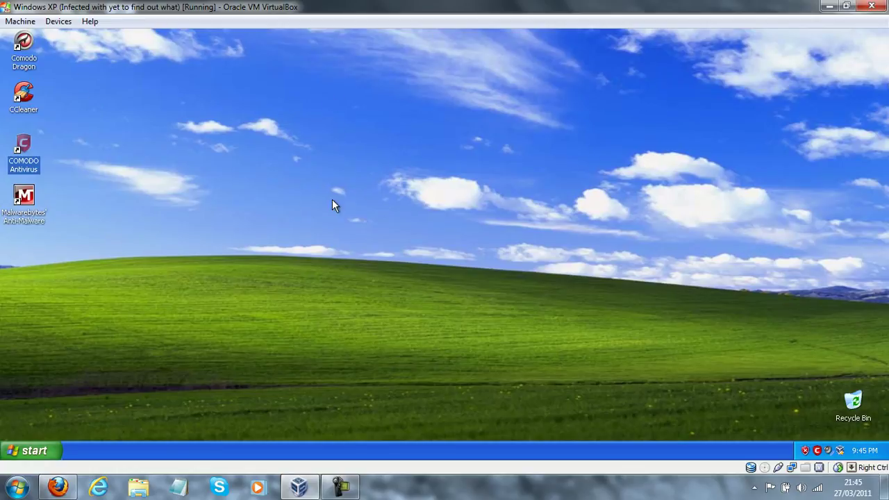
click(340, 486)
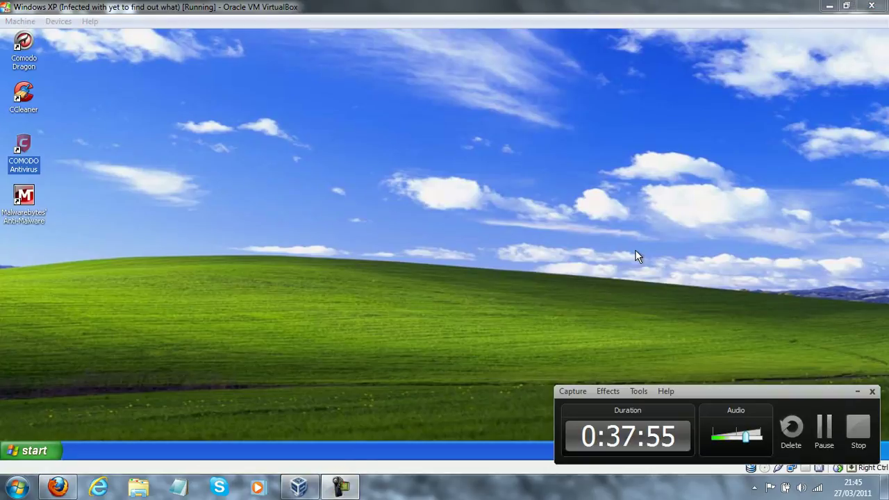